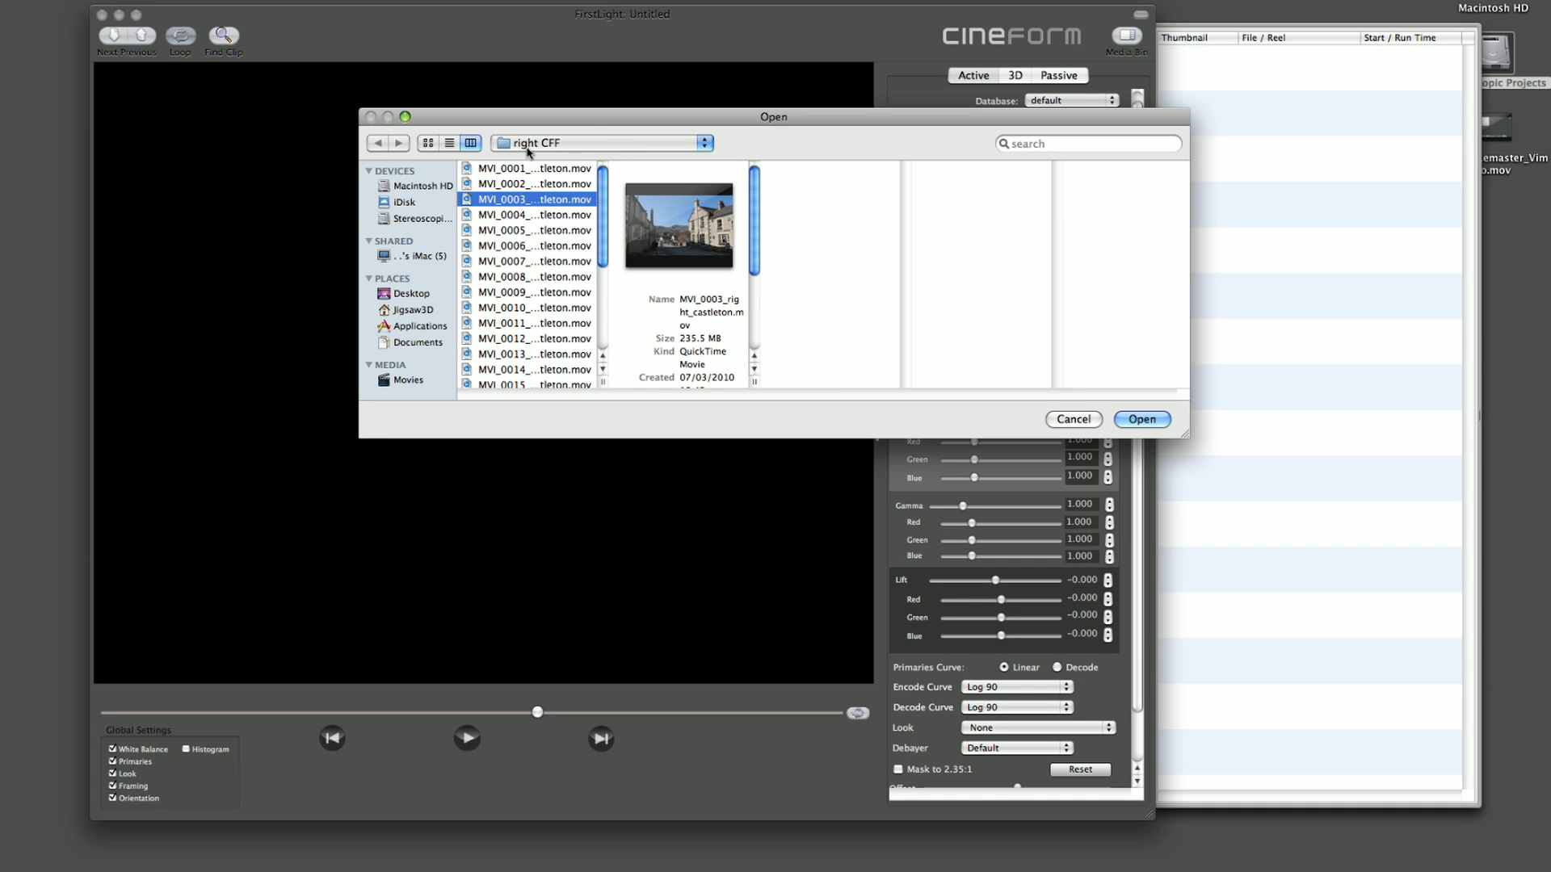
- Import MVI_0003_right_castleton.mov from the right CFF folder and MVI_0003_left_castleton.mov from the left CFF folder
{"action": "left_click", "coordinate": [1140, 419]}
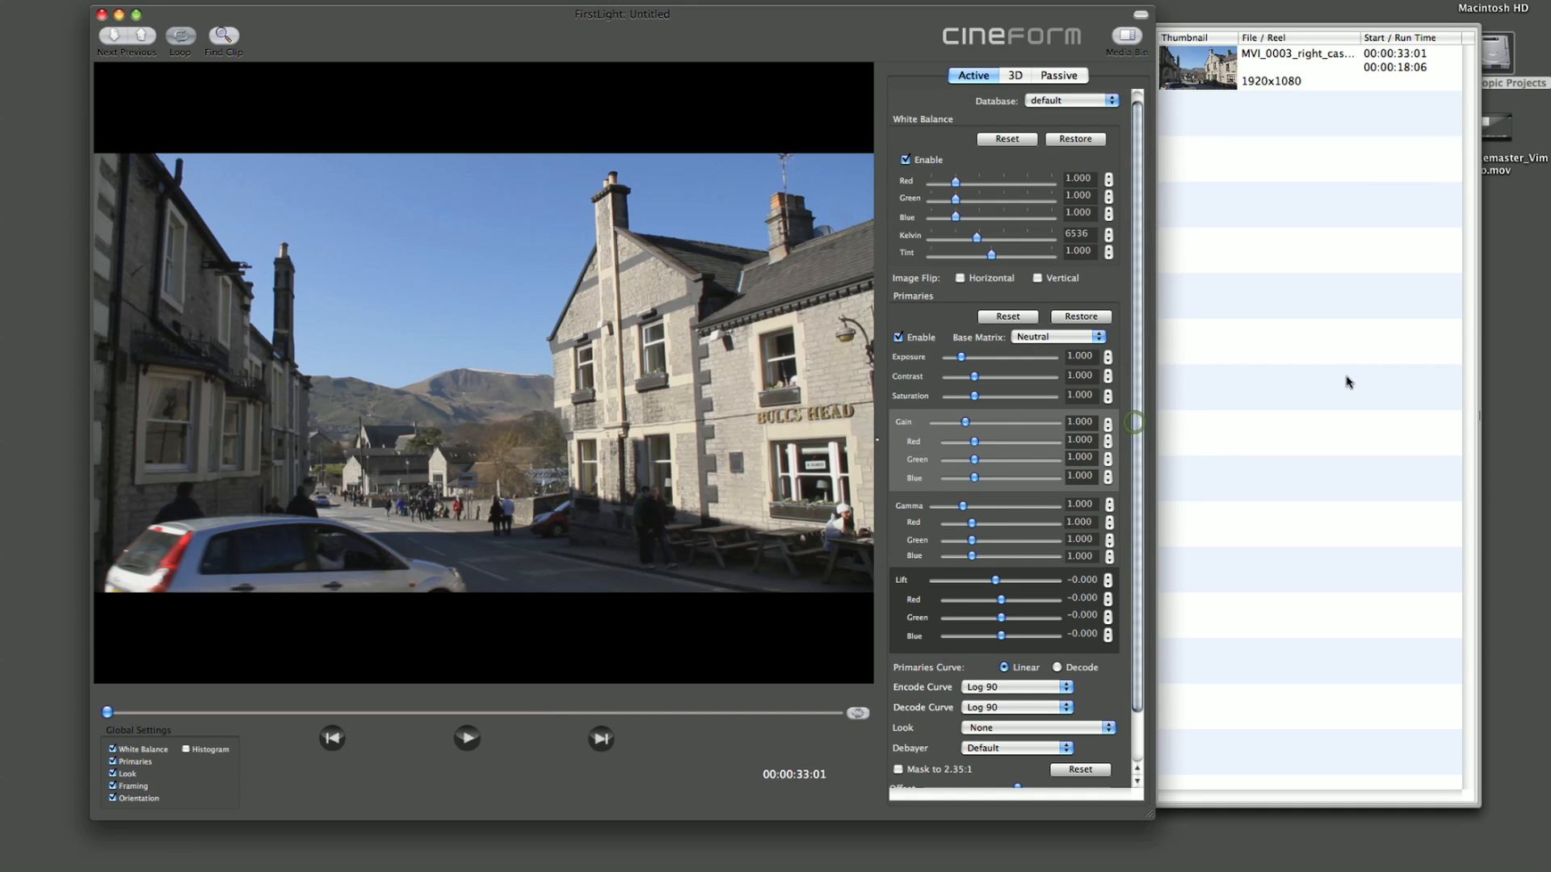
{"action": "key", "text": "super+i"}
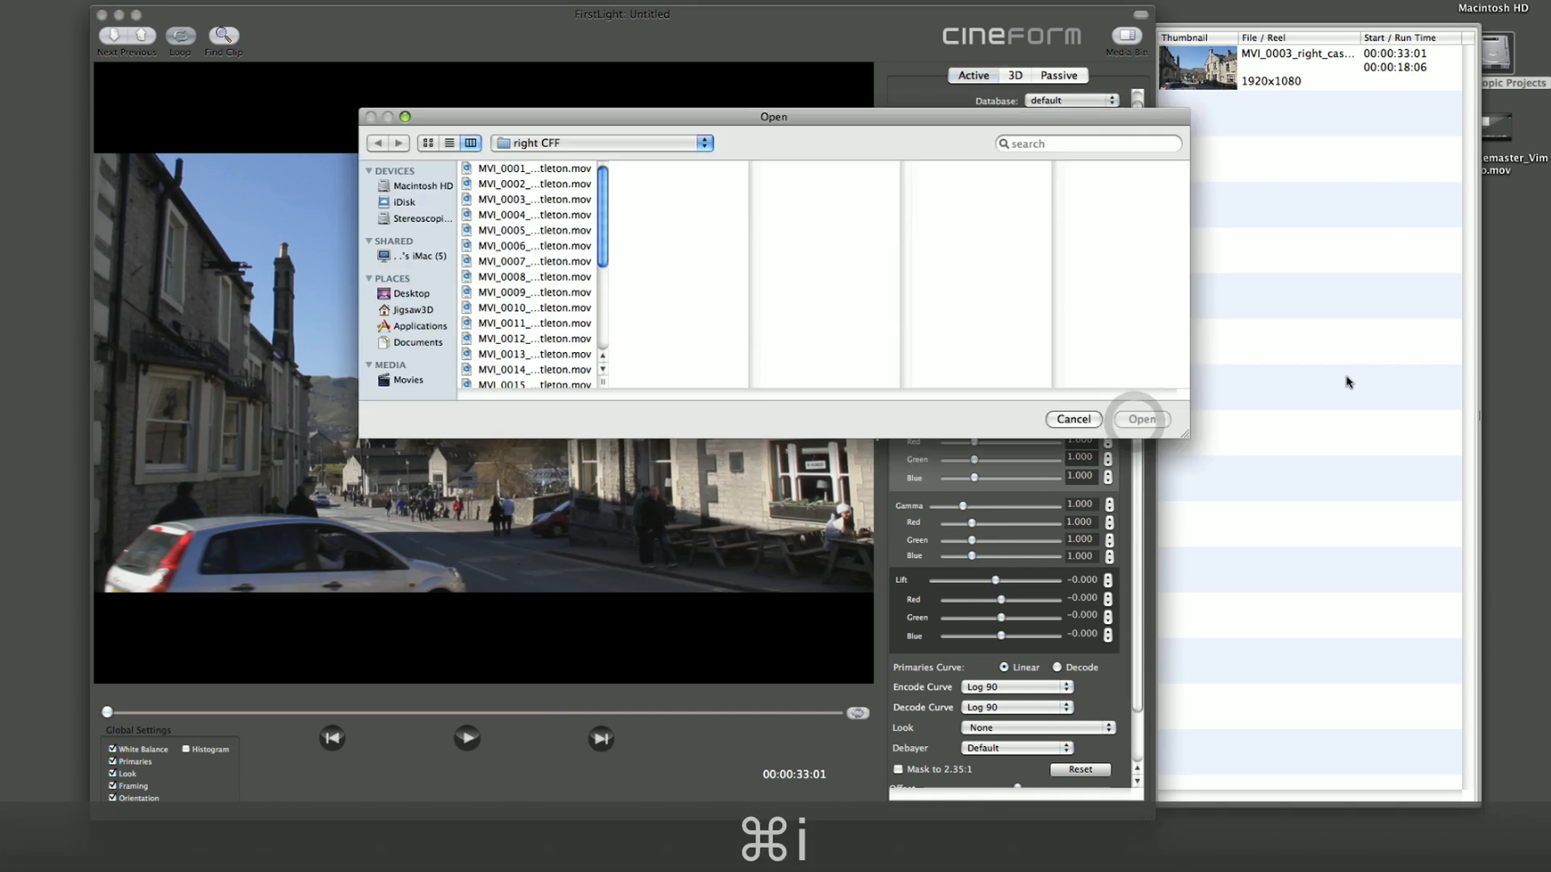
{"action": "left_click", "coordinate": [554, 144]}
{"action": "left_click", "coordinate": [566, 181]}
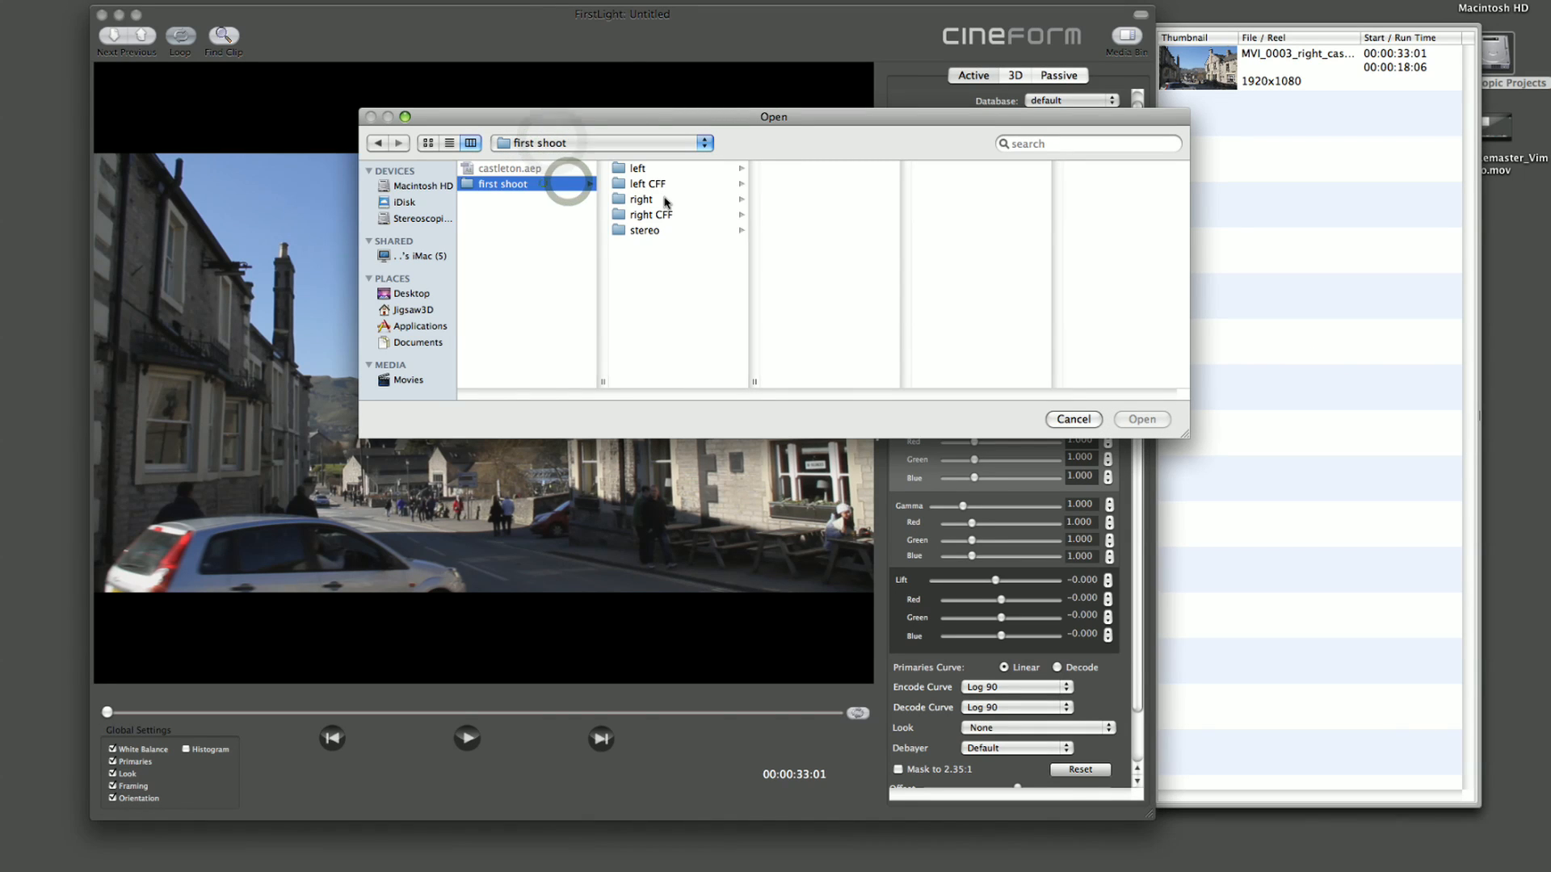
{"action": "left_click", "coordinate": [667, 185]}
{"action": "left_click", "coordinate": [798, 216]}
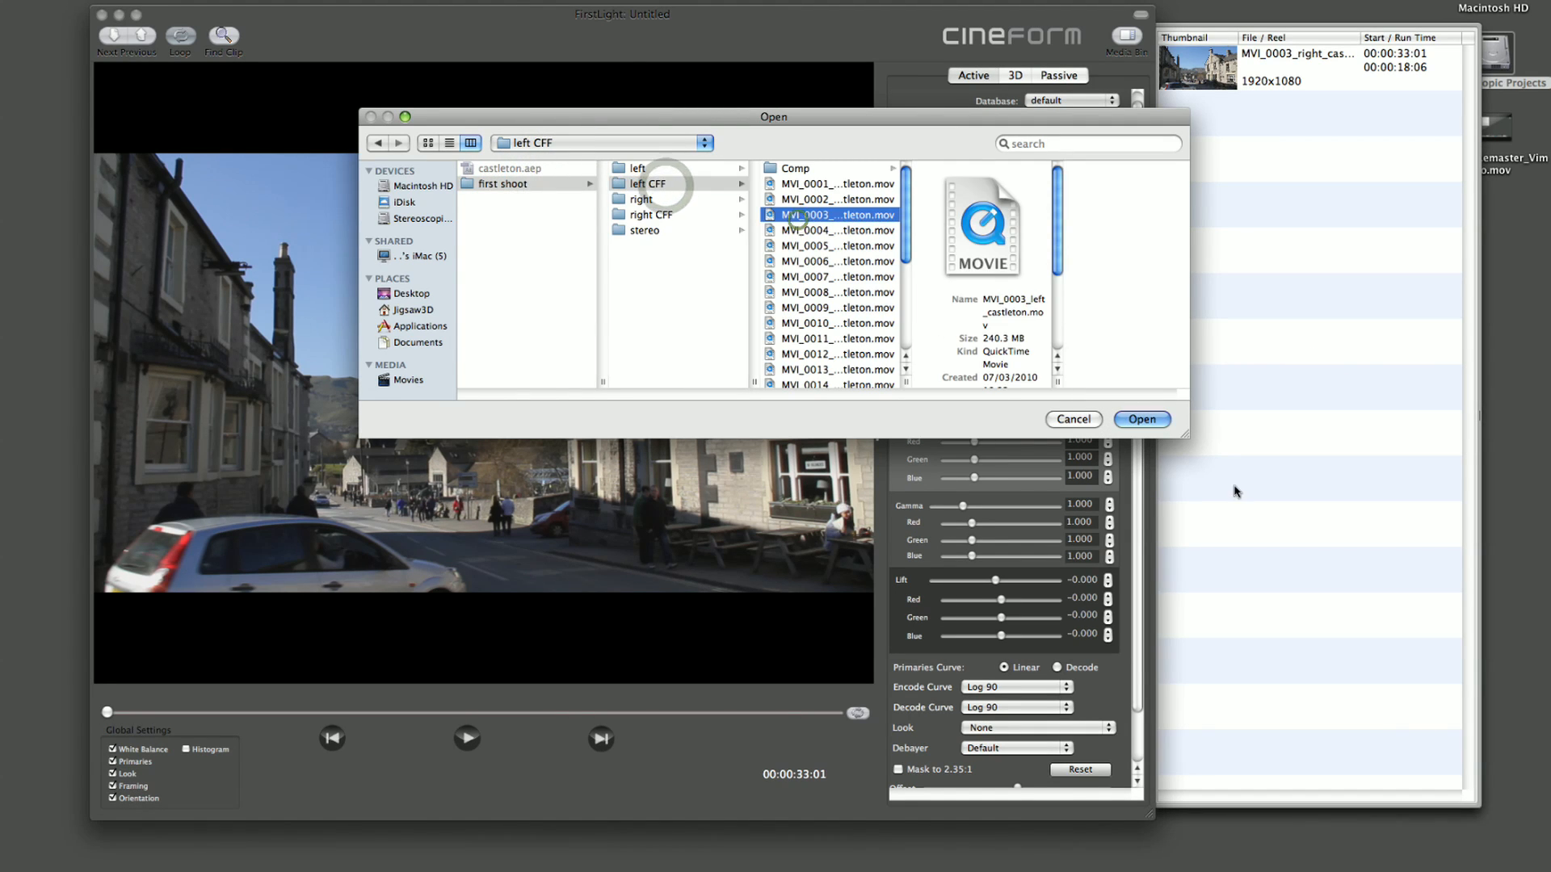
{"action": "left_click", "coordinate": [1163, 419]}
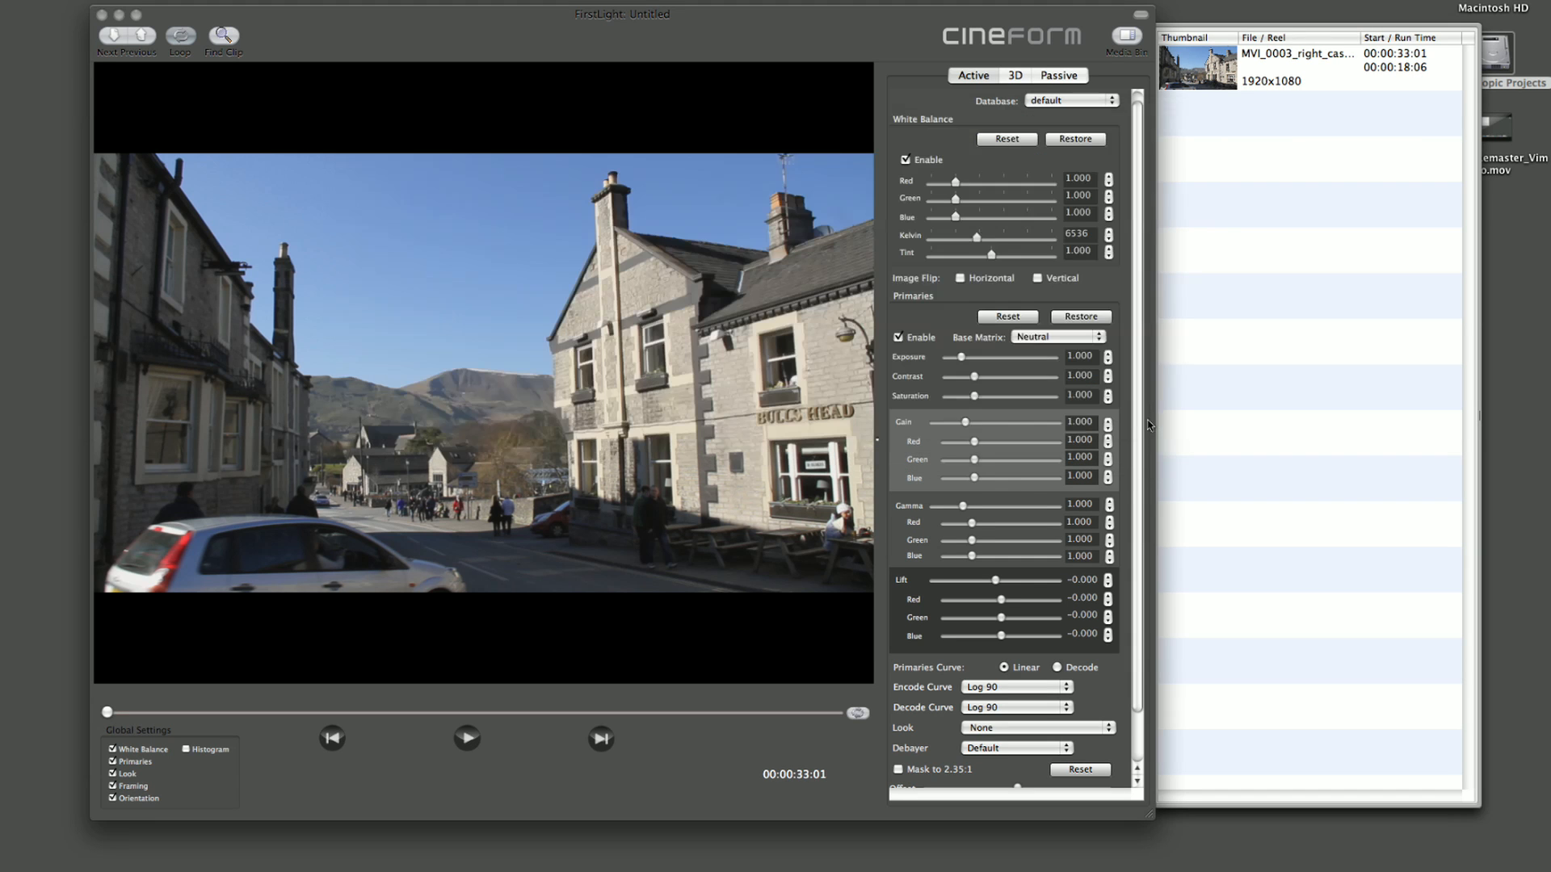
- Compare the right and left MVI_0003 clips by viewing each in turn, including their start timecodes
{"action": "left_click", "coordinate": [1301, 73]}
{"action": "left_click", "coordinate": [1310, 122]}
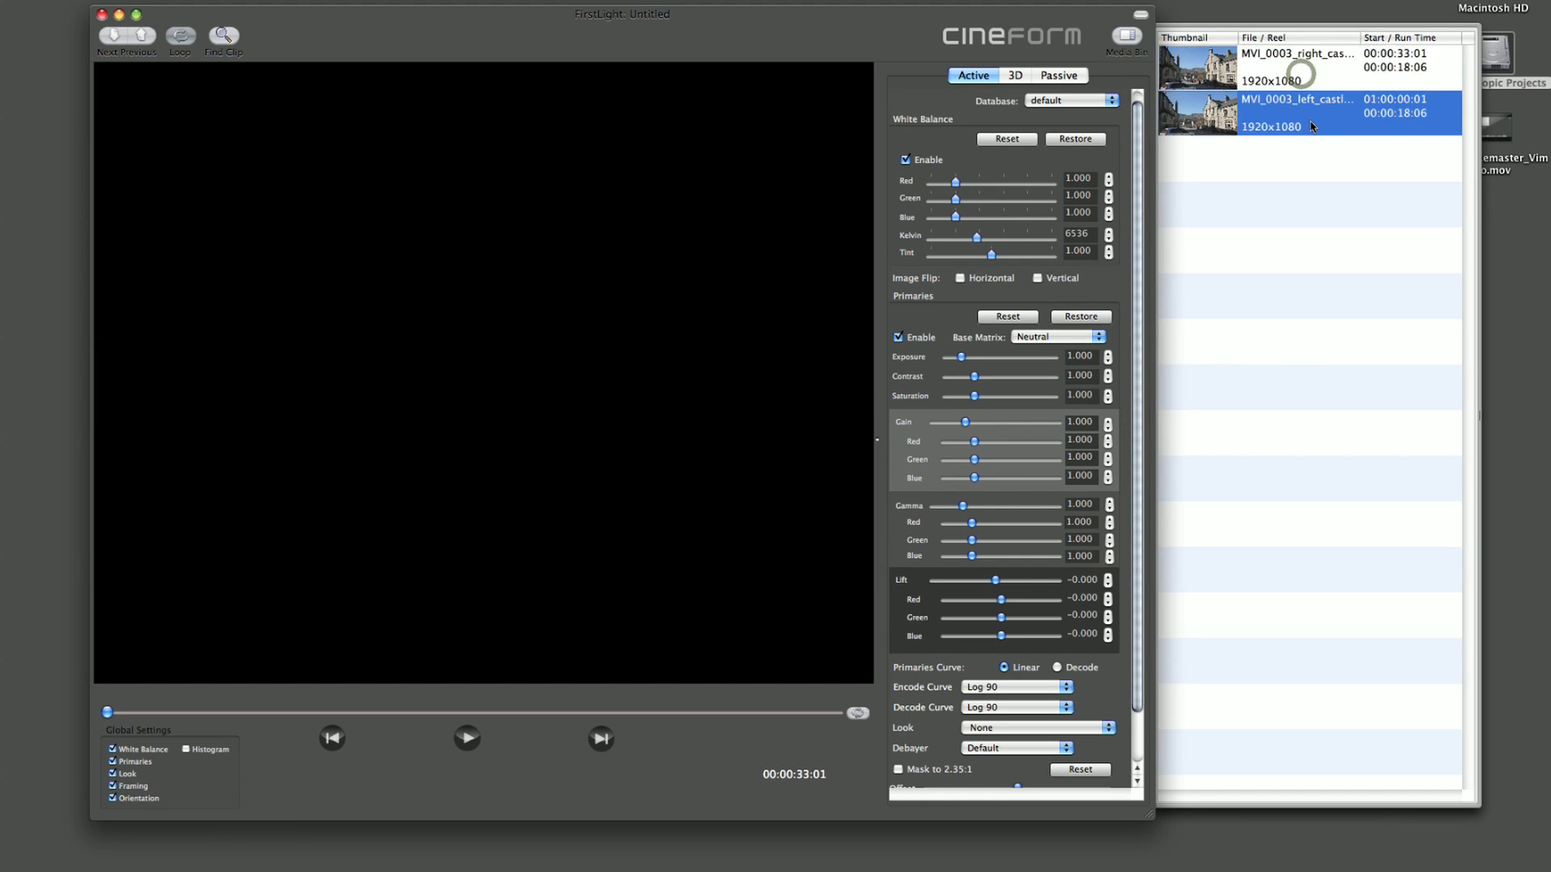
{"action": "left_click", "coordinate": [1310, 80]}
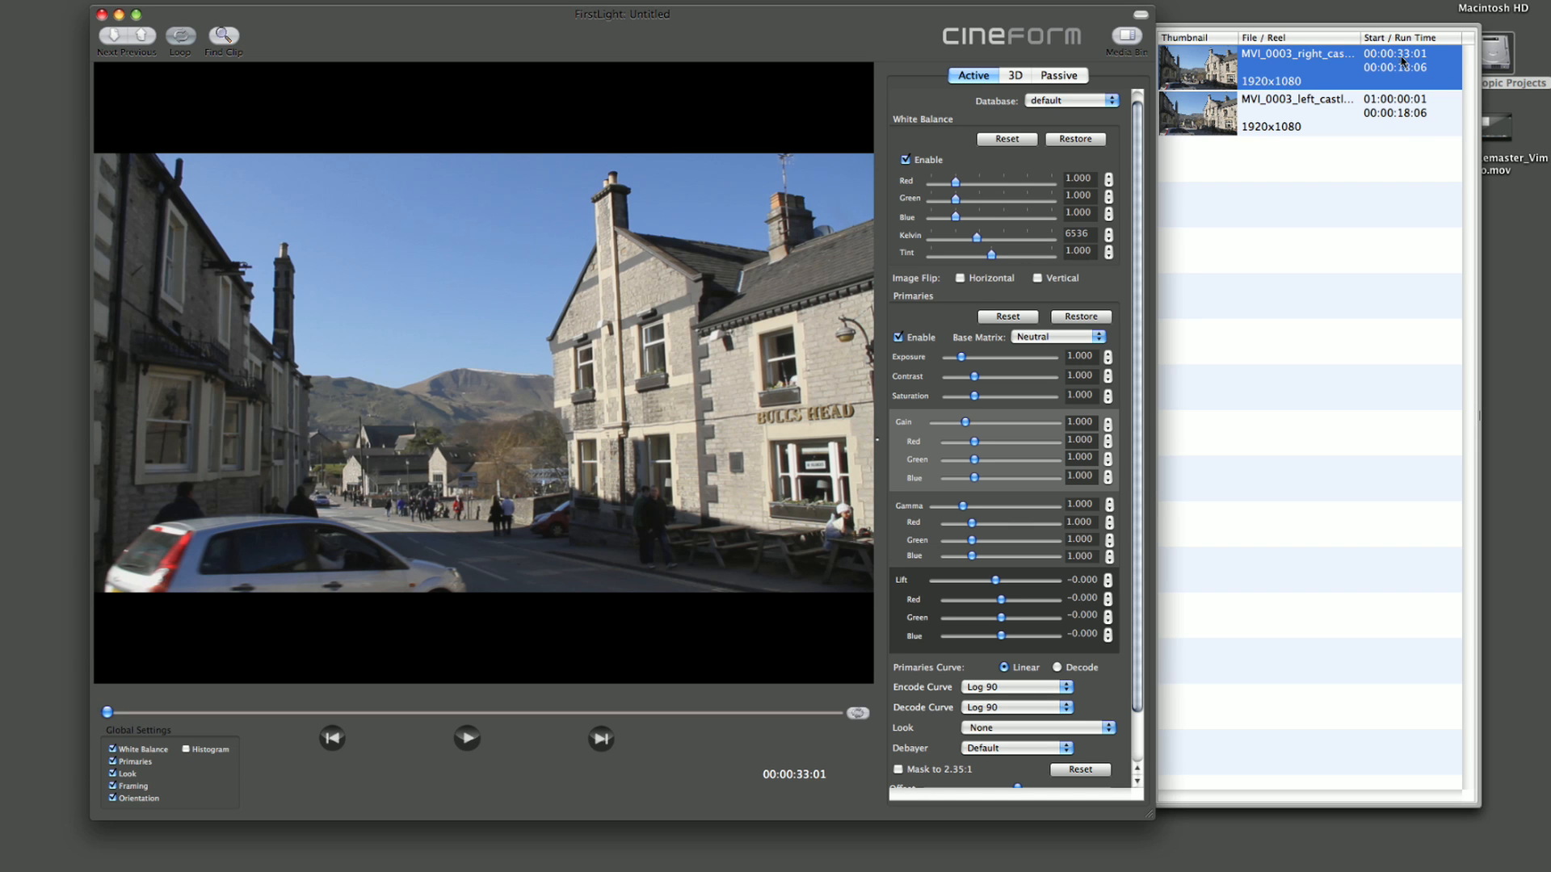
{"action": "left_click", "coordinate": [1407, 132]}
{"action": "left_click", "coordinate": [1395, 68]}
{"action": "left_click", "coordinate": [1314, 111]}
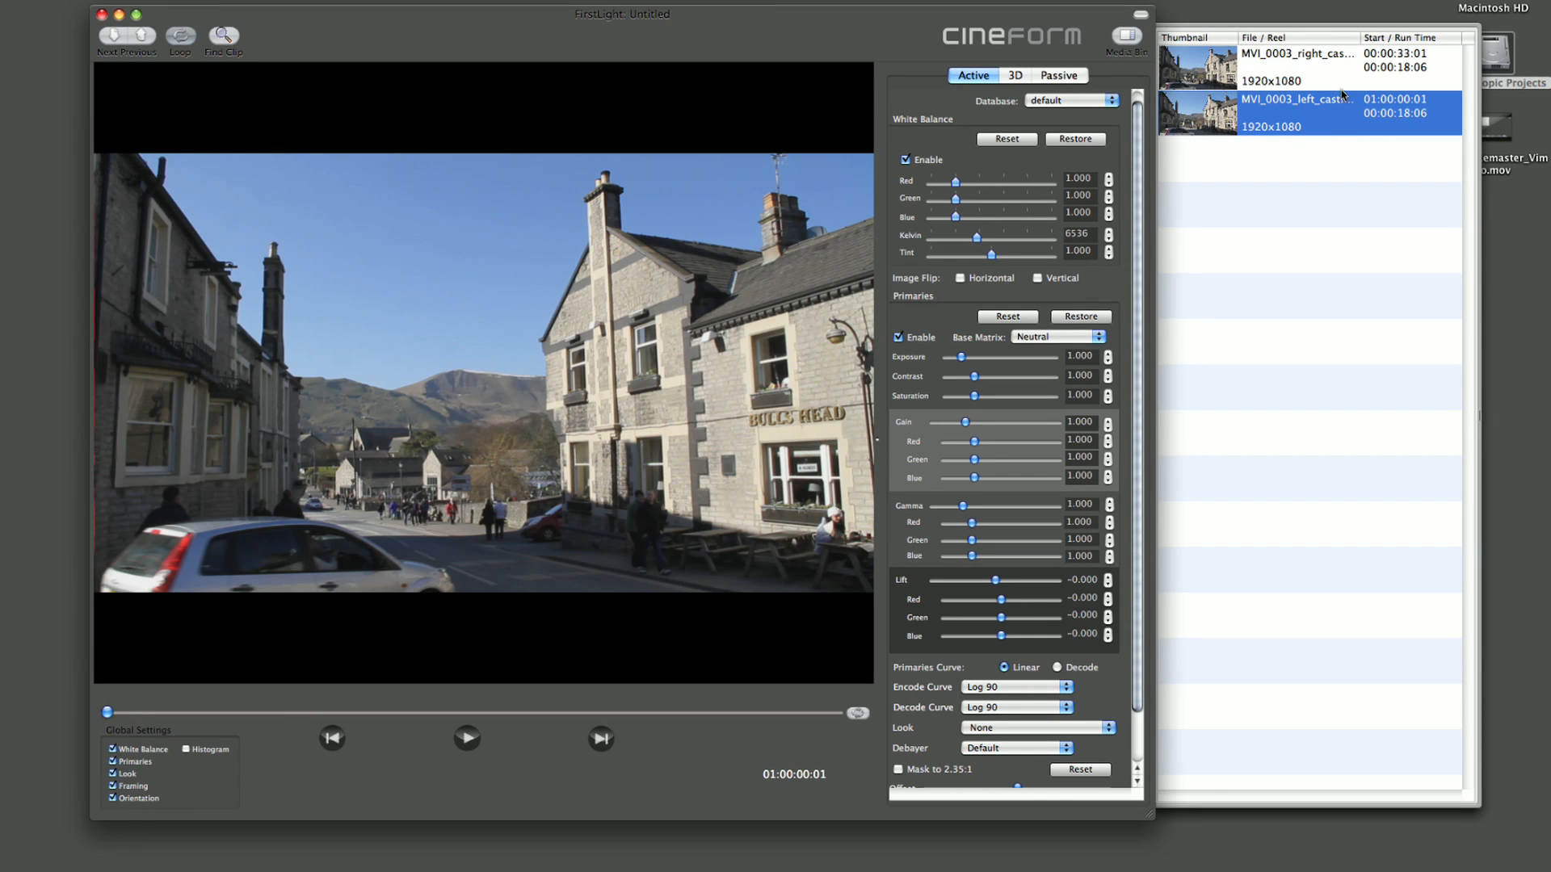
- Mark the MVI_0003 right clip as the right eye and the MVI_0003 left clip as the left eye
{"action": "left_click", "coordinate": [1323, 86]}
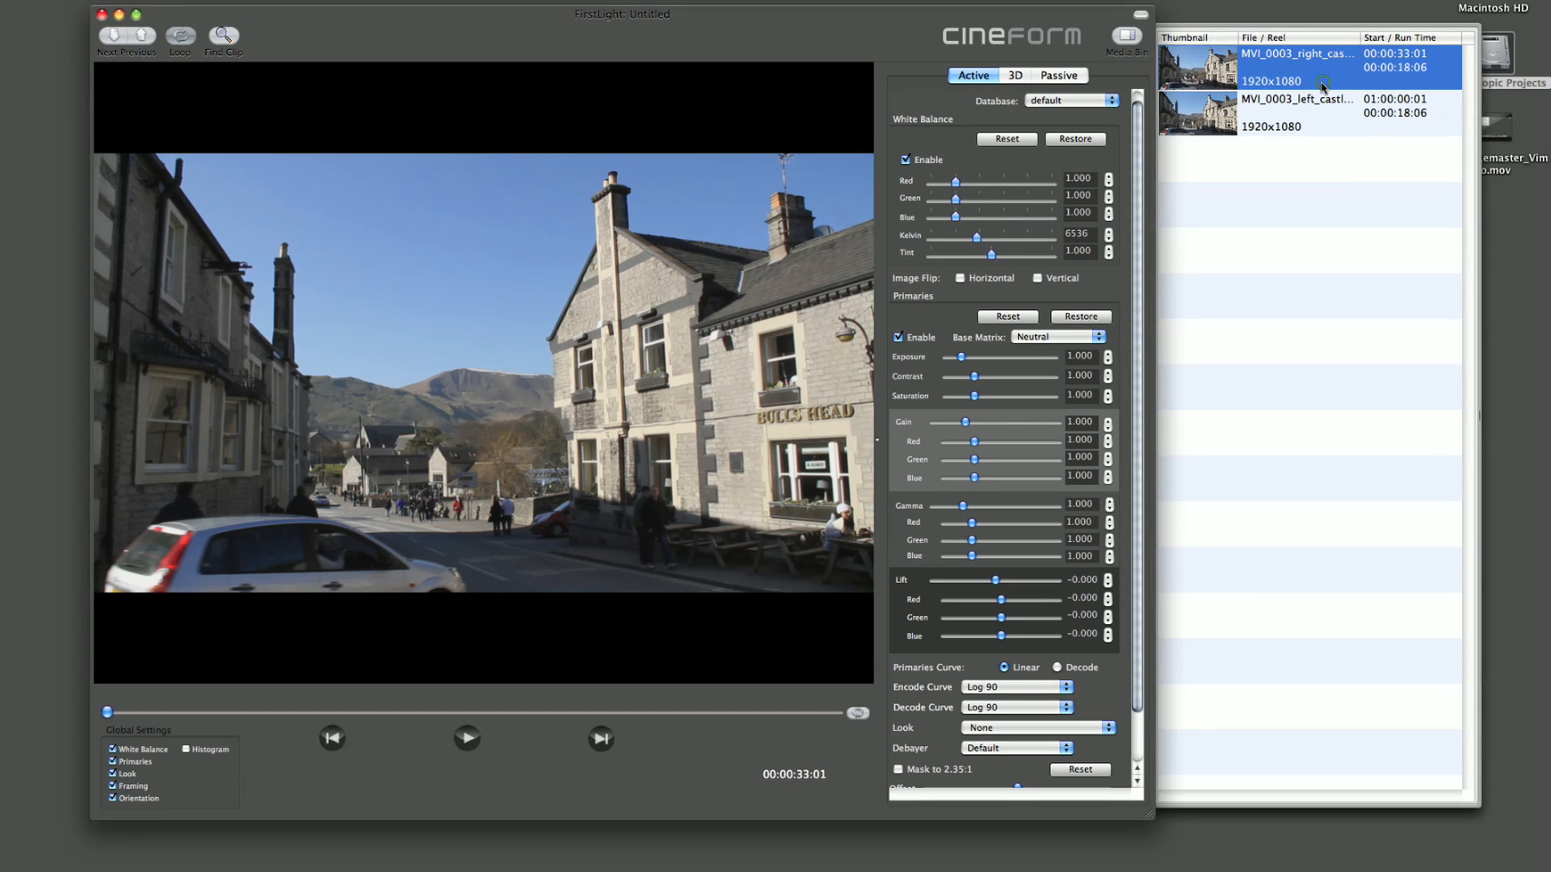
{"action": "key", "text": "super+r"}
{"action": "left_click", "coordinate": [1319, 121]}
{"action": "key", "text": "super+l"}
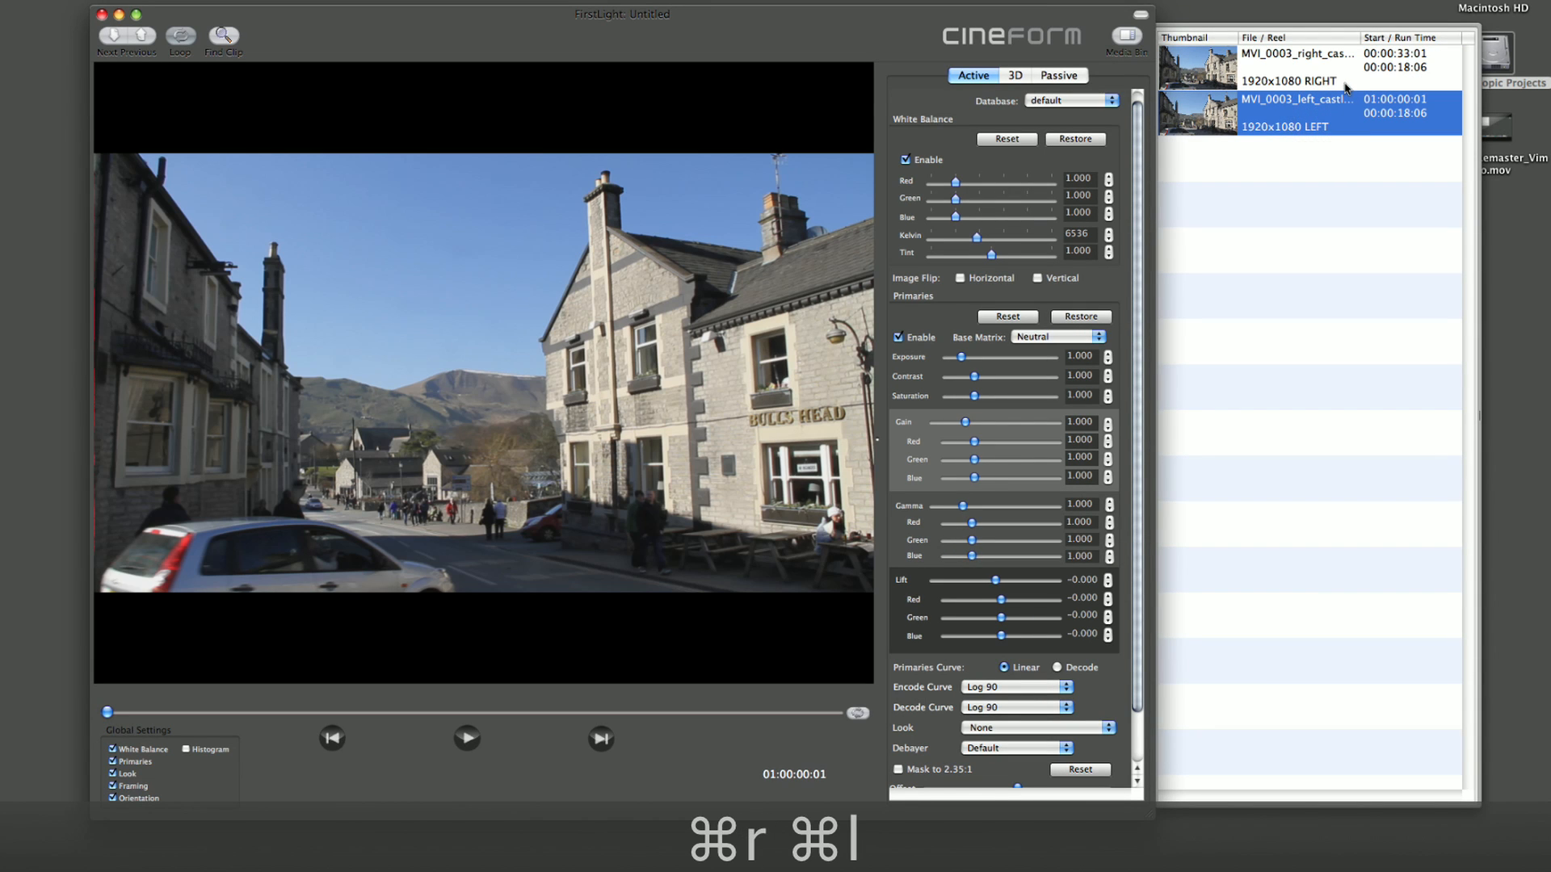
- Select both MVI_0003 clips together and advance the right-eye footage frame by frame to 00:00:39:11, with the red car passing the pub
{"action": "left_click", "coordinate": [1344, 84], "text": "shift"}
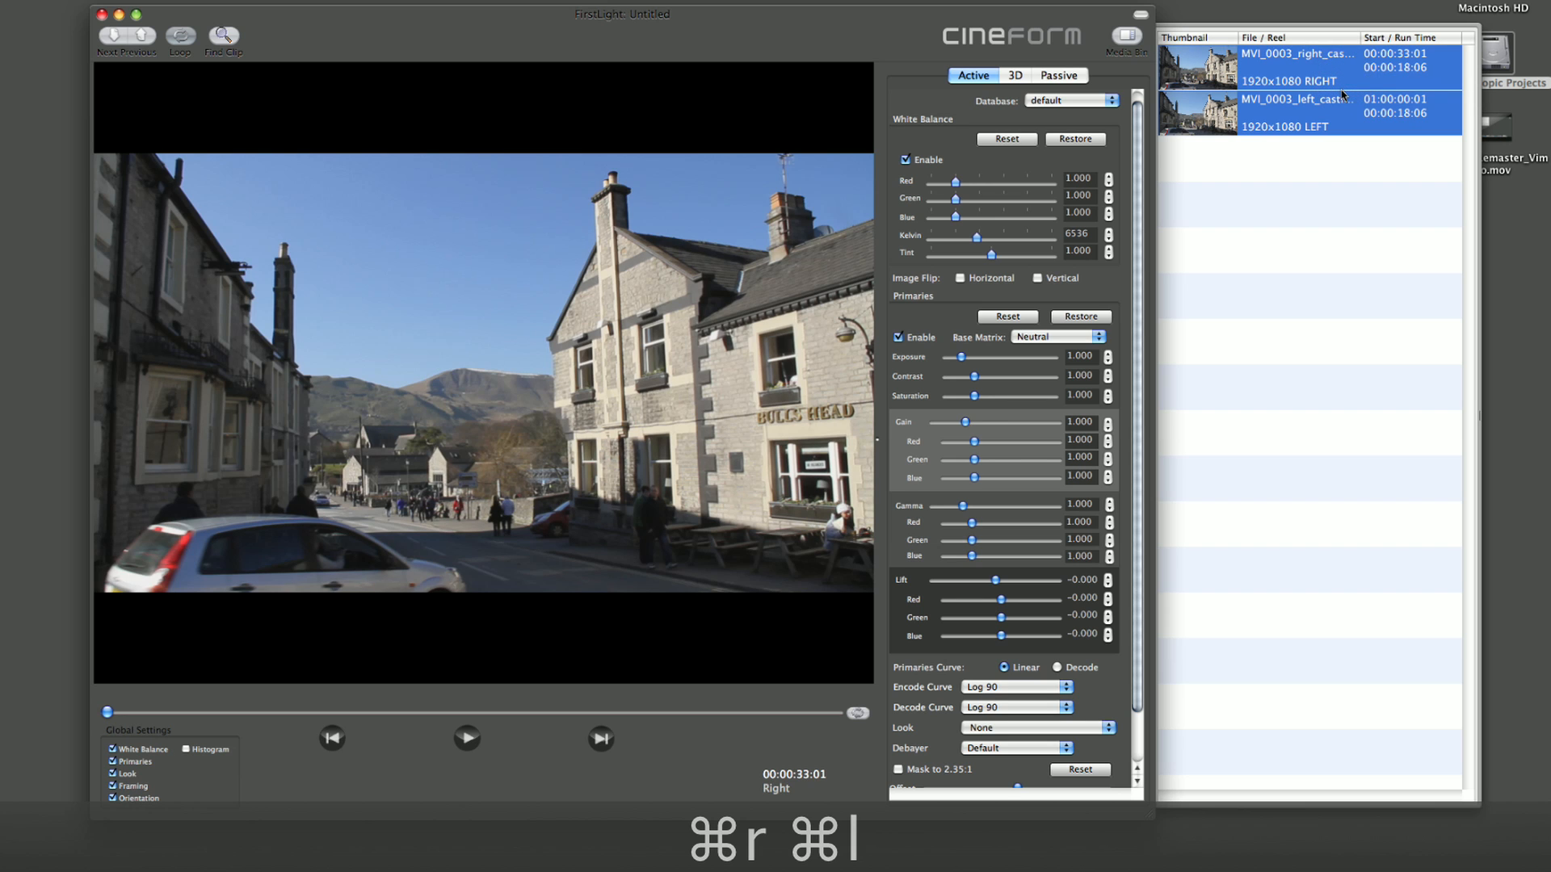
{"action": "key", "text": "Right"}
{"action": "key", "text": "Right"}
{"action": "key", "text": "Right"}
{"action": "key", "text": "Right"}
{"action": "key", "text": "Right"}
{"action": "key", "text": "Right"}
{"action": "key", "text": "Right"}
{"action": "key", "text": "Right"}
{"action": "key", "text": "Right"}
{"action": "key", "text": "Right"}
{"action": "key", "text": "Right"}
{"action": "key", "text": "Right"}
{"action": "key", "text": "Right"}
{"action": "key", "text": "Right"}
{"action": "key", "text": "Right"}
{"action": "key", "text": "Right"}
{"action": "key", "text": "Right"}
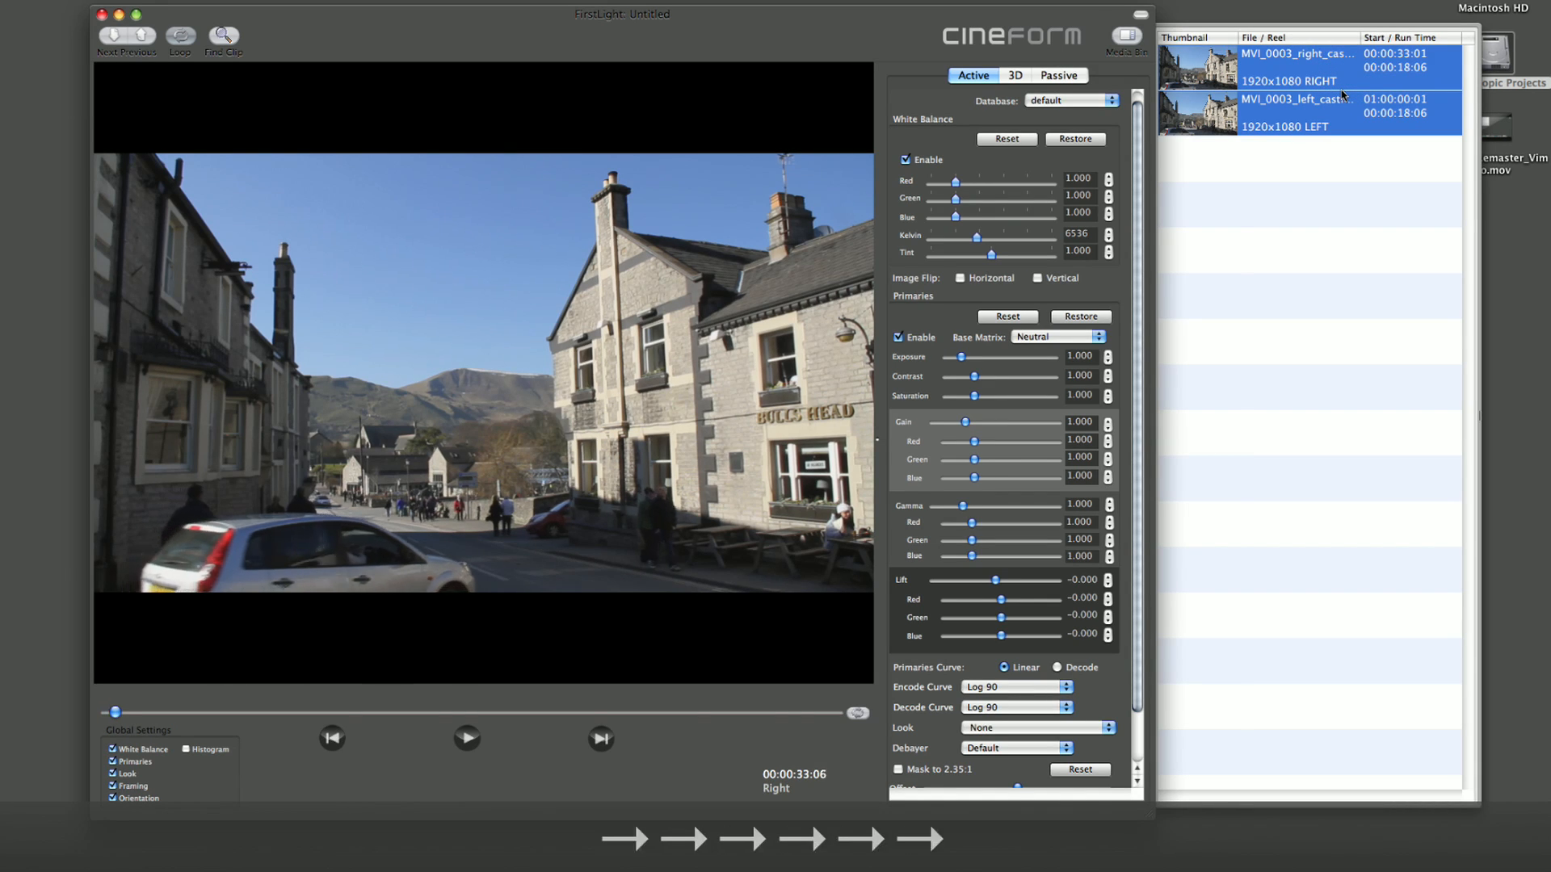
{"action": "key", "text": "Right"}
{"action": "key", "text": "Right"}
{"action": "key", "text": "Right"}
{"action": "key", "text": "Right"}
{"action": "key", "text": "Right"}
{"action": "key", "text": "Right"}
{"action": "key", "text": "Right"}
{"action": "key", "text": "Right"}
{"action": "key", "text": "Right"}
{"action": "key", "text": "Right"}
{"action": "key", "text": "Right"}
{"action": "key", "text": "Right"}
{"action": "key", "text": "Right"}
{"action": "key", "text": "Right"}
{"action": "key", "text": "Right"}
{"action": "key", "text": "Right"}
{"action": "key", "text": "Right"}
{"action": "key", "text": "Right"}
{"action": "key", "text": "Right"}
{"action": "key", "text": "Right"}
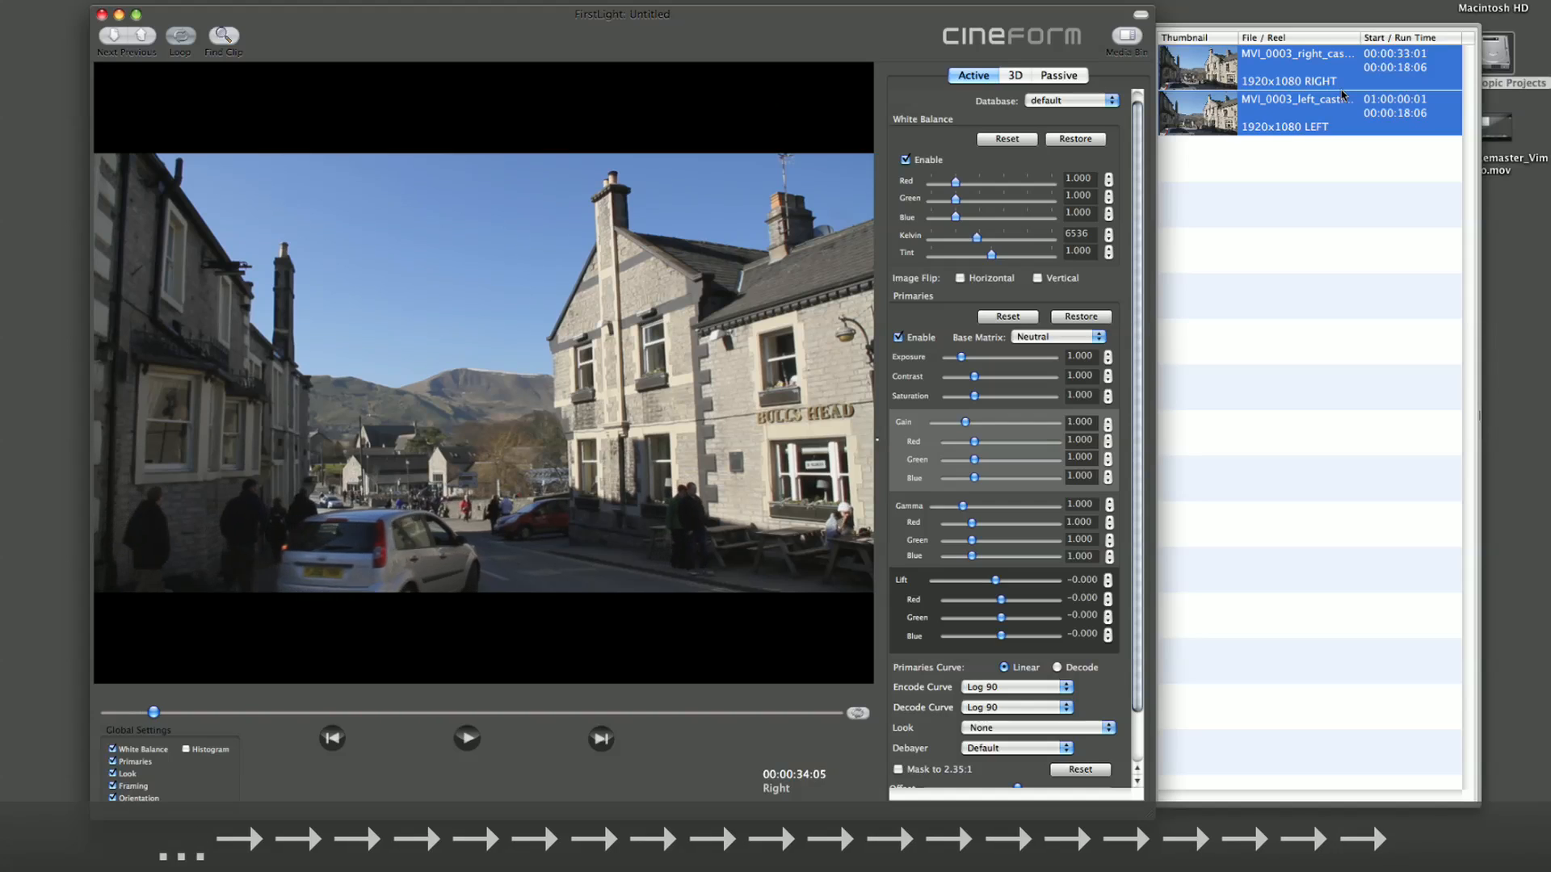
{"action": "key", "text": "Right"}
{"action": "key", "text": "Right"}
{"action": "key", "text": "Right"}
{"action": "key", "text": "Right"}
{"action": "key", "text": "Right"}
{"action": "key", "text": "Right"}
{"action": "key", "text": "Right"}
{"action": "key", "text": "Right"}
{"action": "key", "text": "Right"}
{"action": "key", "text": "Right"}
{"action": "key", "text": "Right"}
{"action": "key", "text": "Right"}
{"action": "key", "text": "Right"}
{"action": "key", "text": "Right"}
{"action": "key", "text": "Right"}
{"action": "key", "text": "Right"}
{"action": "key", "text": "Right"}
{"action": "key", "text": "Right"}
{"action": "key", "text": "Right"}
{"action": "key", "text": "Right"}
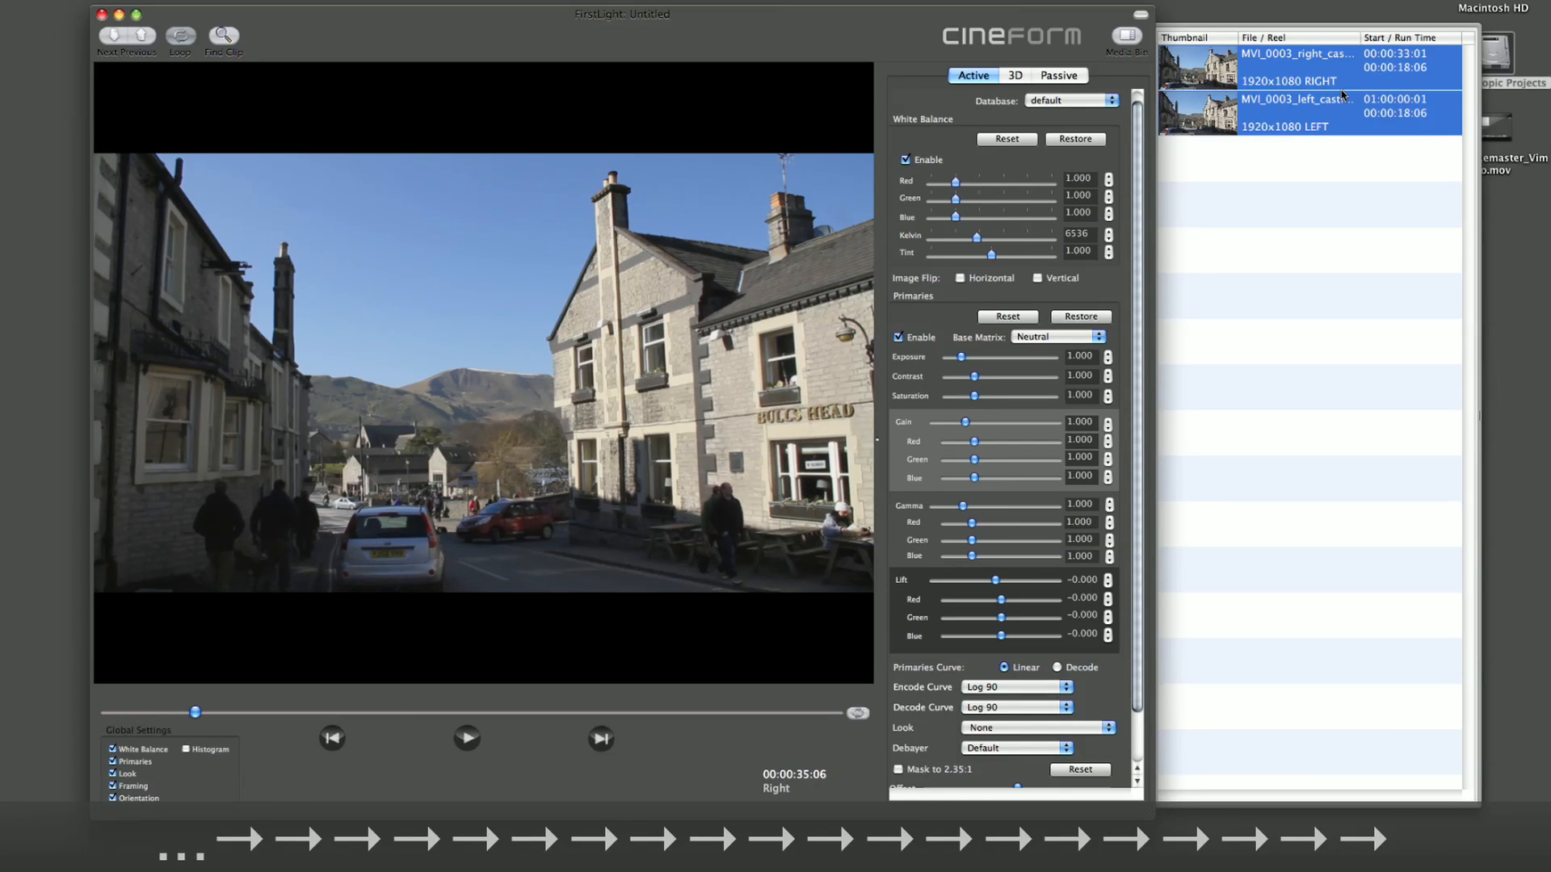
{"action": "key", "text": "Right"}
{"action": "key", "text": "Right"}
{"action": "key", "text": "Right"}
{"action": "key", "text": "Right"}
{"action": "key", "text": "Right"}
{"action": "key", "text": "Right"}
{"action": "key", "text": "Right"}
{"action": "key", "text": "Right"}
{"action": "key", "text": "Right"}
{"action": "key", "text": "Right"}
{"action": "key", "text": "Right"}
{"action": "key", "text": "Right"}
{"action": "key", "text": "Right"}
{"action": "key", "text": "Right"}
{"action": "key", "text": "Right"}
{"action": "key", "text": "Right"}
{"action": "key", "text": "Right"}
{"action": "key", "text": "Right"}
{"action": "key", "text": "Right"}
{"action": "key", "text": "Right"}
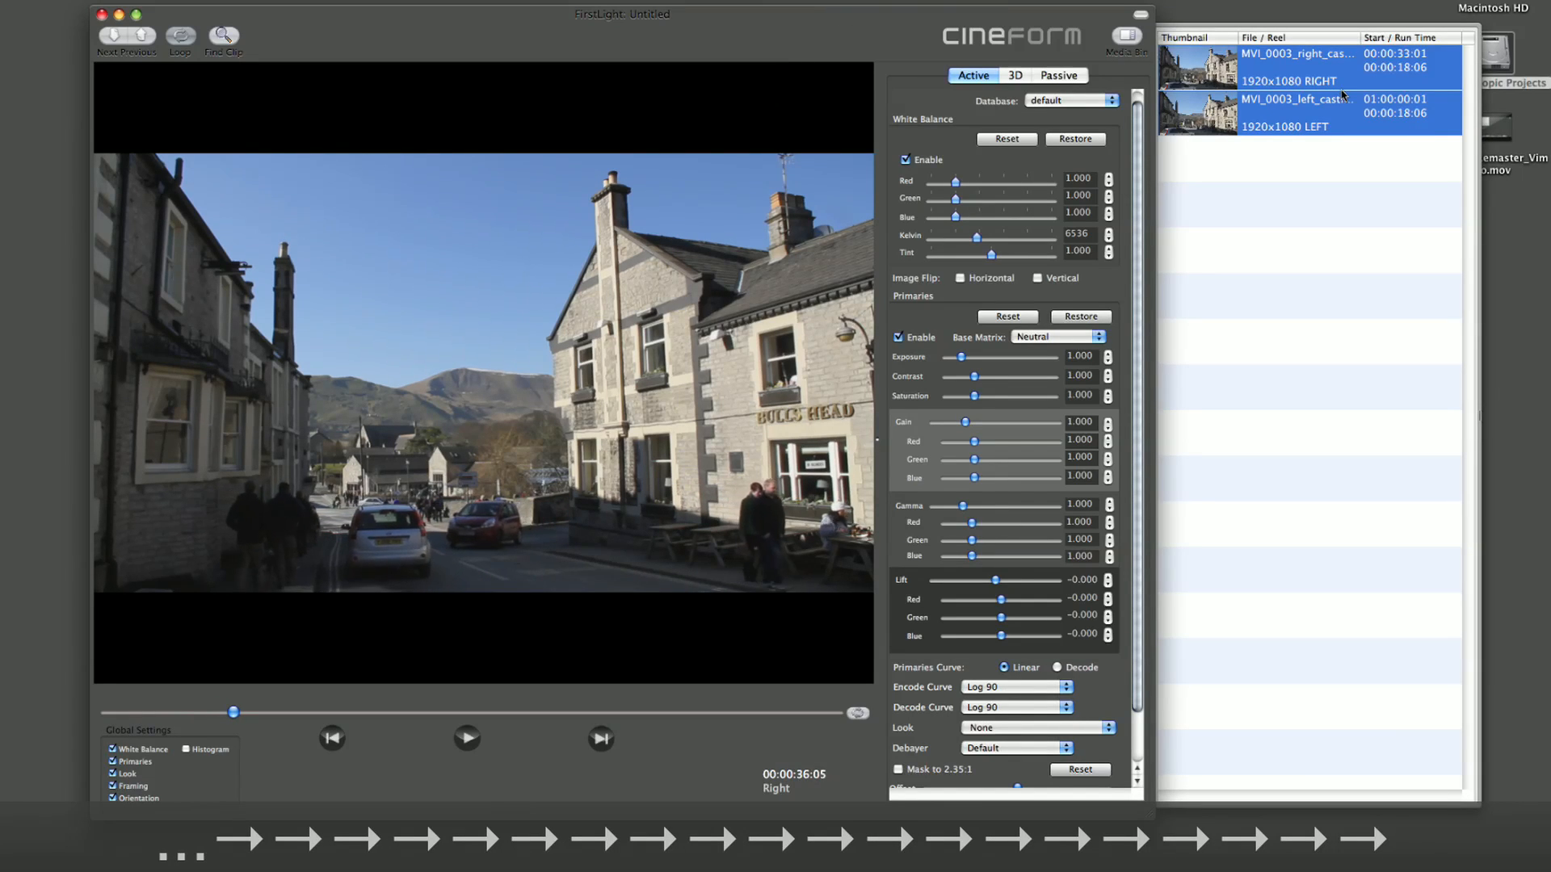
{"action": "key", "text": "Right"}
{"action": "key", "text": "Right"}
{"action": "key", "text": "Right"}
{"action": "key", "text": "Right"}
{"action": "key", "text": "Right"}
{"action": "key", "text": "Right"}
{"action": "key", "text": "Right"}
{"action": "key", "text": "Right"}
{"action": "key", "text": "Right"}
{"action": "key", "text": "Right"}
{"action": "key", "text": "Right"}
{"action": "key", "text": "Right"}
{"action": "key", "text": "Right"}
{"action": "key", "text": "Right"}
{"action": "key", "text": "Right"}
{"action": "key", "text": "Right"}
{"action": "key", "text": "Right"}
{"action": "key", "text": "Right"}
{"action": "key", "text": "Right"}
{"action": "key", "text": "Right"}
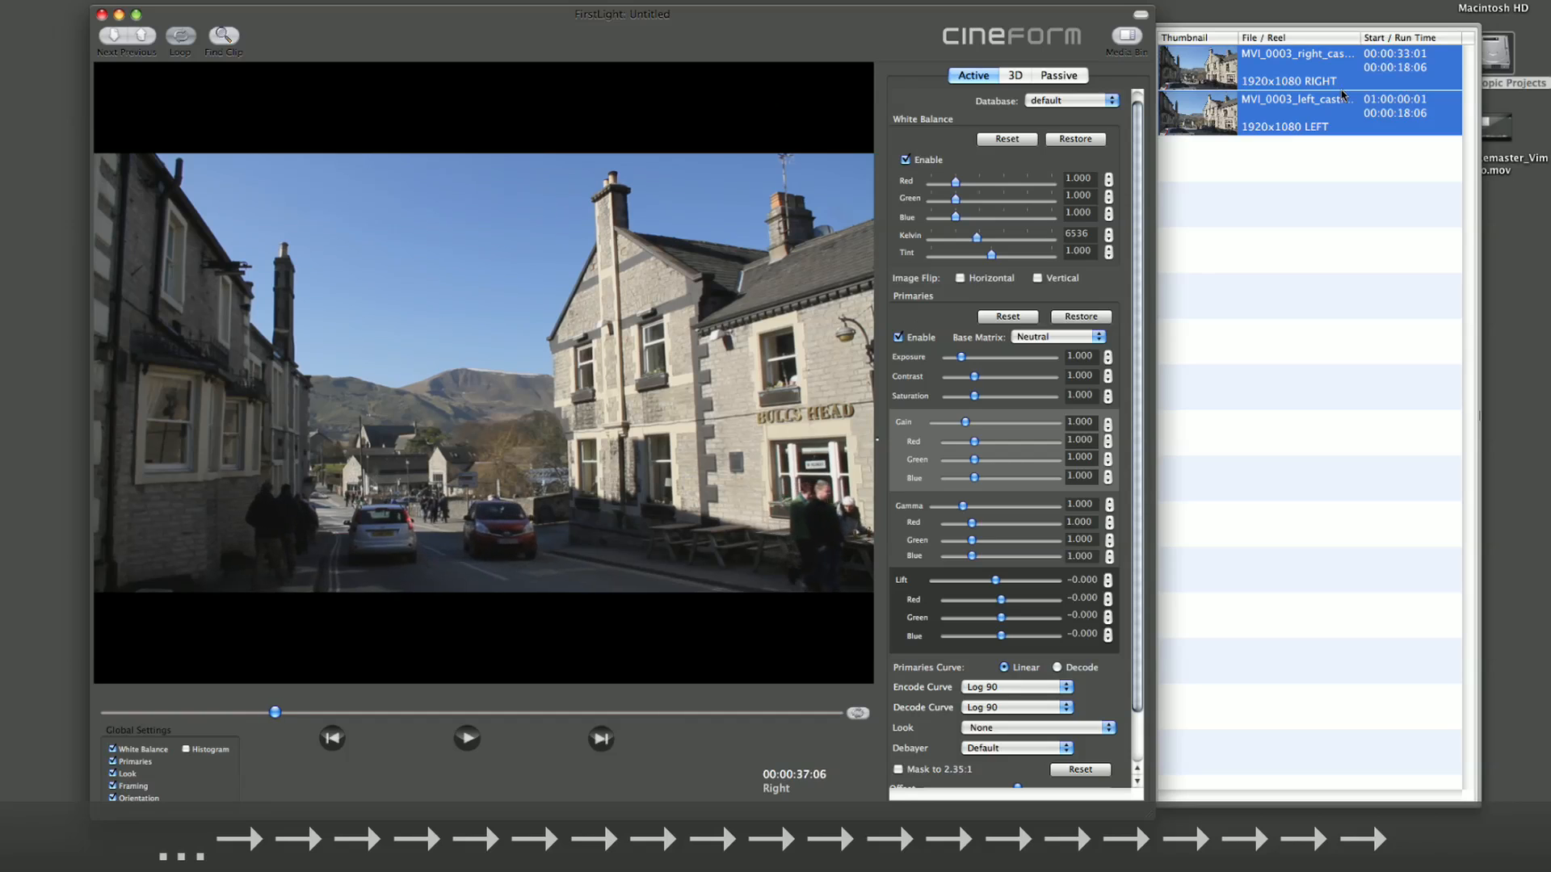
{"action": "key", "text": "Right"}
{"action": "key", "text": "Right"}
{"action": "key", "text": "Right"}
{"action": "key", "text": "Right"}
{"action": "key", "text": "Right"}
{"action": "key", "text": "Right"}
{"action": "key", "text": "Right"}
{"action": "key", "text": "Right"}
{"action": "key", "text": "Right"}
{"action": "key", "text": "Right"}
{"action": "key", "text": "Right"}
{"action": "key", "text": "Right"}
{"action": "key", "text": "Right"}
{"action": "key", "text": "Right"}
{"action": "key", "text": "Right"}
{"action": "key", "text": "Right"}
{"action": "key", "text": "Right"}
{"action": "key", "text": "Right"}
{"action": "key", "text": "Right"}
{"action": "key", "text": "Right"}
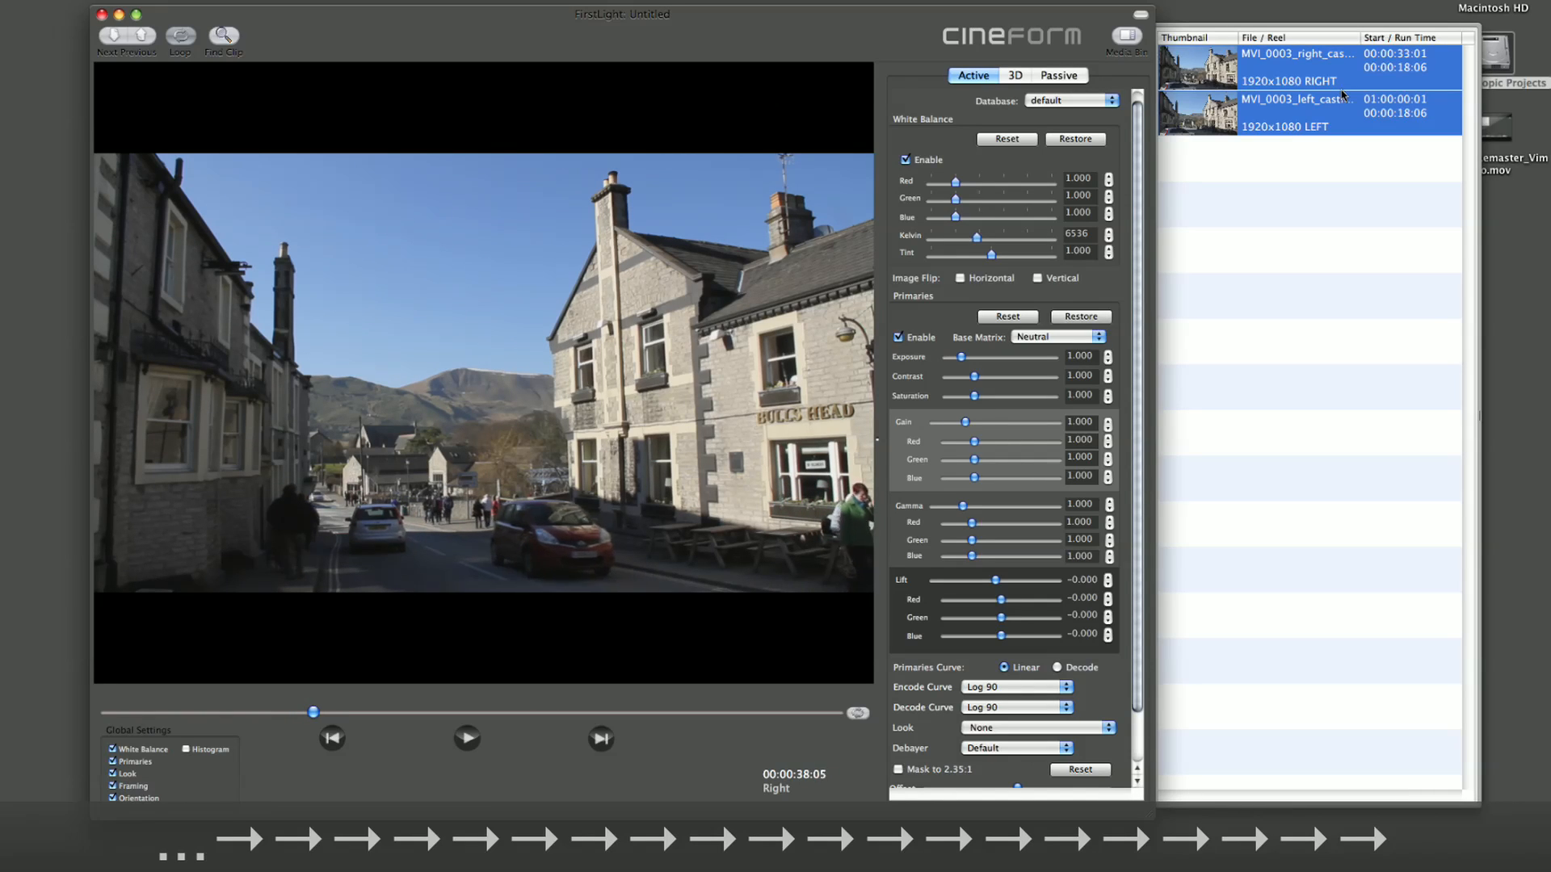
{"action": "key", "text": "Right"}
{"action": "key", "text": "Right"}
{"action": "key", "text": "Right"}
{"action": "key", "text": "Right"}
{"action": "key", "text": "Right"}
{"action": "key", "text": "Right"}
{"action": "key", "text": "Right"}
{"action": "key", "text": "Right"}
{"action": "key", "text": "Right"}
{"action": "key", "text": "Right"}
{"action": "key", "text": "Right"}
{"action": "key", "text": "Right"}
{"action": "key", "text": "Right"}
{"action": "key", "text": "Right"}
{"action": "key", "text": "Right"}
{"action": "key", "text": "Right"}
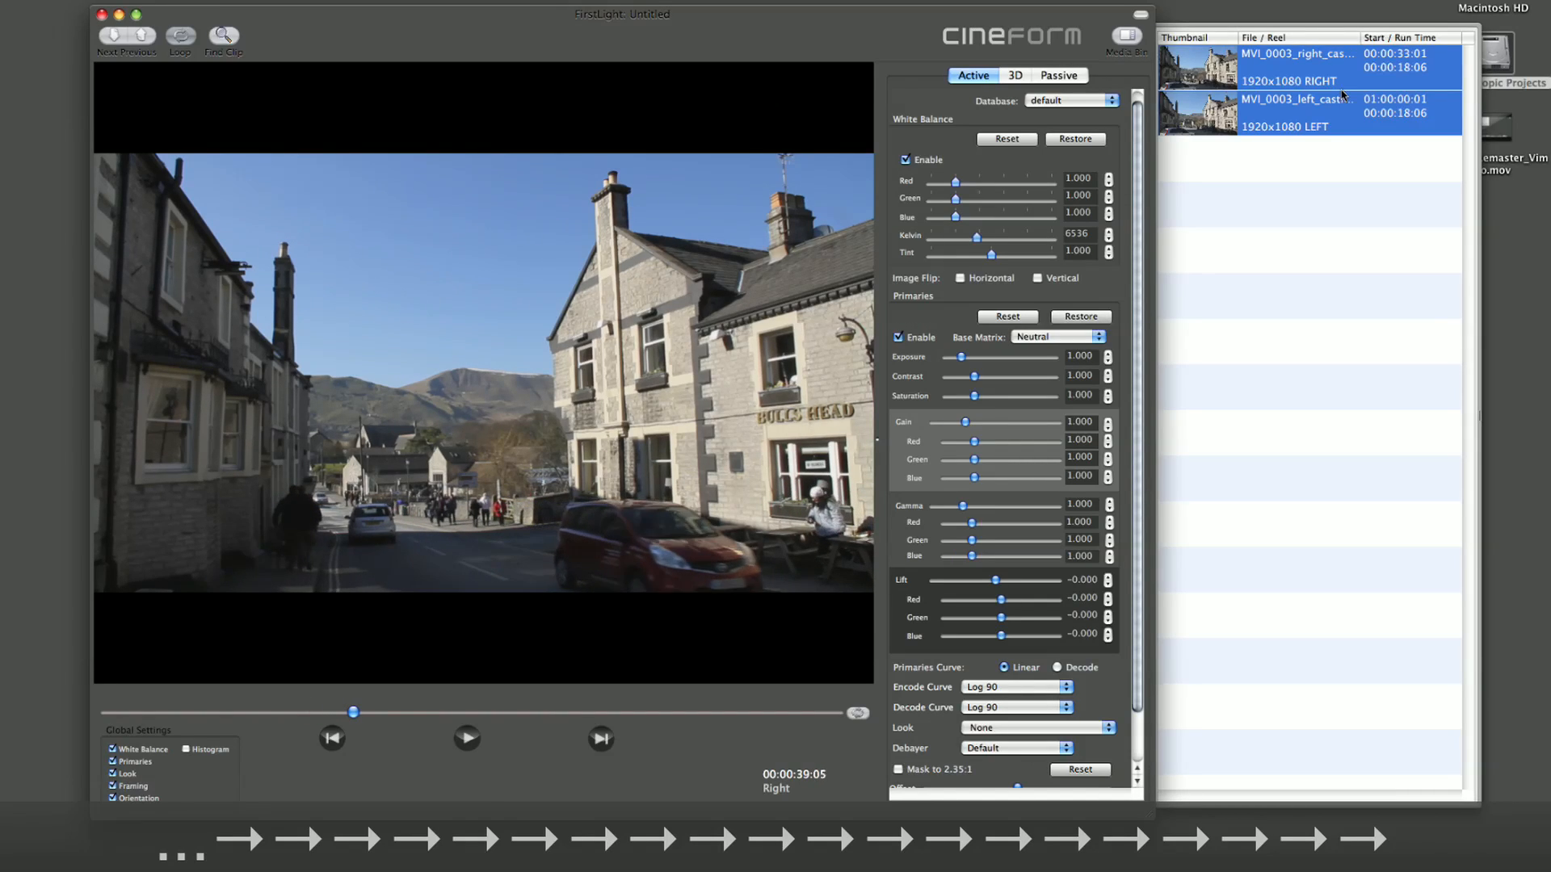
{"action": "key", "text": "Right"}
{"action": "key", "text": "Right"}
{"action": "key", "text": "Right"}
{"action": "key", "text": "Right"}
{"action": "key", "text": "Right"}
{"action": "key", "text": "Right"}
{"action": "key", "text": "Right"}
{"action": "key", "text": "Right"}
{"action": "key", "text": "Right"}
{"action": "key", "text": "Right"}
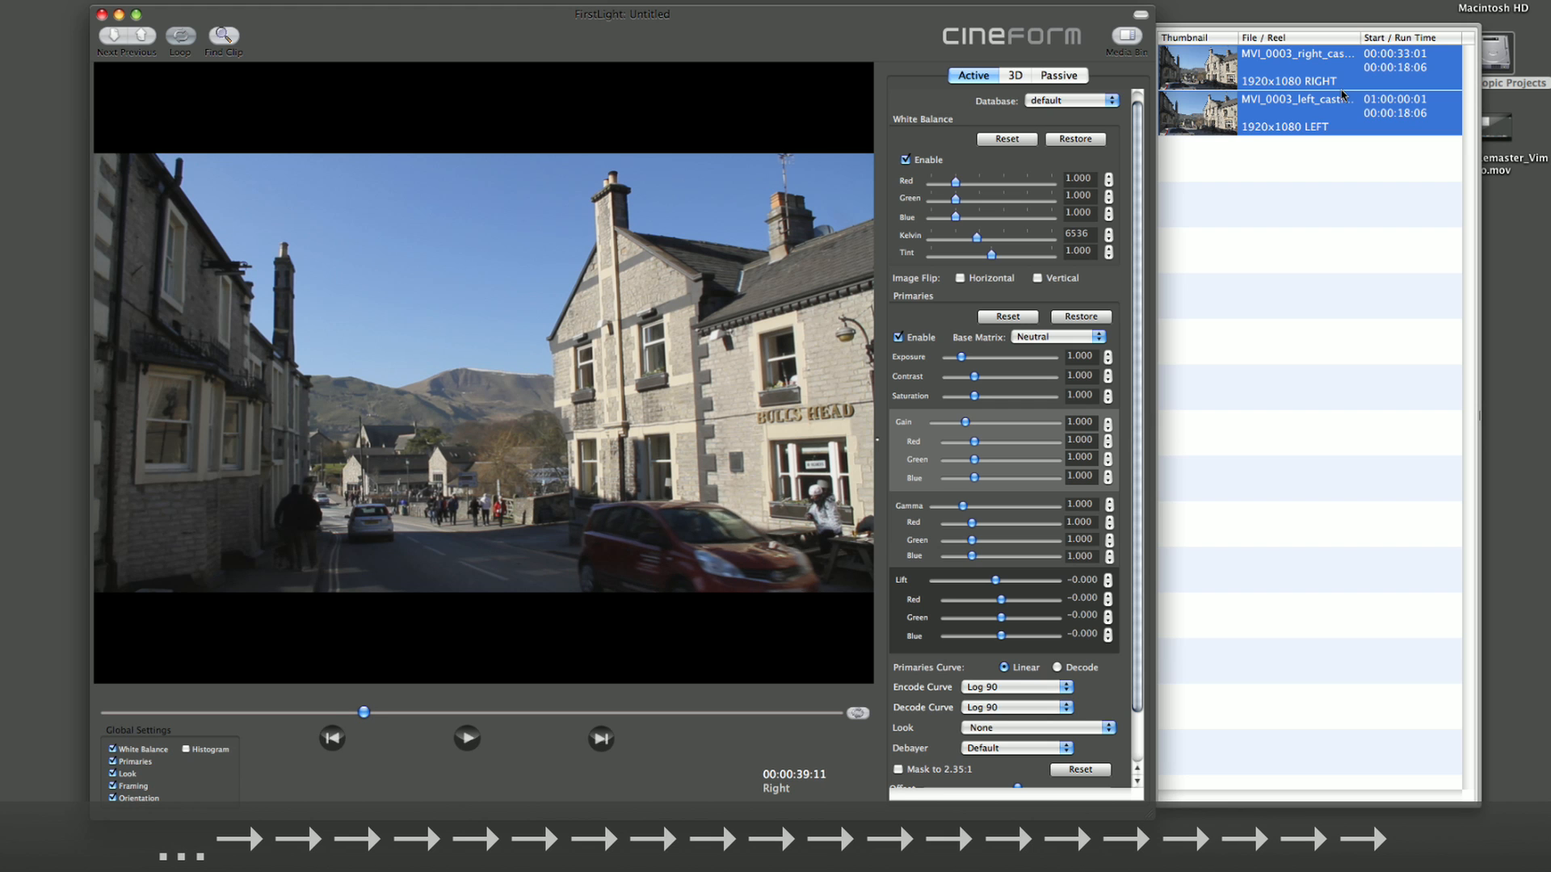
- Step the right-eye footage back frame by frame to 00:00:34:18, where the red car is turning at the junction behind the white car
{"action": "key", "text": "Left"}
{"action": "key", "text": "Left"}
{"action": "key", "text": "Left"}
{"action": "key", "text": "Left"}
{"action": "key", "text": "Left"}
{"action": "key", "text": "Left"}
{"action": "key", "text": "Left"}
{"action": "key", "text": "Left"}
{"action": "key", "text": "Left"}
{"action": "key", "text": "Left"}
{"action": "key", "text": "Left"}
{"action": "key", "text": "Left"}
{"action": "key", "text": "Left"}
{"action": "key", "text": "Left"}
{"action": "key", "text": "Left"}
{"action": "key", "text": "Left"}
{"action": "key", "text": "Left"}
{"action": "key", "text": "Left"}
{"action": "key", "text": "Left"}
{"action": "key", "text": "Left"}
{"action": "key", "text": "Left"}
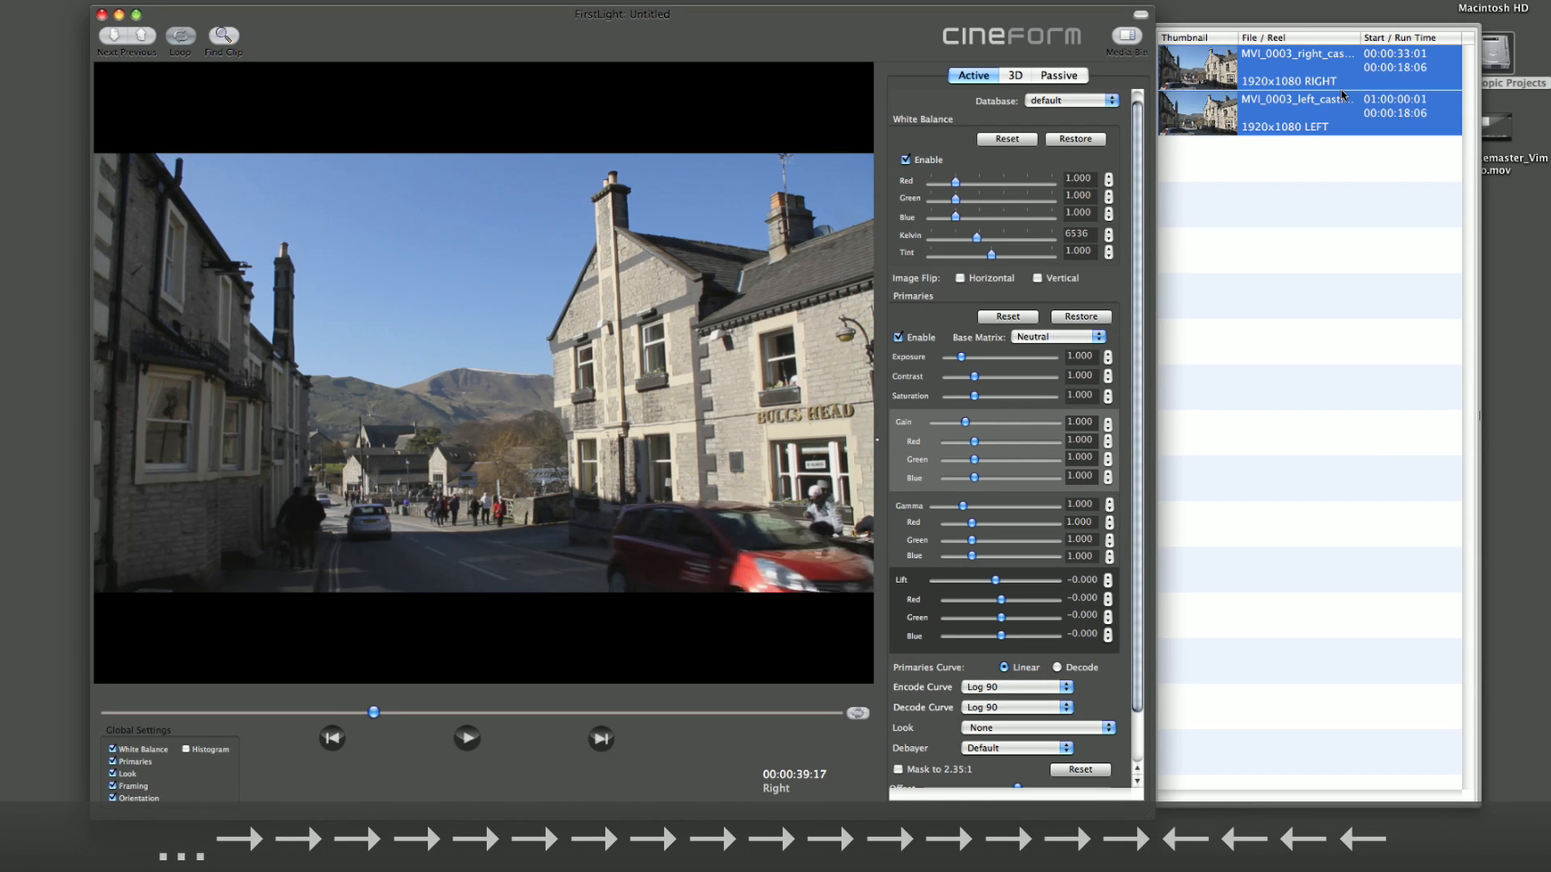
{"action": "key", "text": "Left"}
{"action": "key", "text": "Left"}
{"action": "key", "text": "Left"}
{"action": "key", "text": "Left"}
{"action": "key", "text": "Left"}
{"action": "key", "text": "Left"}
{"action": "key", "text": "Left"}
{"action": "key", "text": "Left"}
{"action": "key", "text": "Left"}
{"action": "key", "text": "Left"}
{"action": "key", "text": "Left"}
{"action": "key", "text": "Left"}
{"action": "key", "text": "Left"}
{"action": "key", "text": "Left"}
{"action": "key", "text": "Left"}
{"action": "key", "text": "Left"}
{"action": "key", "text": "Left"}
{"action": "key", "text": "Left"}
{"action": "key", "text": "Left"}
{"action": "key", "text": "Left"}
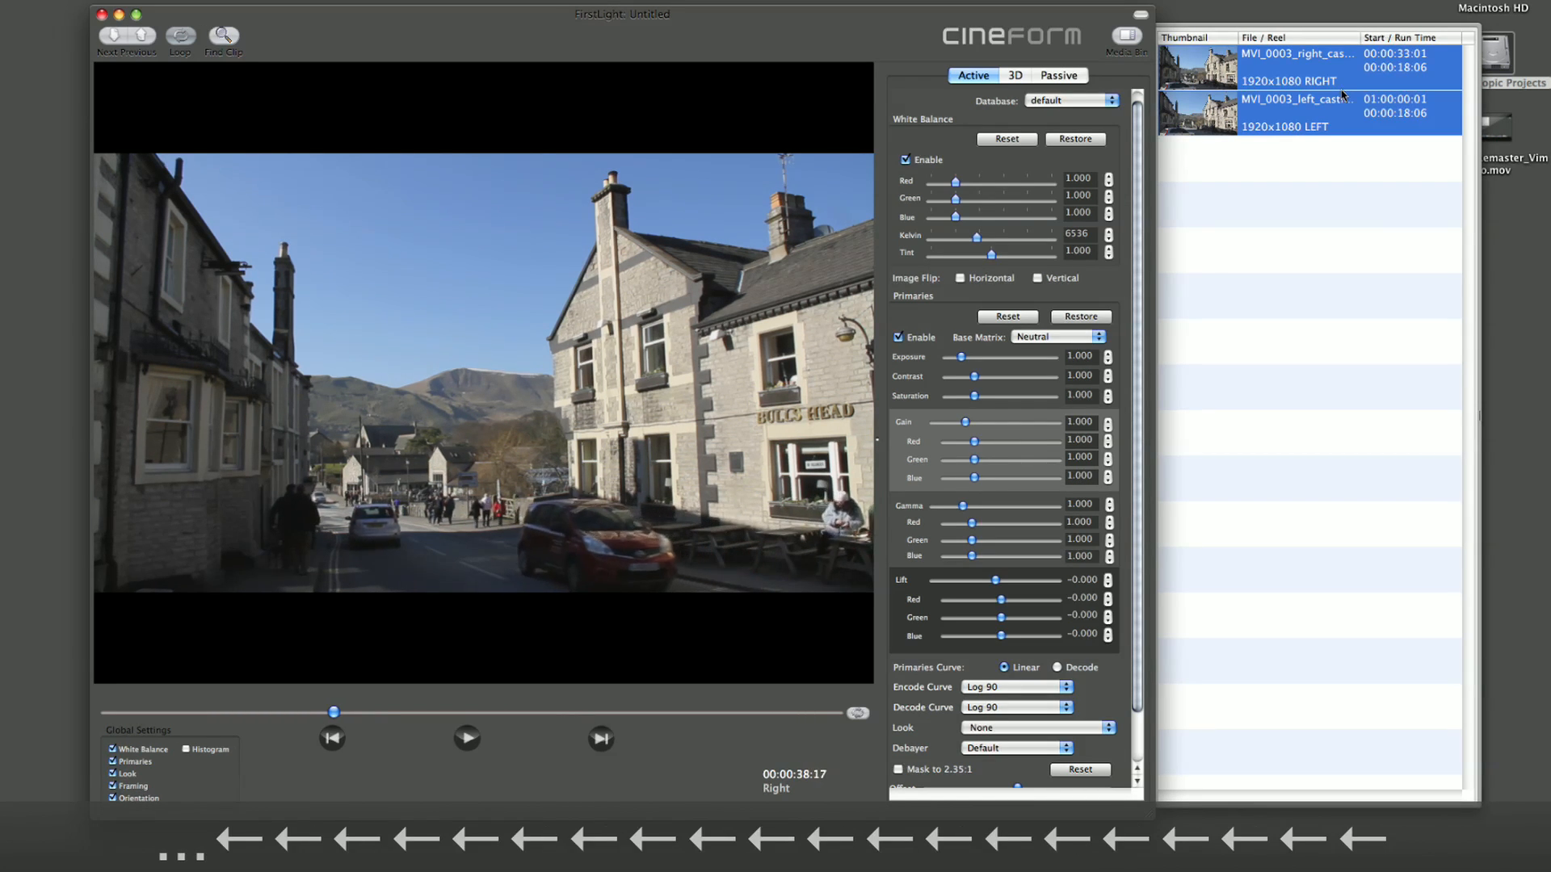
{"action": "key", "text": "Left"}
{"action": "key", "text": "Left"}
{"action": "key", "text": "Left"}
{"action": "key", "text": "Left"}
{"action": "key", "text": "Left"}
{"action": "key", "text": "Left"}
{"action": "key", "text": "Left"}
{"action": "key", "text": "Left"}
{"action": "key", "text": "Left"}
{"action": "key", "text": "Left"}
{"action": "key", "text": "Left"}
{"action": "key", "text": "Left"}
{"action": "key", "text": "Left"}
{"action": "key", "text": "Left"}
{"action": "key", "text": "Left"}
{"action": "key", "text": "Left"}
{"action": "key", "text": "Left"}
{"action": "key", "text": "Left"}
{"action": "key", "text": "Left"}
{"action": "key", "text": "Left"}
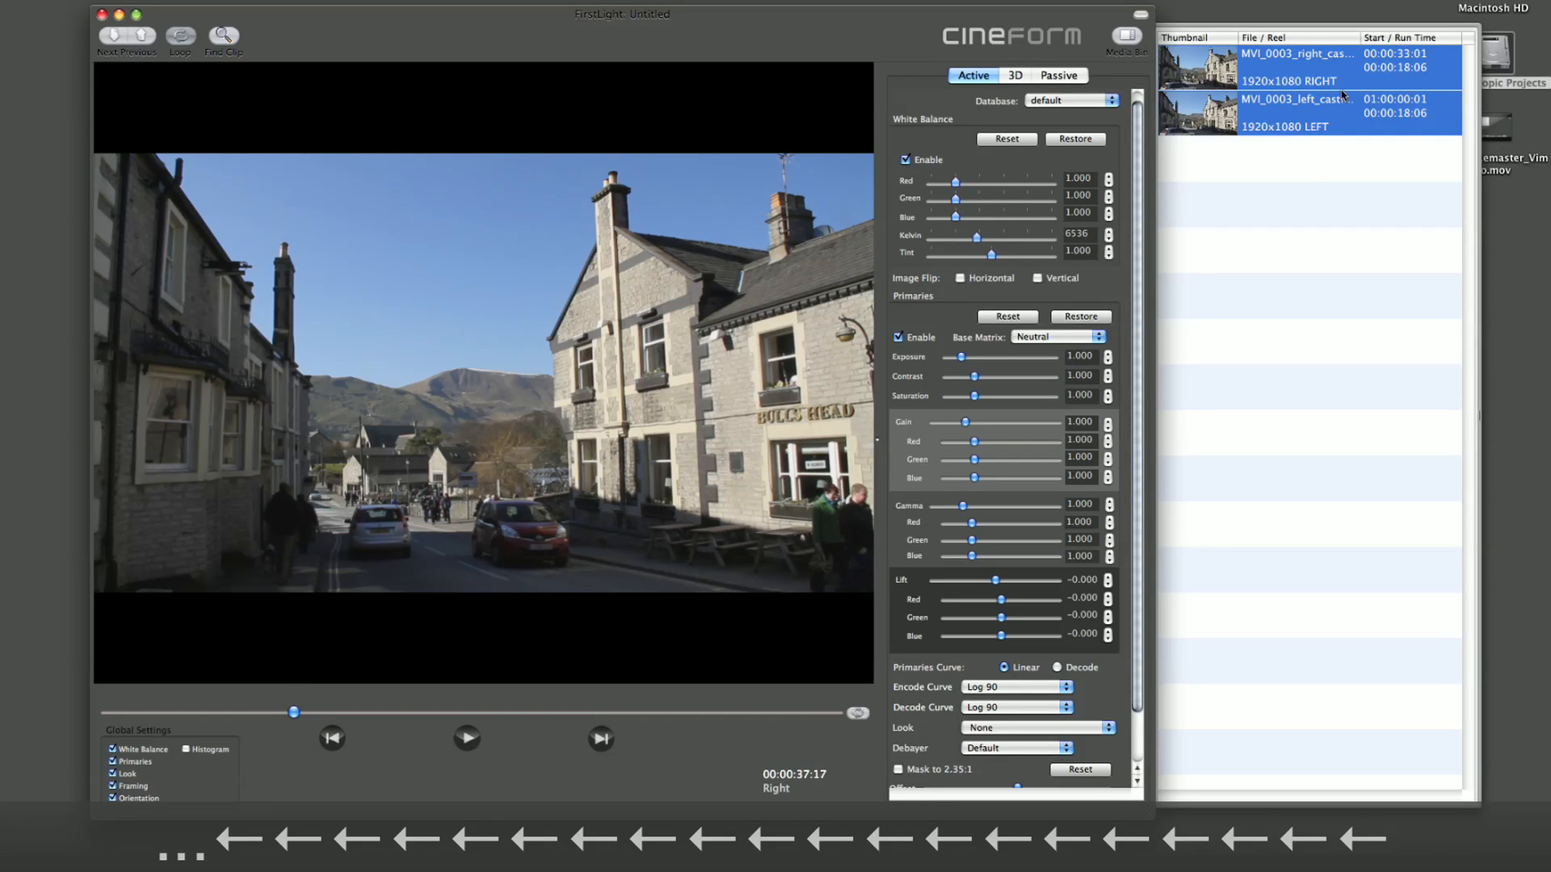
{"action": "key", "text": "Left"}
{"action": "key", "text": "Left"}
{"action": "key", "text": "Left"}
{"action": "key", "text": "Left"}
{"action": "key", "text": "Left"}
{"action": "key", "text": "Left"}
{"action": "key", "text": "Left"}
{"action": "key", "text": "Left"}
{"action": "key", "text": "Left"}
{"action": "key", "text": "Left"}
{"action": "key", "text": "Left"}
{"action": "key", "text": "Left"}
{"action": "key", "text": "Left"}
{"action": "key", "text": "Left"}
{"action": "key", "text": "Left"}
{"action": "key", "text": "Left"}
{"action": "key", "text": "Left"}
{"action": "key", "text": "Left"}
{"action": "key", "text": "Left"}
{"action": "key", "text": "Left"}
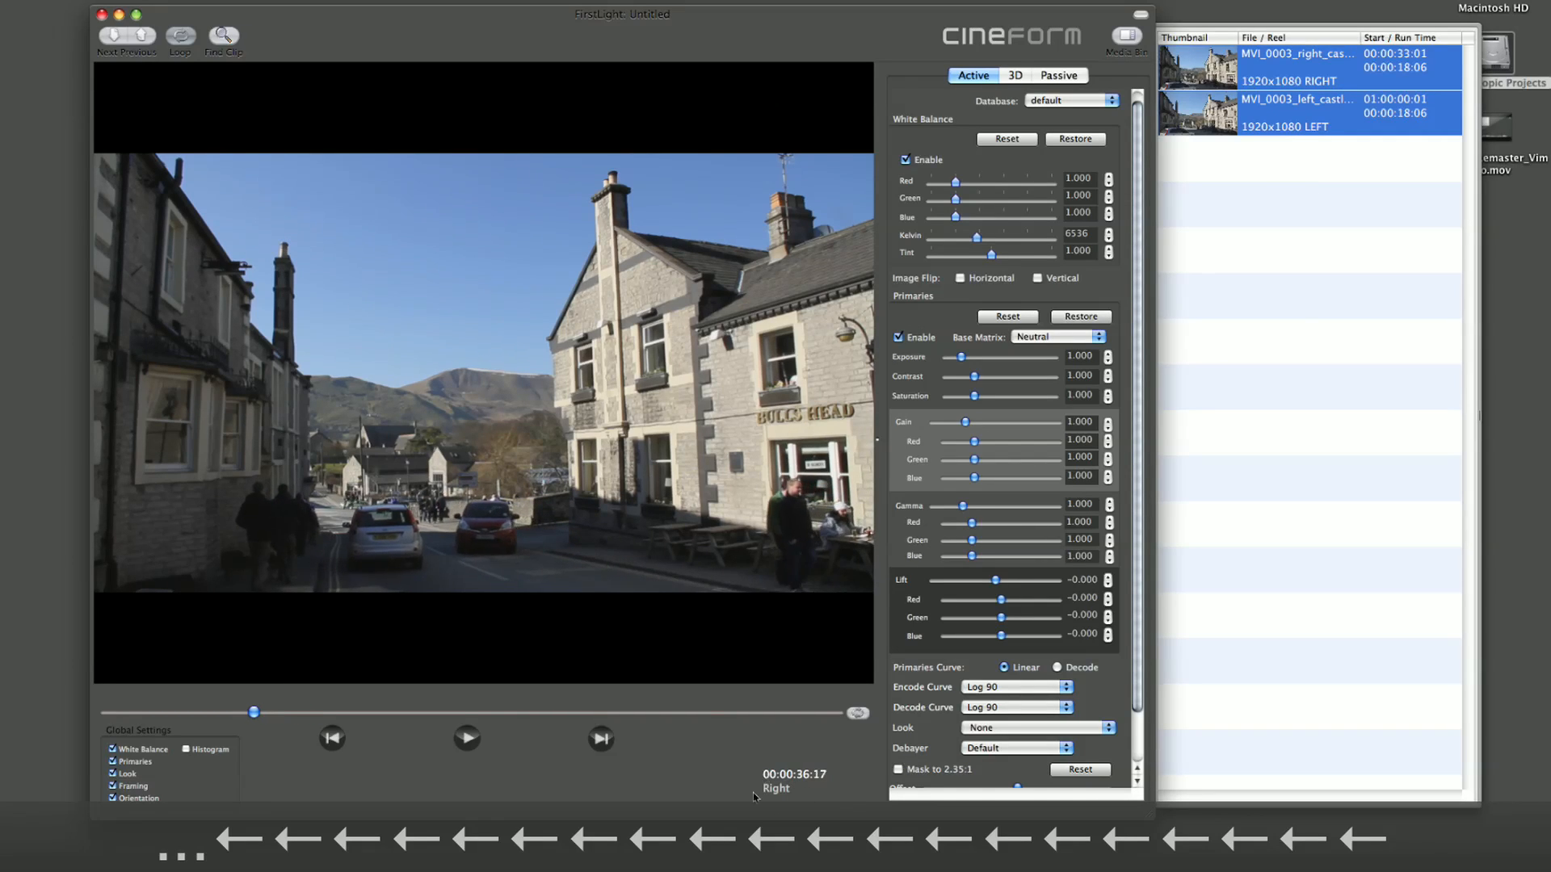
{"action": "key", "text": "Left"}
{"action": "key", "text": "Left"}
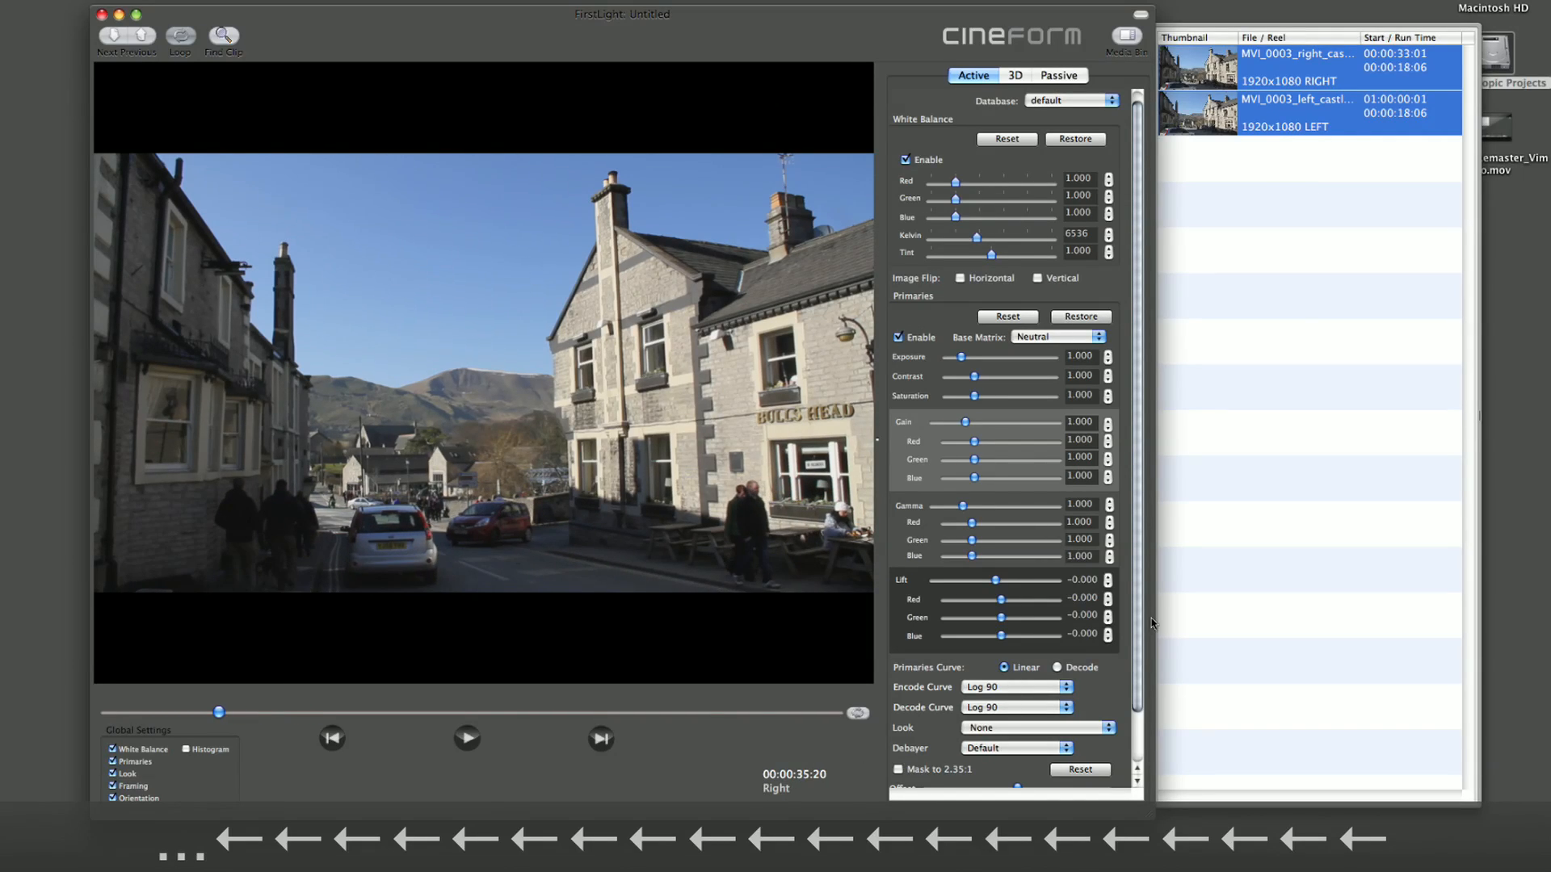
{"action": "key", "text": "Left"}
{"action": "key", "text": "Left"}
{"action": "key", "text": "Left"}
{"action": "key", "text": "Left"}
{"action": "key", "text": "Left"}
{"action": "key", "text": "Left"}
{"action": "key", "text": "Left"}
{"action": "key", "text": "Left"}
{"action": "key", "text": "Left"}
{"action": "key", "text": "Left"}
{"action": "key", "text": "Left"}
{"action": "key", "text": "Left"}
{"action": "key", "text": "Left"}
{"action": "key", "text": "Left"}
{"action": "key", "text": "Left"}
{"action": "key", "text": "Left"}
{"action": "key", "text": "Left"}
{"action": "key", "text": "Left"}
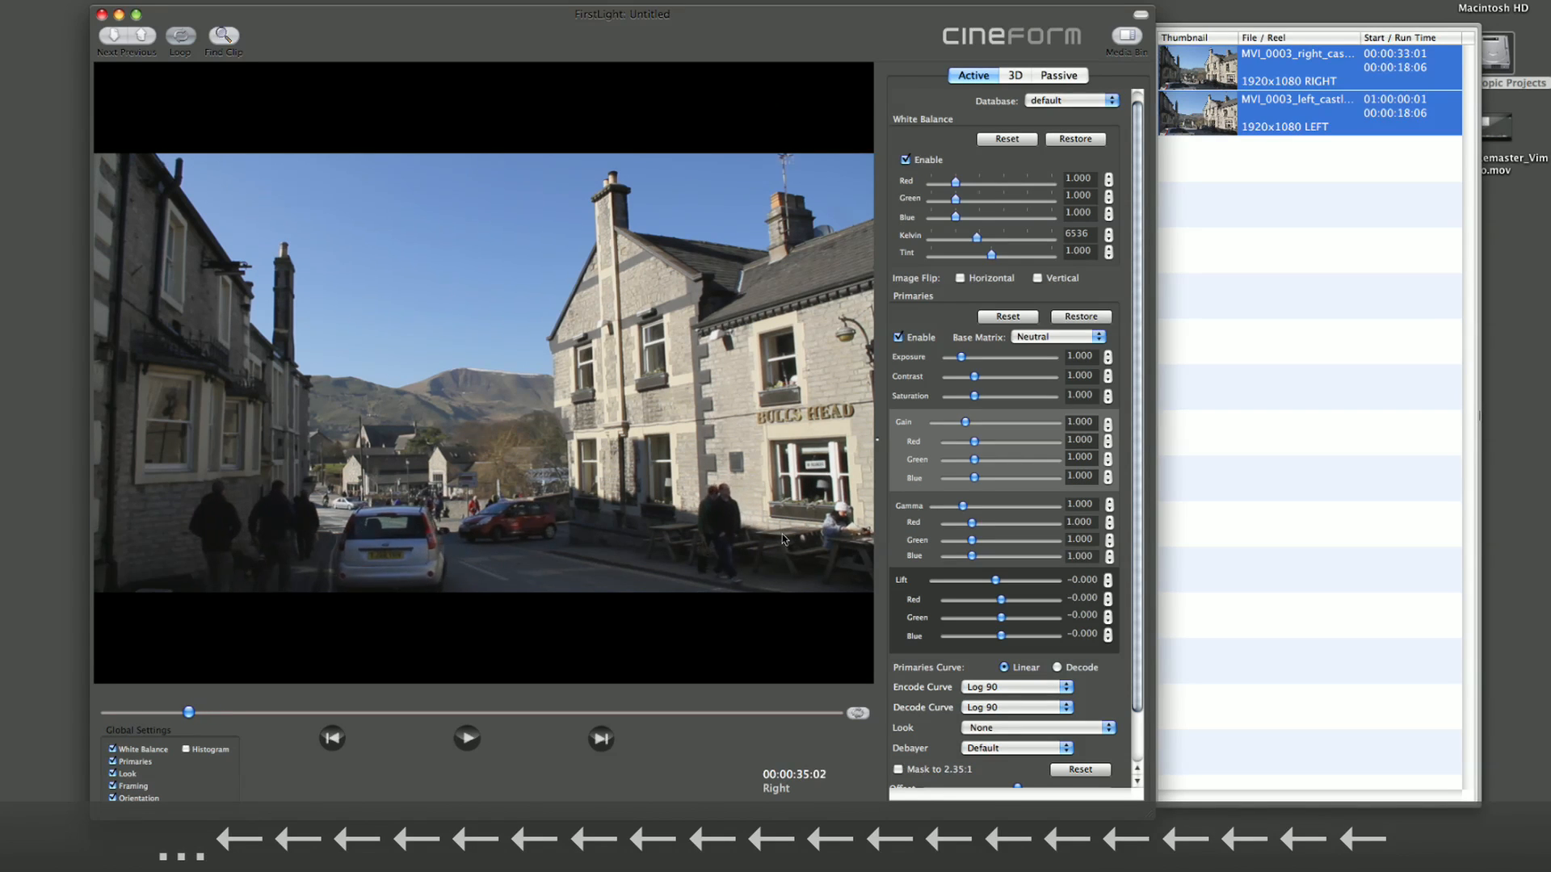
{"action": "key", "text": "Left"}
{"action": "key", "text": "Left"}
{"action": "key", "text": "Left"}
{"action": "key", "text": "Left"}
{"action": "key", "text": "Left"}
{"action": "key", "text": "Left"}
{"action": "key", "text": "Left"}
{"action": "key", "text": "Left"}
{"action": "key", "text": "Left"}
{"action": "key", "text": "Left"}
{"action": "key", "text": "Left"}
{"action": "key", "text": "Left"}
{"action": "key", "text": "Left"}
{"action": "key", "text": "Right"}
{"action": "key", "text": "Right"}
{"action": "key", "text": "Right"}
{"action": "key", "text": "Right"}
{"action": "key", "text": "Right"}
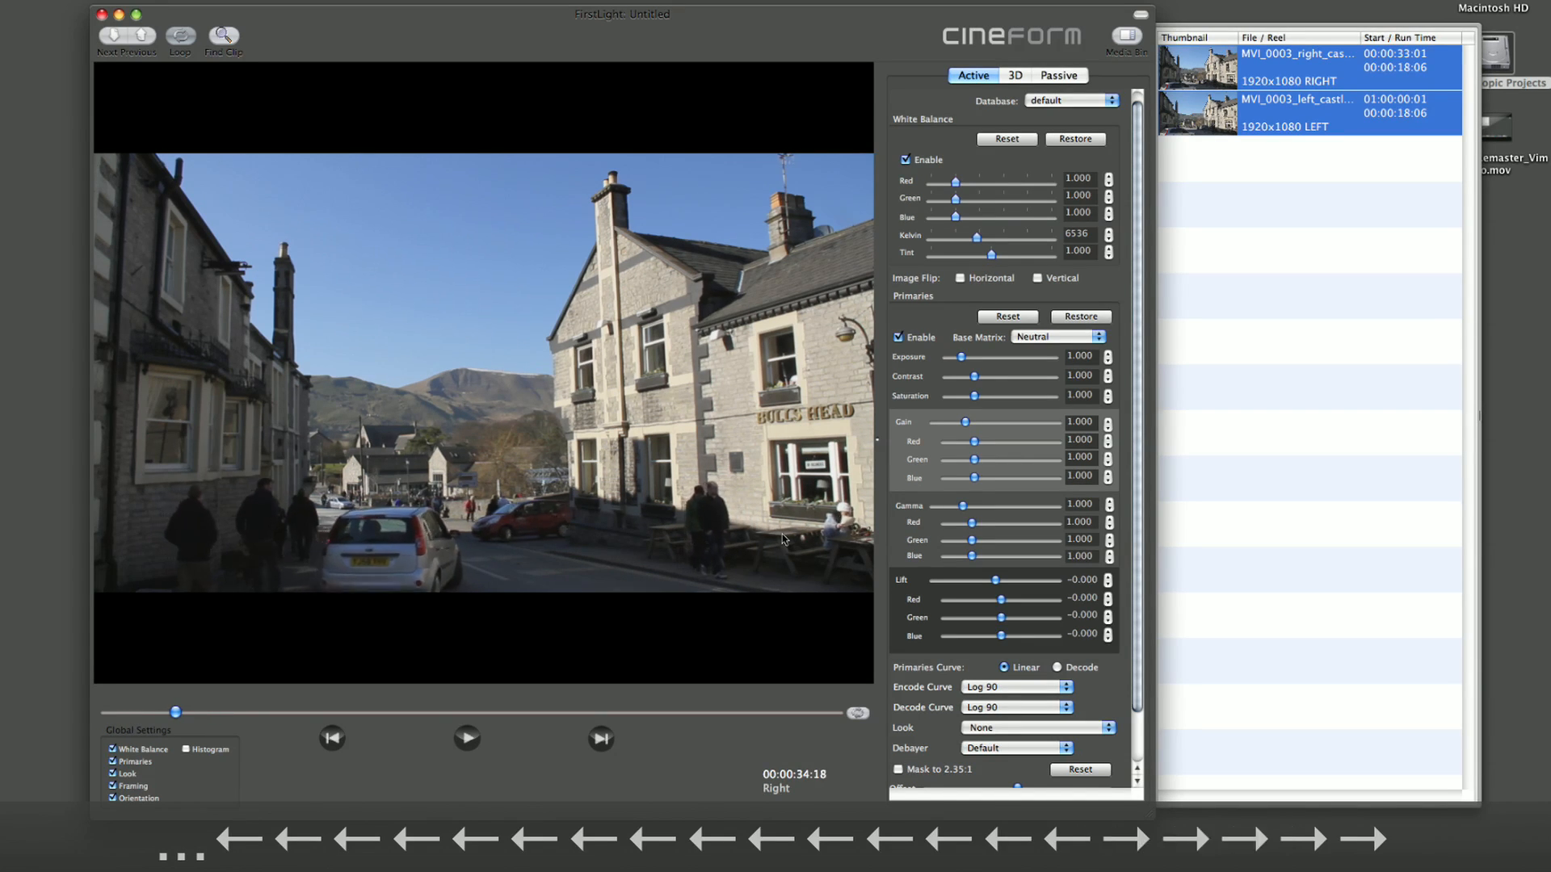
- Step back and forth between about 00:00:34:13 and 00:00:34:21 to examine the motion of the cars and pedestrians for a sync reference frame
{"action": "key", "text": "Right"}
{"action": "key", "text": "Right"}
{"action": "key", "text": "Right"}
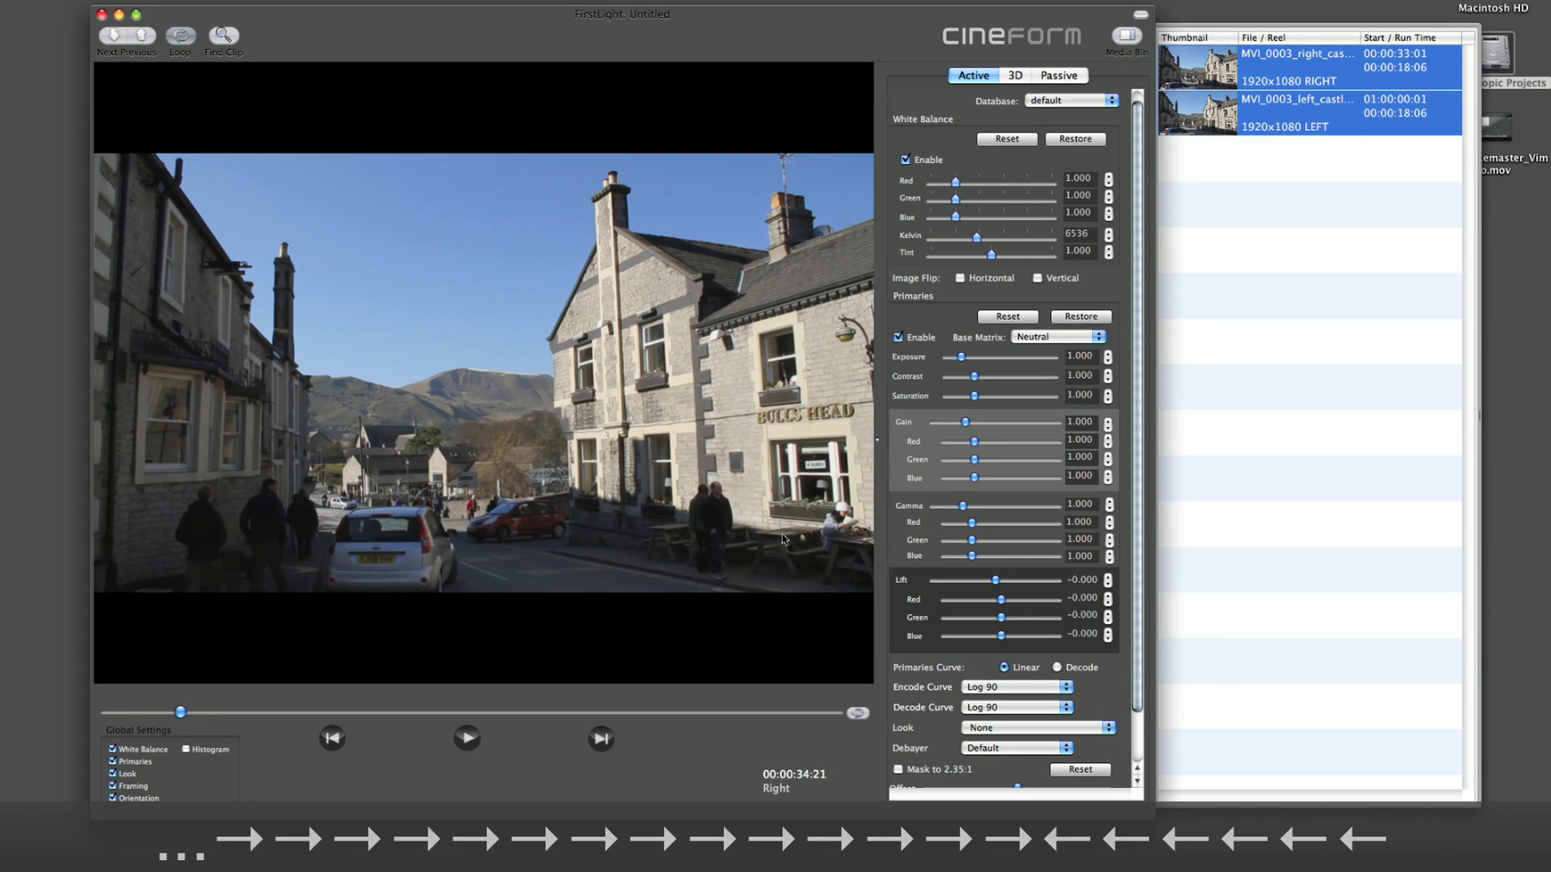
{"action": "key", "text": "Left"}
{"action": "key", "text": "Left"}
{"action": "key", "text": "Left"}
{"action": "key", "text": "Left"}
{"action": "key", "text": "Left"}
{"action": "key", "text": "Left"}
{"action": "key", "text": "Left"}
{"action": "key", "text": "Left"}
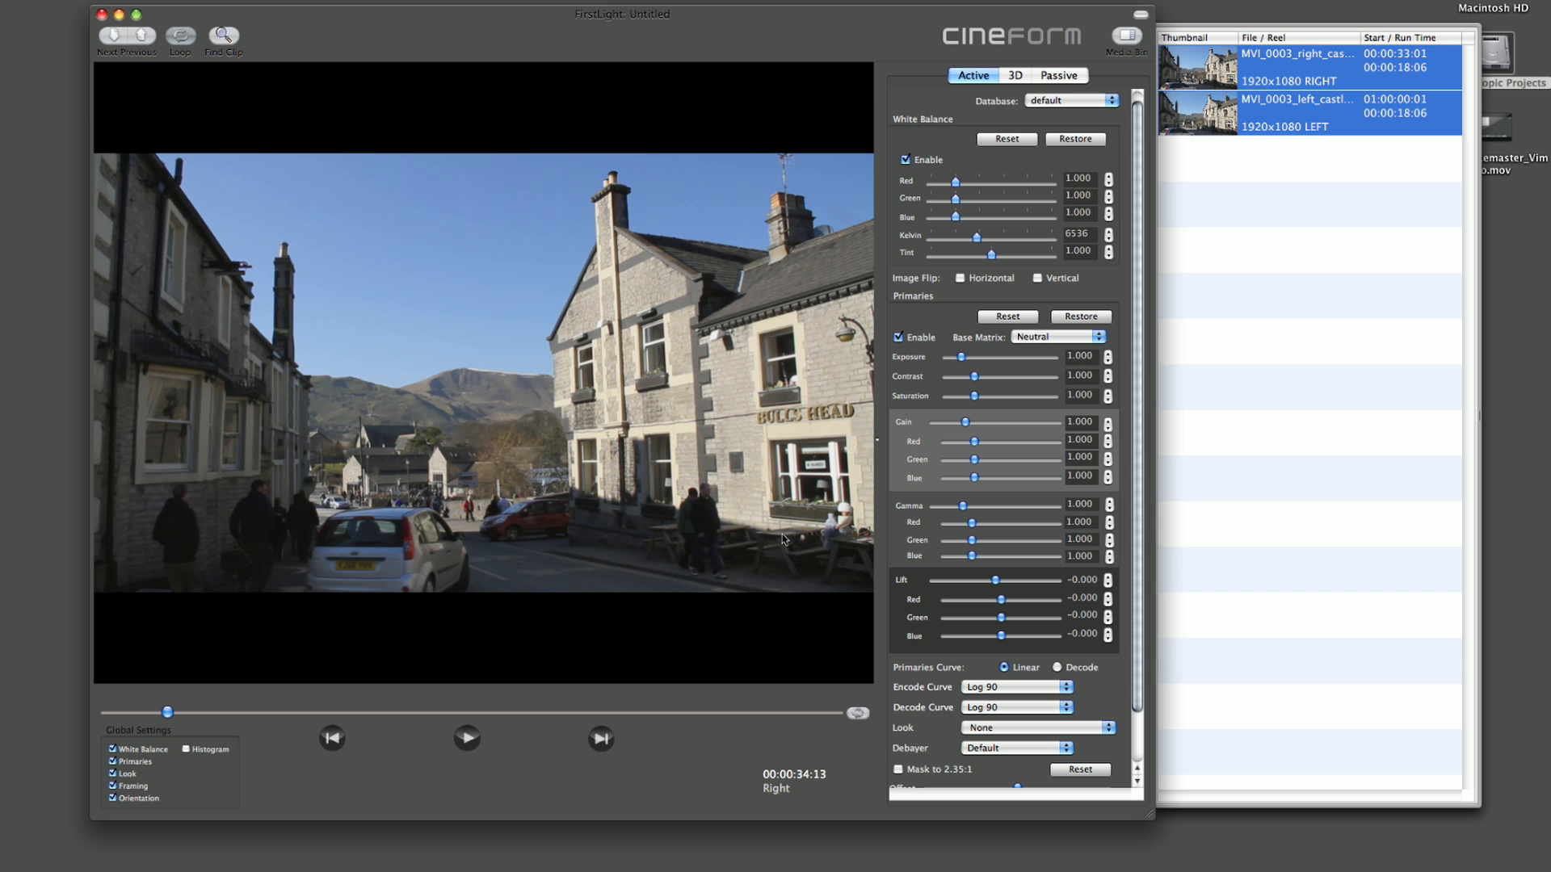
{"action": "key", "text": "Right"}
{"action": "key", "text": "Right"}
{"action": "key", "text": "Right"}
{"action": "key", "text": "Right"}
{"action": "key", "text": "Right"}
{"action": "key", "text": "Right"}
{"action": "key", "text": "Right"}
{"action": "key", "text": "Right"}
{"action": "key", "text": "Right"}
{"action": "key", "text": "Right"}
{"action": "key", "text": "Right"}
{"action": "key", "text": "Right"}
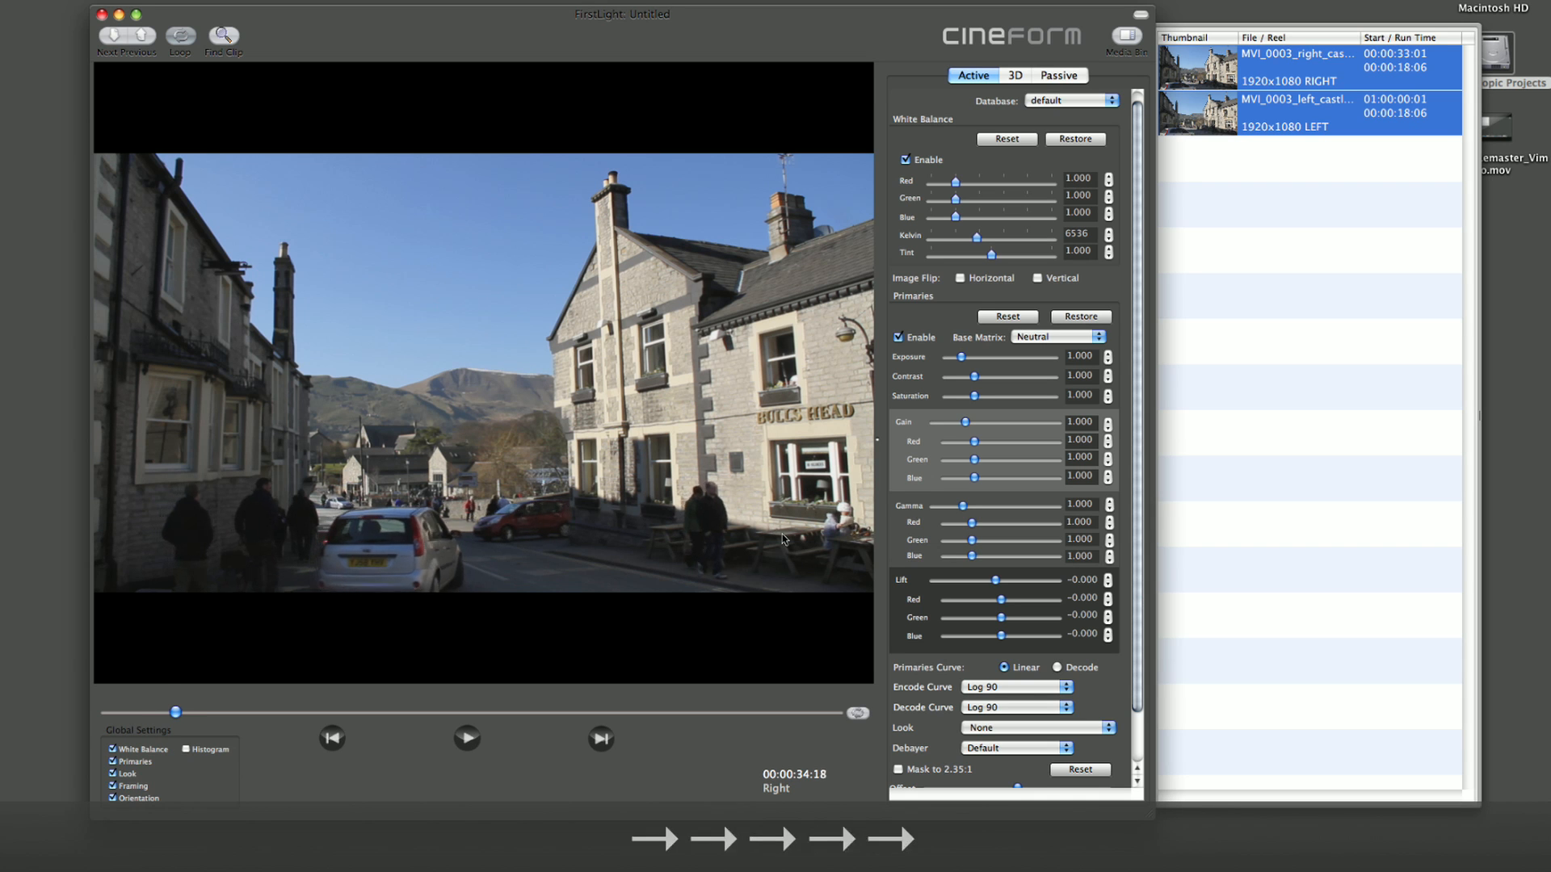
{"action": "key", "text": "Left"}
{"action": "key", "text": "Left"}
{"action": "key", "text": "Left"}
{"action": "key", "text": "Left"}
{"action": "key", "text": "Left"}
{"action": "key", "text": "Left"}
{"action": "key", "text": "Left"}
{"action": "key", "text": "Left"}
{"action": "key", "text": "Left"}
{"action": "key", "text": "Left"}
{"action": "key", "text": "Left"}
{"action": "key", "text": "Left"}
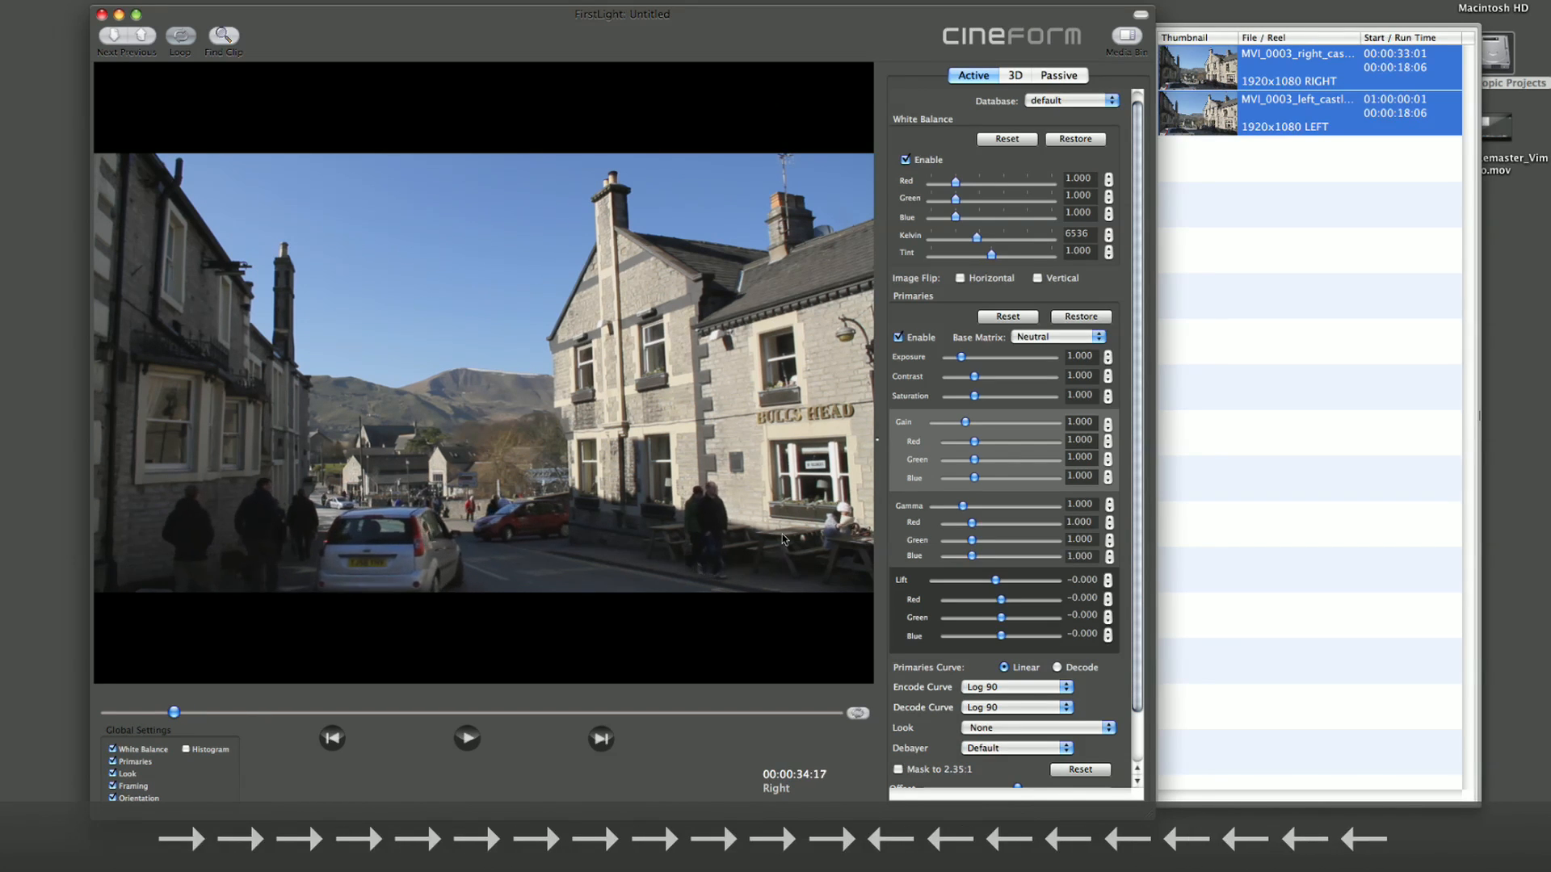
- Step through the right-eye frames in both directions between about 00:00:34:17 and 00:00:35:04 to examine the motion of the cars and pedestrians
{"action": "key", "text": "Right"}
{"action": "key", "text": "Right"}
{"action": "key", "text": "Right"}
{"action": "key", "text": "Right"}
{"action": "key", "text": "Right"}
{"action": "key", "text": "Right"}
{"action": "key", "text": "Right"}
{"action": "key", "text": "Right"}
{"action": "key", "text": "Right"}
{"action": "key", "text": "Right"}
{"action": "key", "text": "Right"}
{"action": "key", "text": "Right"}
{"action": "key", "text": "Right"}
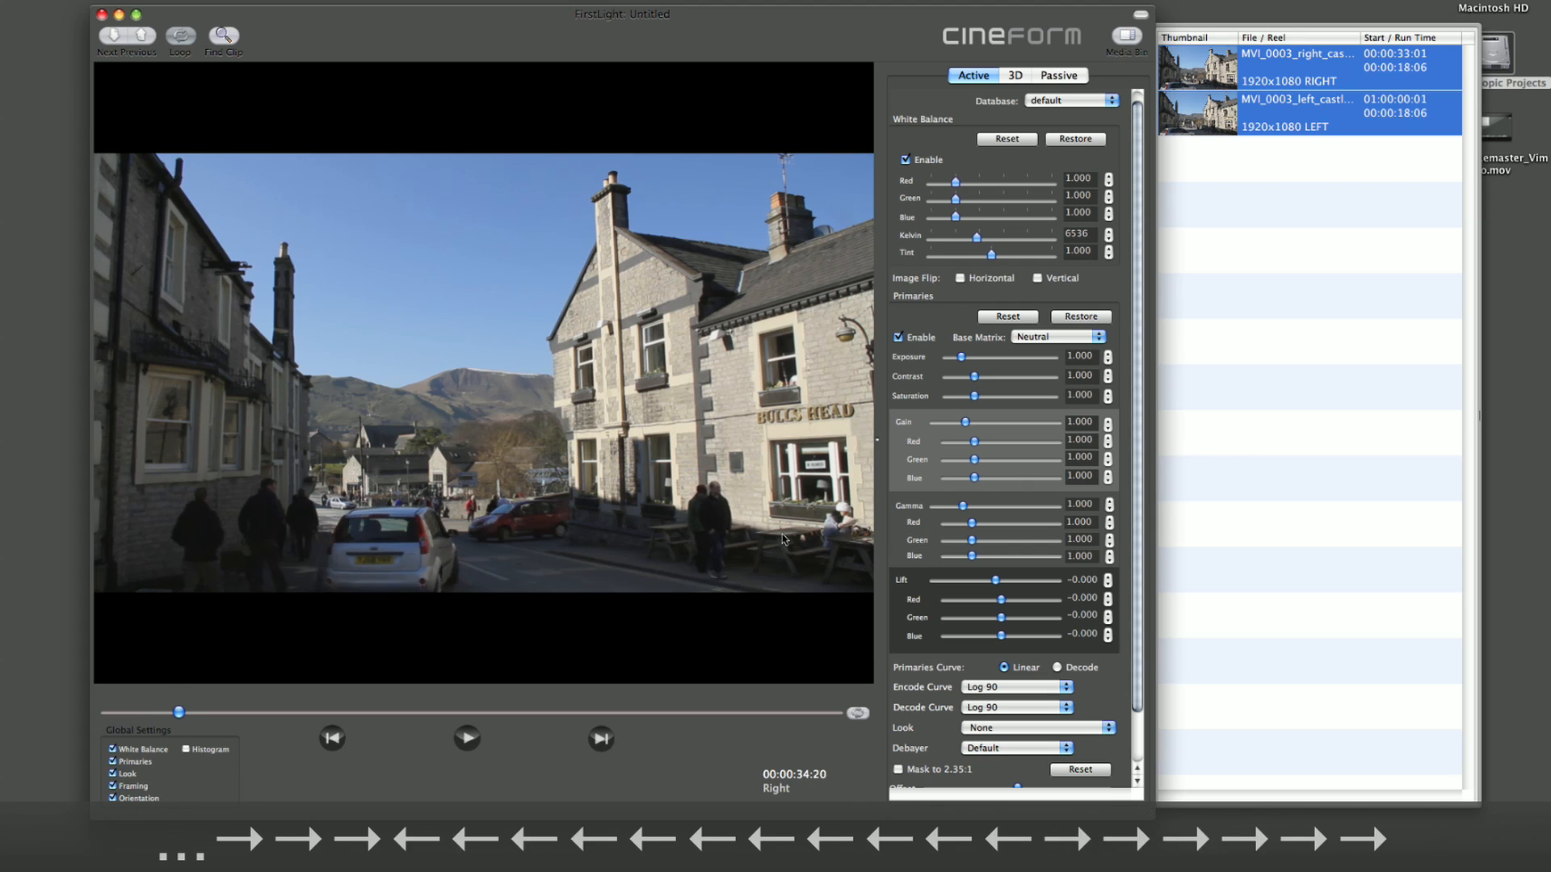
{"action": "key", "text": "Left"}
{"action": "key", "text": "Left"}
{"action": "key", "text": "Left"}
{"action": "key", "text": "Left"}
{"action": "key", "text": "Left"}
{"action": "key", "text": "Left"}
{"action": "key", "text": "Left"}
{"action": "key", "text": "Left"}
{"action": "key", "text": "Left"}
{"action": "key", "text": "Left"}
{"action": "key", "text": "Left"}
{"action": "key", "text": "Left"}
{"action": "key", "text": "Left"}
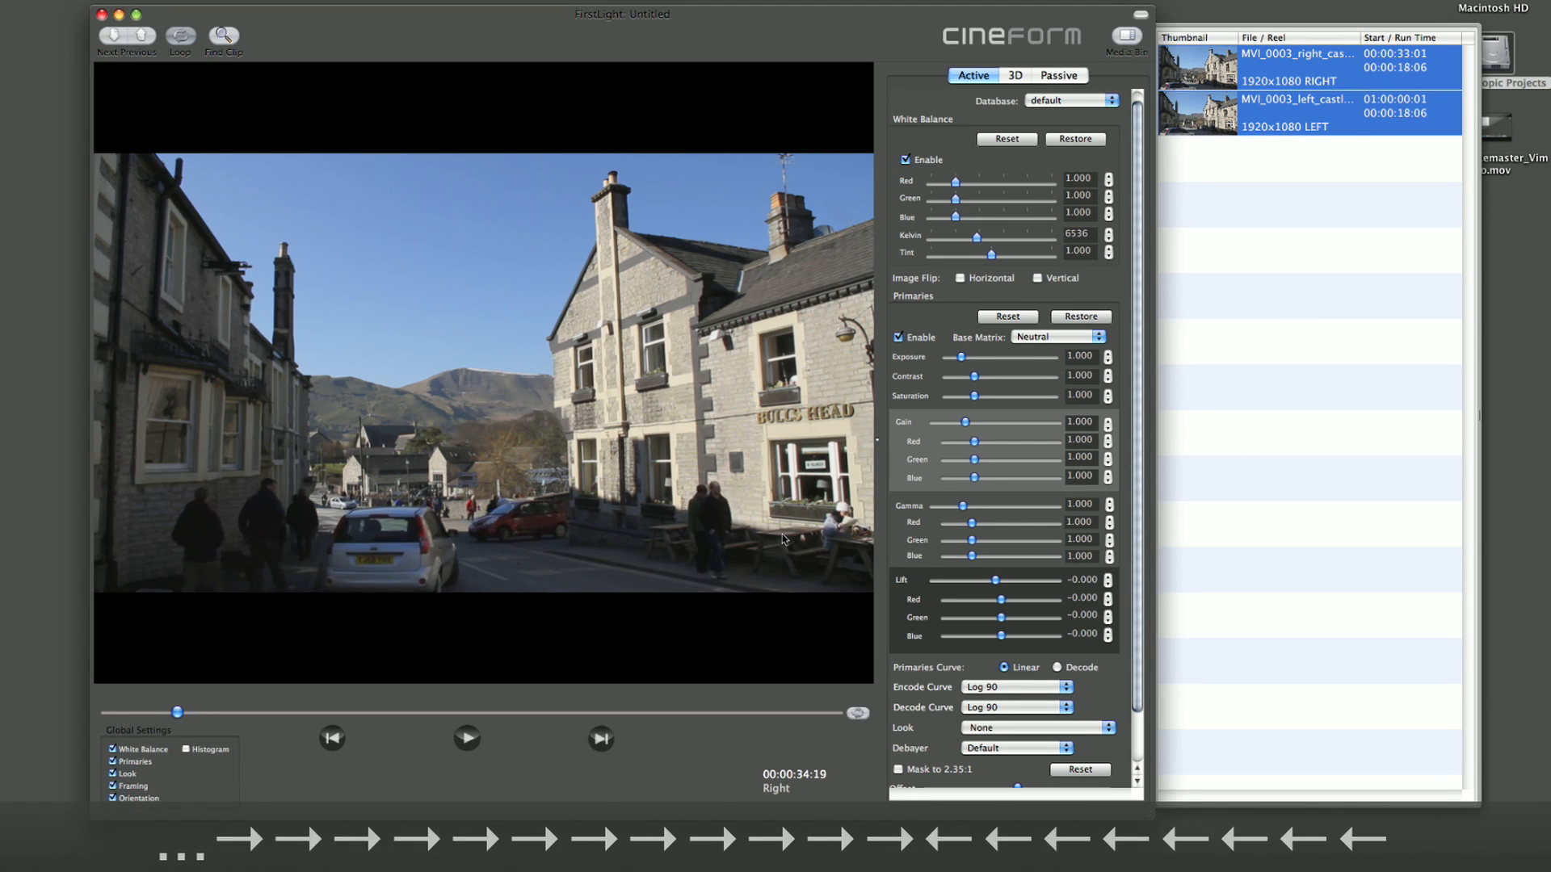
{"action": "key", "text": "Right"}
{"action": "key", "text": "Right"}
{"action": "key", "text": "Right"}
{"action": "key", "text": "Right"}
{"action": "key", "text": "Right"}
{"action": "key", "text": "Right"}
{"action": "key", "text": "Right"}
{"action": "key", "text": "Right"}
{"action": "key", "text": "Right"}
{"action": "key", "text": "Right"}
{"action": "key", "text": "Right"}
{"action": "key", "text": "Right"}
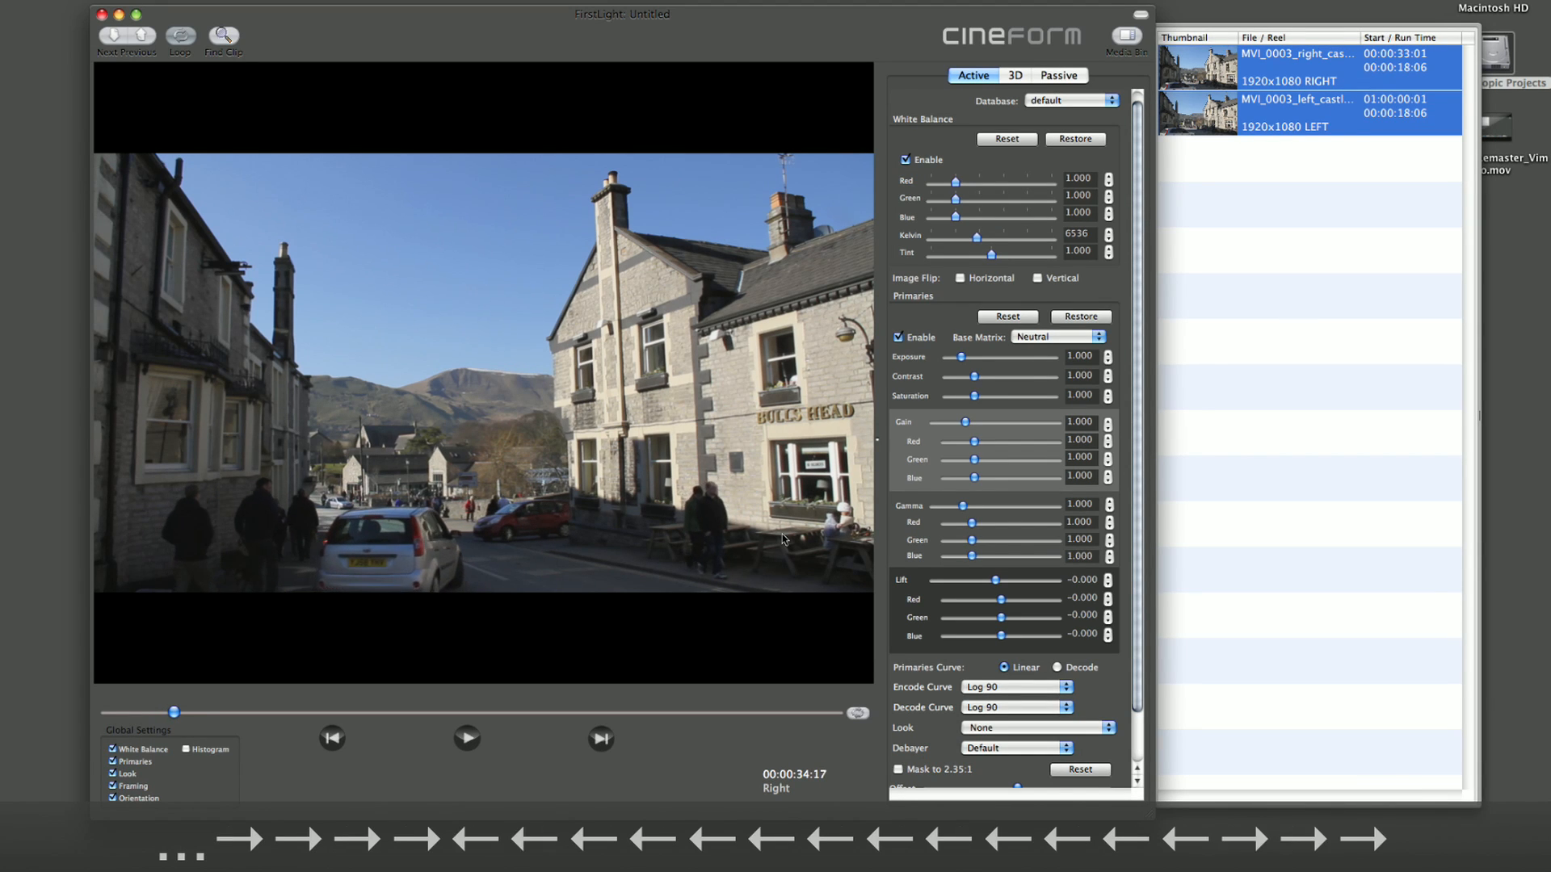
{"action": "key", "text": "Left"}
{"action": "key", "text": "Left"}
{"action": "key", "text": "Left"}
{"action": "key", "text": "Left"}
{"action": "key", "text": "Left"}
{"action": "key", "text": "Left"}
{"action": "key", "text": "Left"}
{"action": "key", "text": "Left"}
{"action": "key", "text": "Left"}
{"action": "key", "text": "Left"}
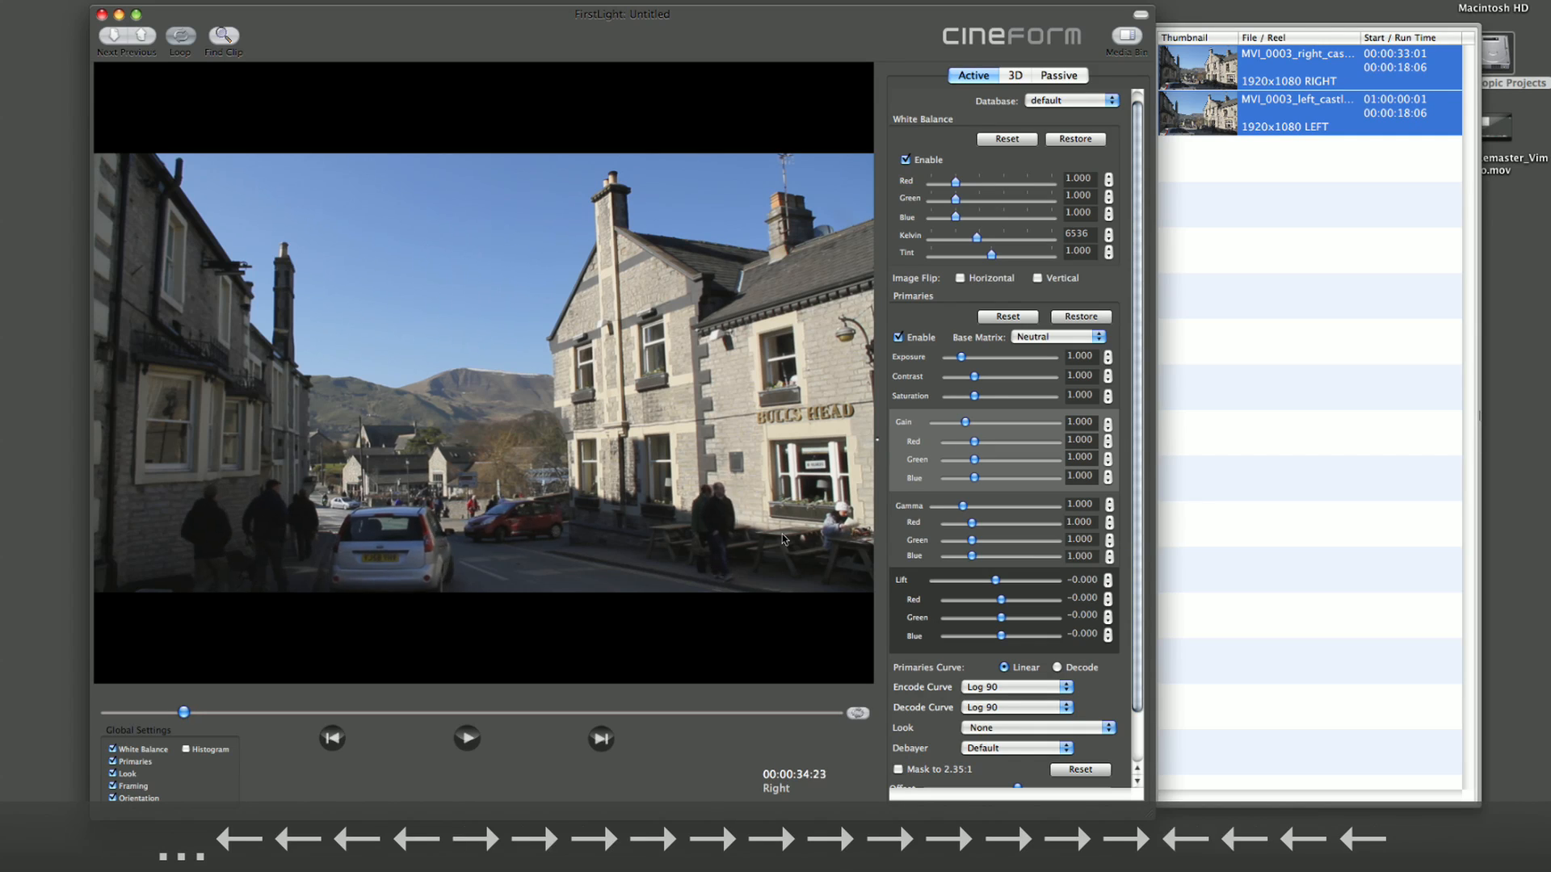
{"action": "key", "text": "Right"}
{"action": "key", "text": "Right"}
{"action": "key", "text": "Right"}
{"action": "key", "text": "Right"}
{"action": "key", "text": "Right"}
{"action": "key", "text": "Right"}
{"action": "key", "text": "Right"}
{"action": "key", "text": "Right"}
{"action": "key", "text": "Right"}
{"action": "key", "text": "Right"}
{"action": "key", "text": "Right"}
{"action": "key", "text": "Right"}
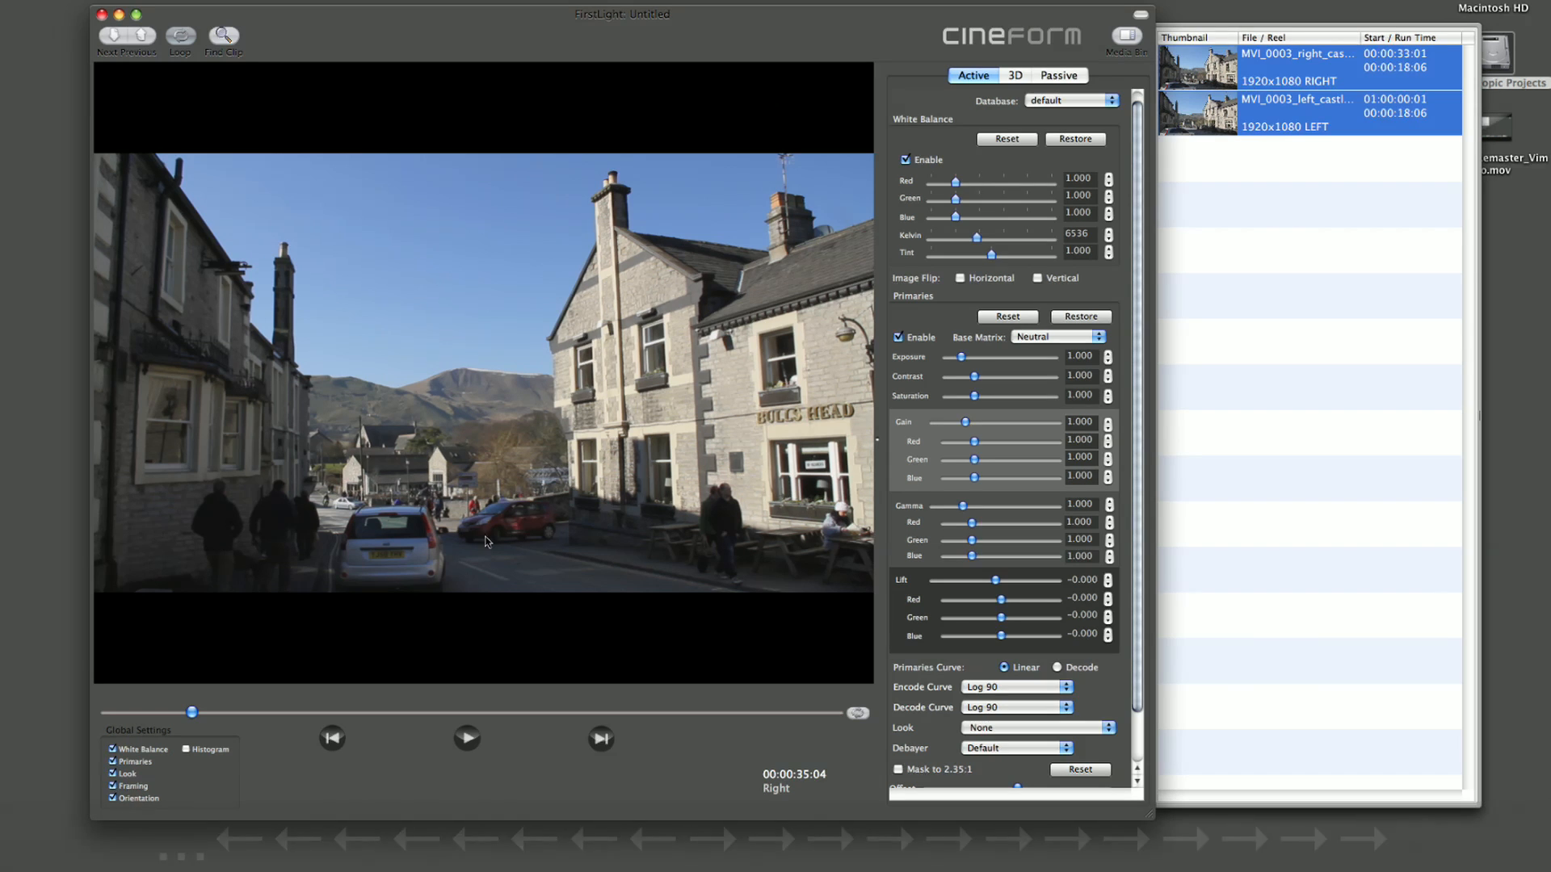
- Step the right-eye footage back frame by frame to 00:00:34:15, with the red car at the junction
{"action": "key", "text": "Left"}
{"action": "key", "text": "Left"}
{"action": "key", "text": "Left"}
{"action": "key", "text": "Left"}
{"action": "key", "text": "Left"}
{"action": "key", "text": "Left"}
{"action": "key", "text": "Left"}
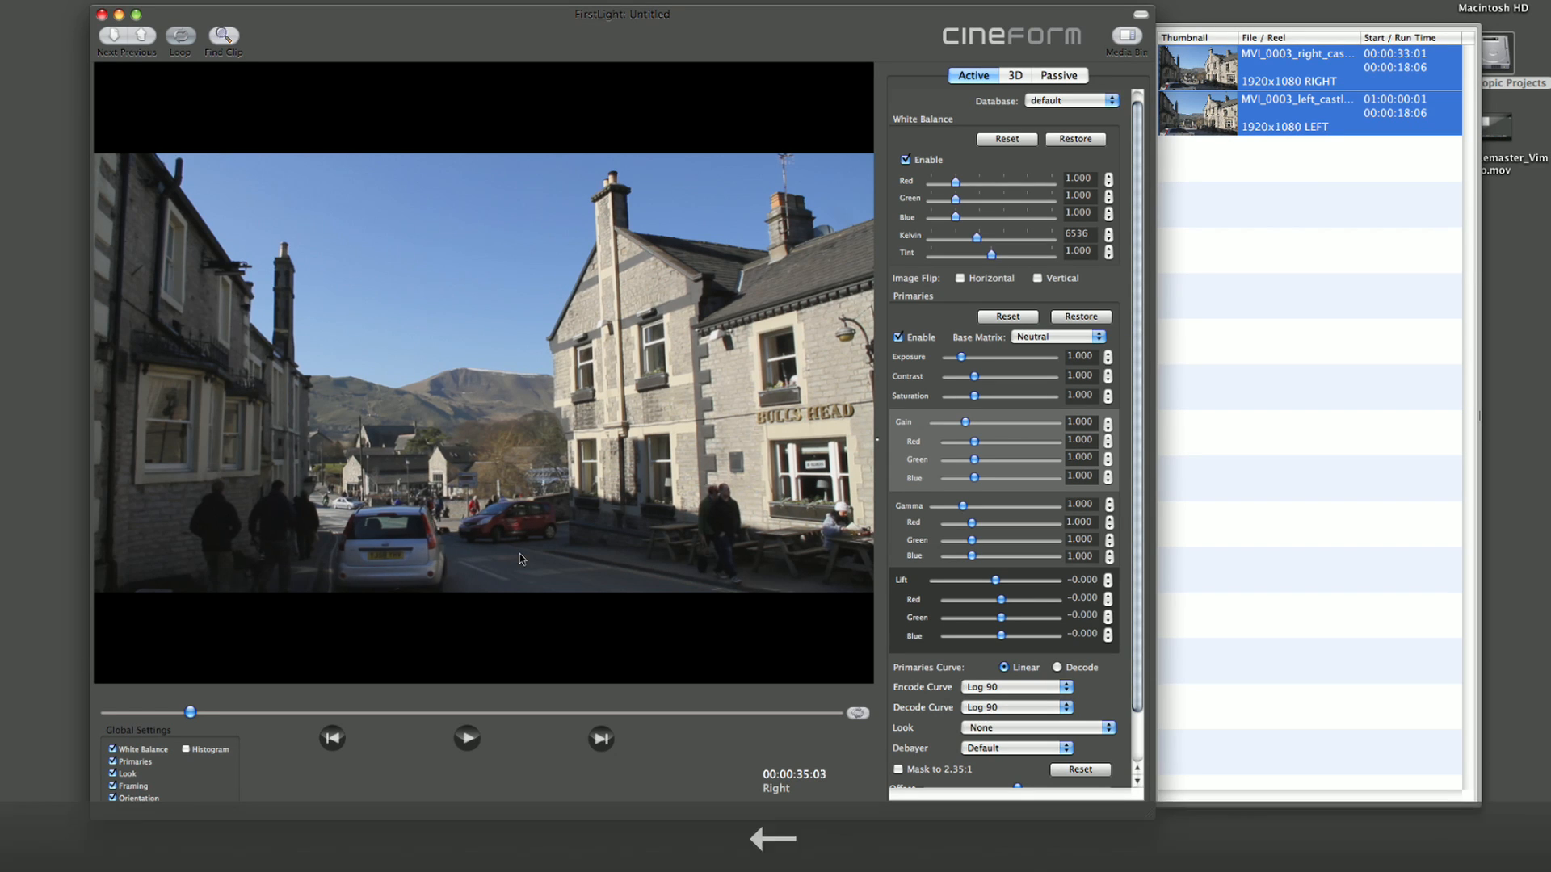
{"action": "key", "text": "Left"}
{"action": "key", "text": "Left"}
{"action": "key", "text": "Left"}
{"action": "key", "text": "Left"}
{"action": "key", "text": "Left"}
{"action": "key", "text": "Left"}
{"action": "key", "text": "Left"}
{"action": "key", "text": "Left"}
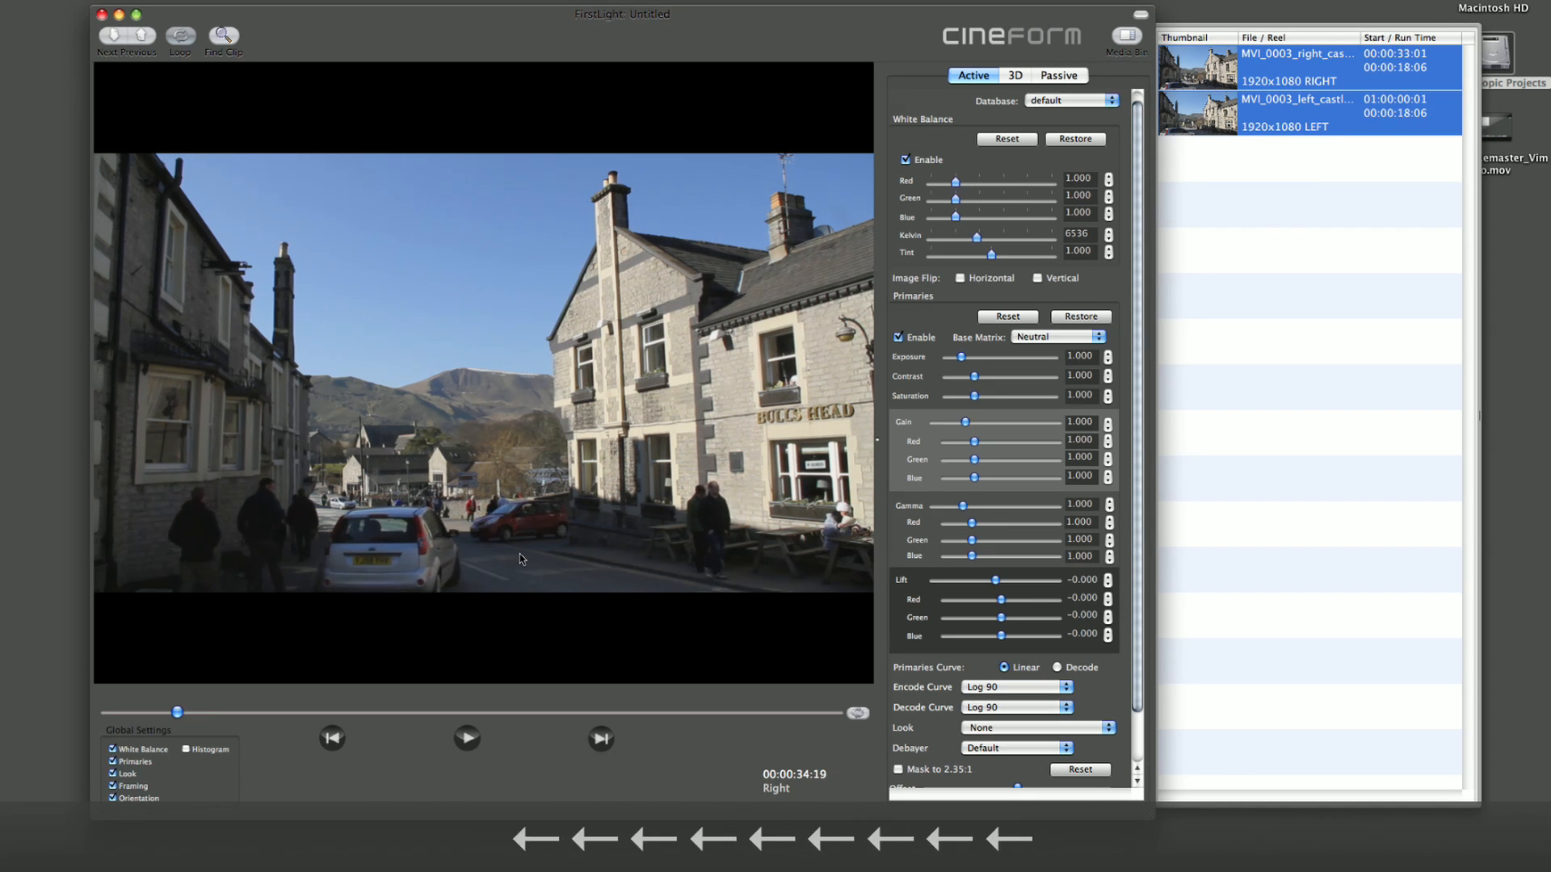
{"action": "key", "text": "Left"}
{"action": "key", "text": "Right"}
{"action": "key", "text": "Right"}
{"action": "key", "text": "Right"}
{"action": "key", "text": "Left"}
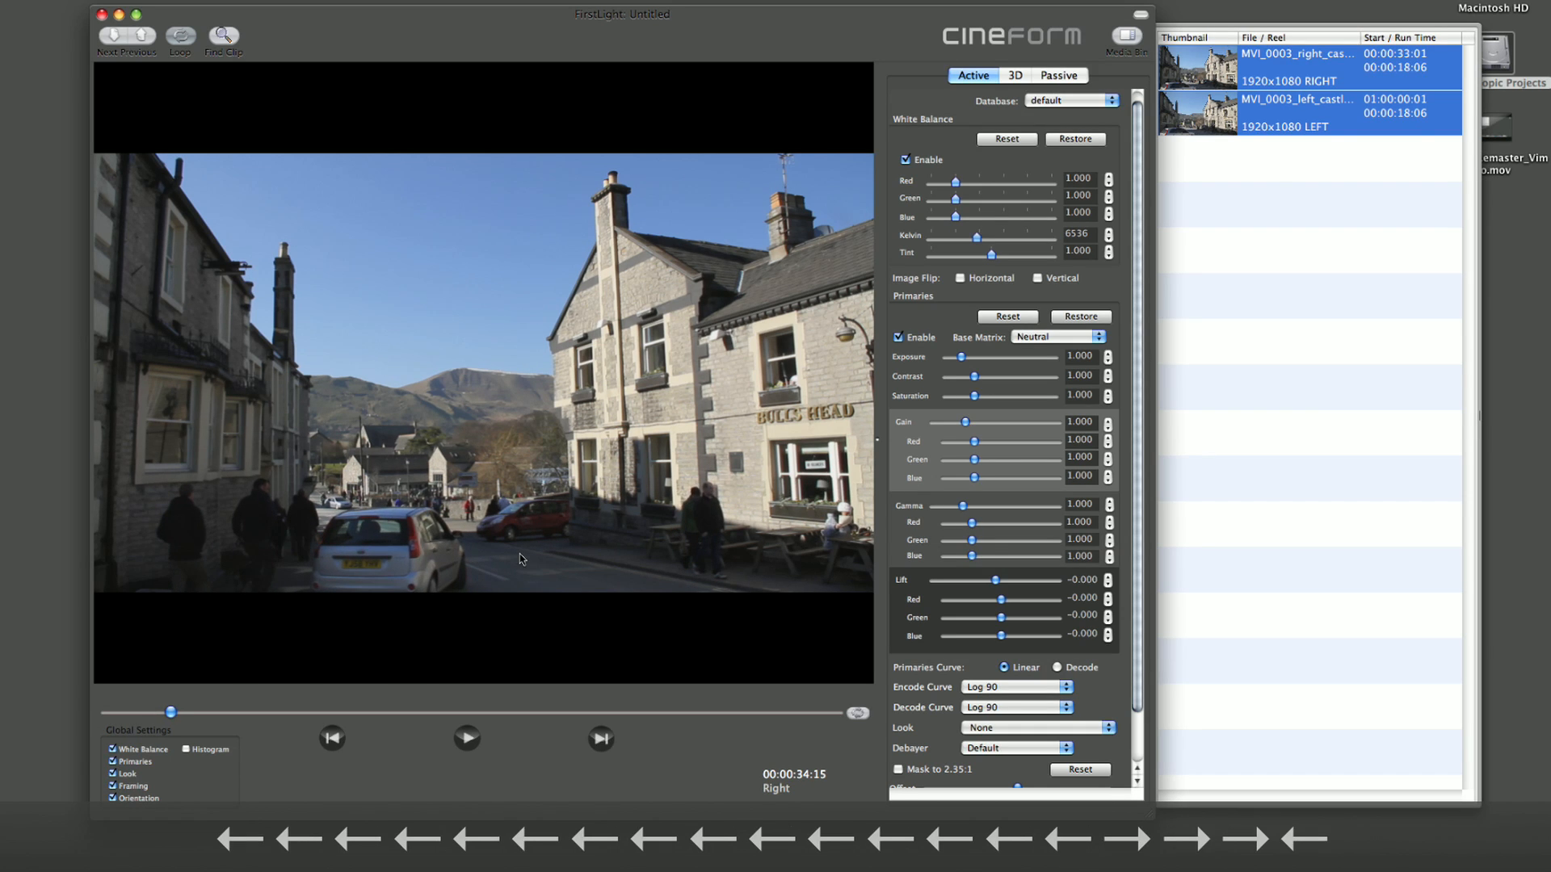
- Alternate between the adjacent right-eye frames 00:00:34:15 and 00:00:34:16 to examine the movement from one frame to the other
{"action": "key", "text": "Right"}
{"action": "key", "text": "Left"}
{"action": "key", "text": "Right"}
{"action": "key", "text": "Left"}
{"action": "key", "text": "Right"}
{"action": "key", "text": "Left"}
{"action": "key", "text": "Right"}
{"action": "key", "text": "Left"}
{"action": "key", "text": "Right"}
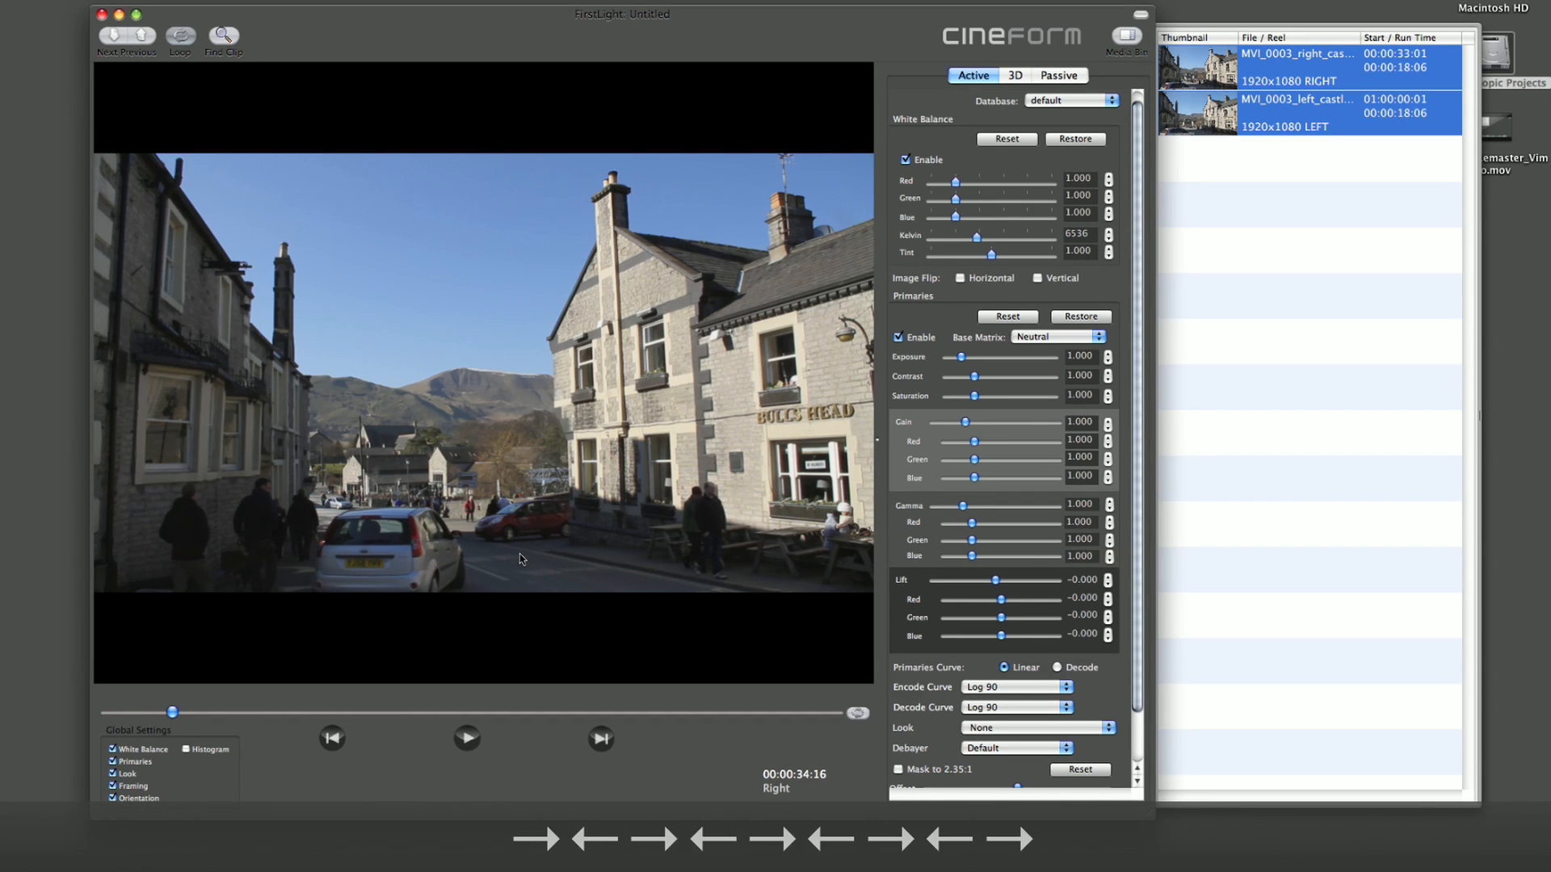
{"action": "key", "text": "Left"}
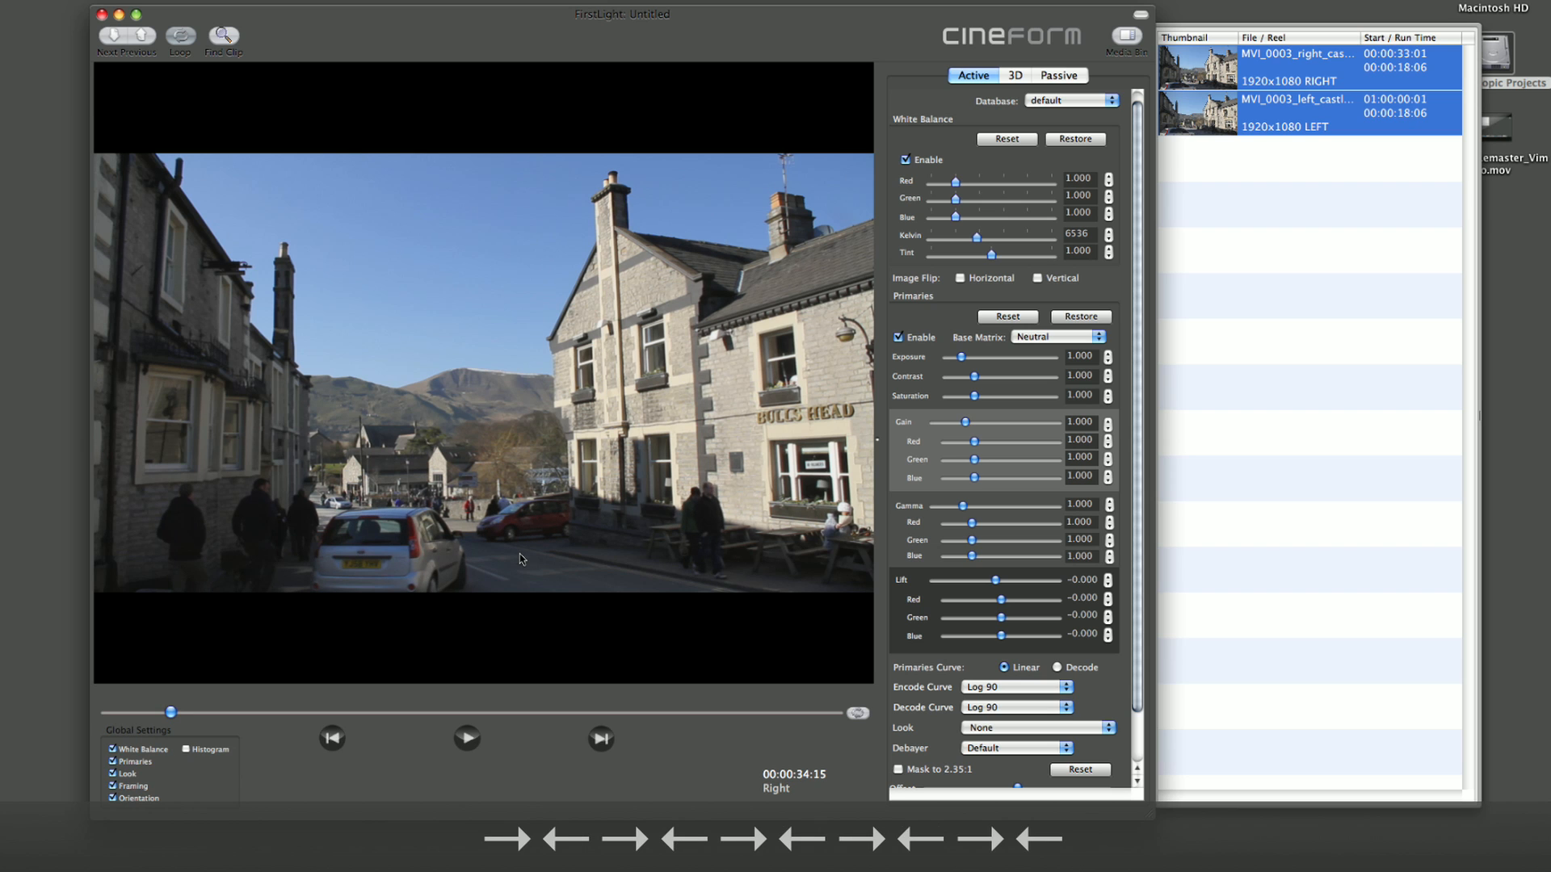
- Switch repeatedly between the right-eye frame 00:00:34:15 and the left-eye frame 01:00:01:15 to compare the positions of cars and pedestrians
{"action": "key", "text": "Up"}
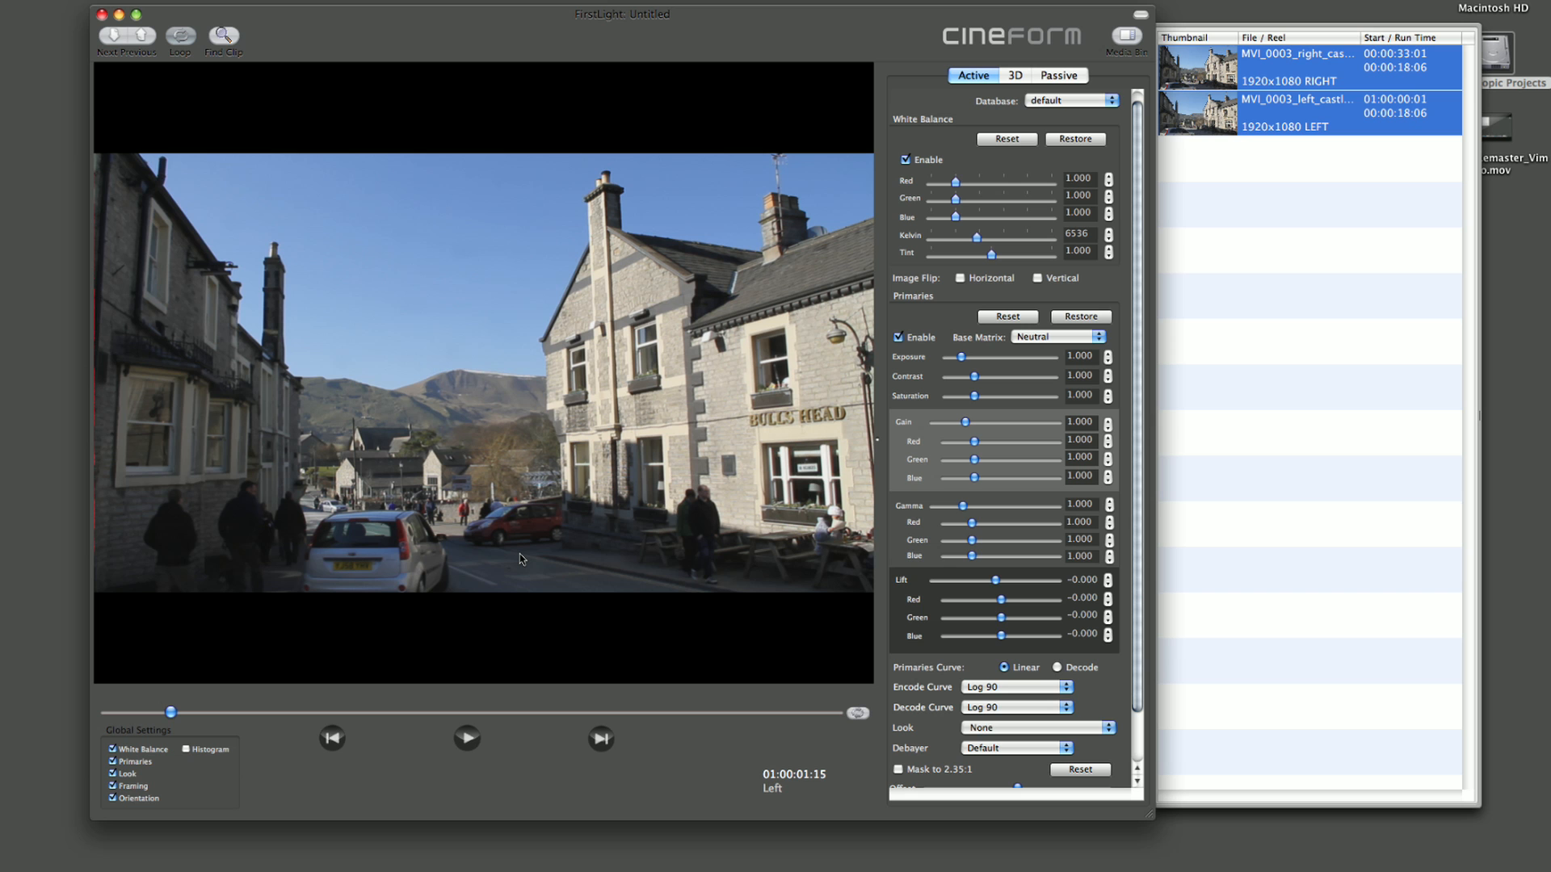
{"action": "key", "text": "Up"}
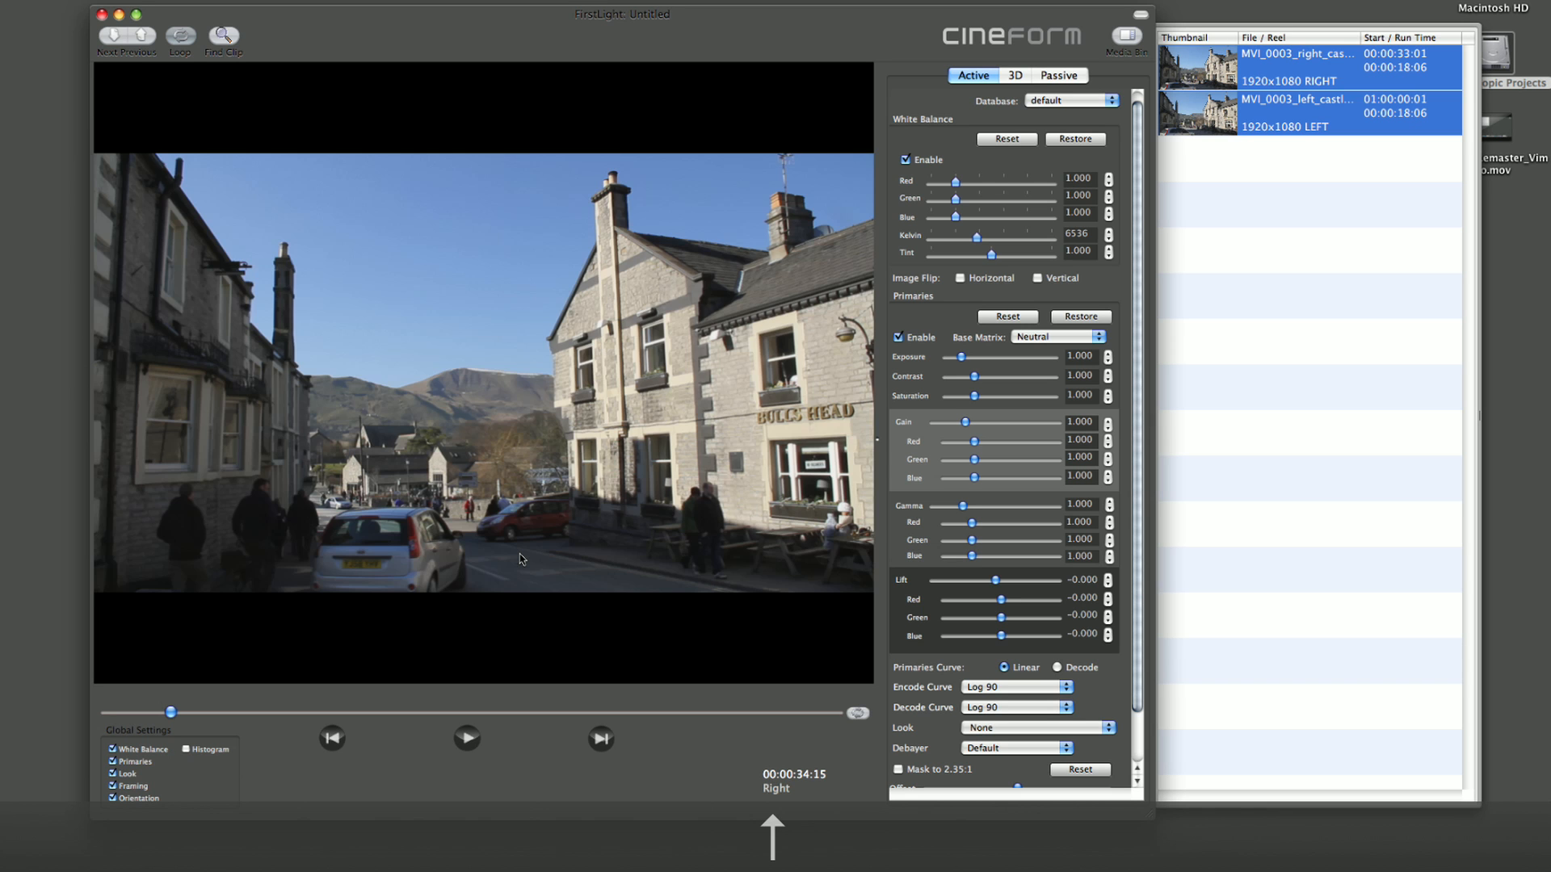
{"action": "key", "text": "Up"}
{"action": "key", "text": "Up"}
{"action": "key", "text": "Up"}
{"action": "key", "text": "Up"}
{"action": "key", "text": "Up"}
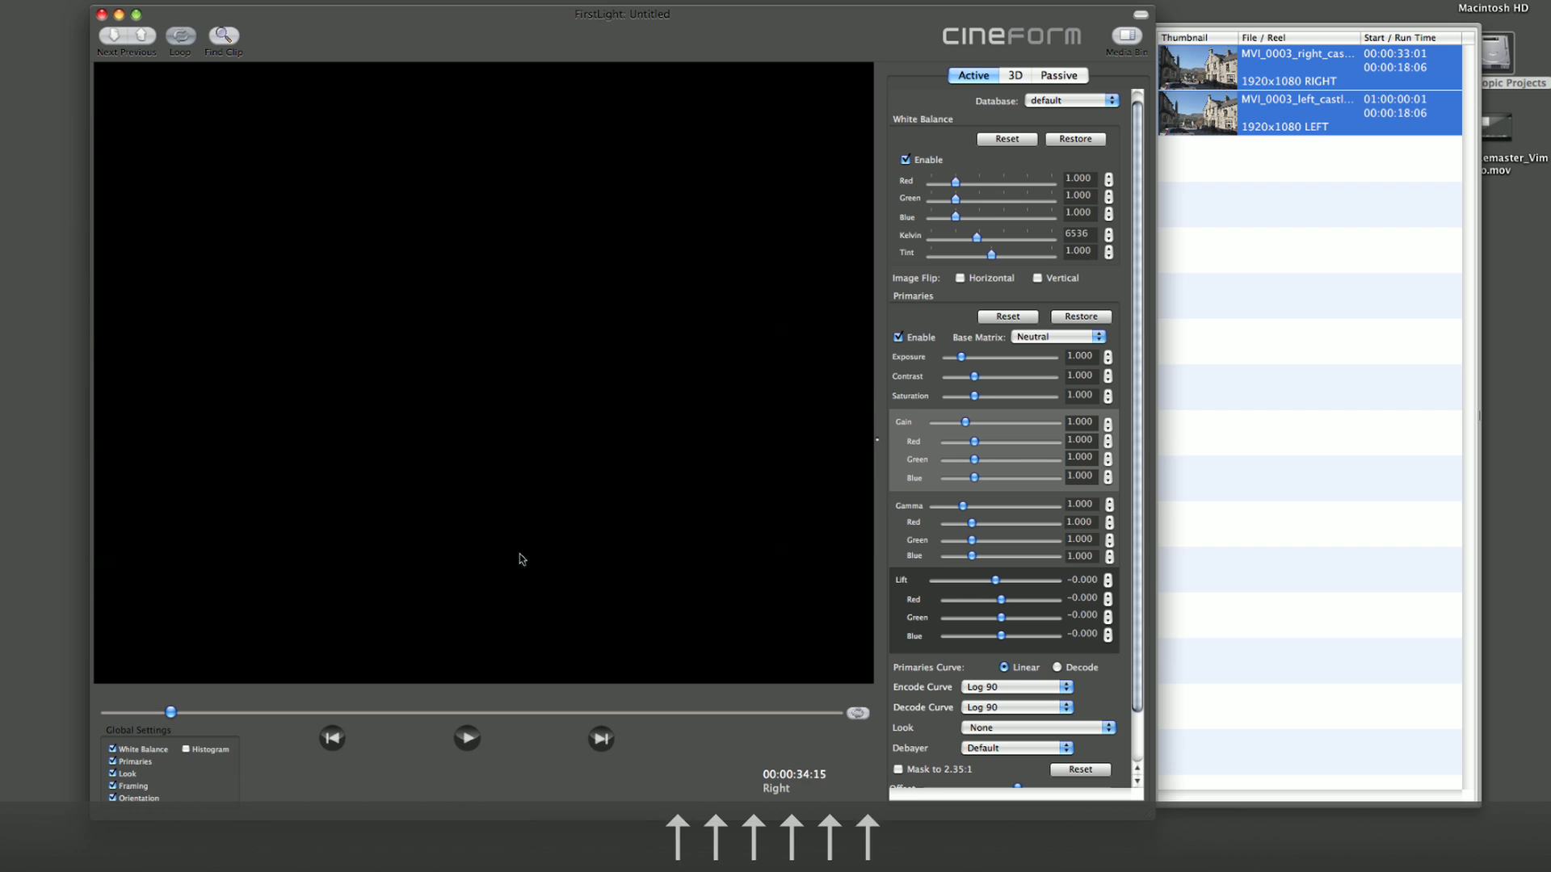
{"action": "key", "text": "Up"}
{"action": "key", "text": "Up"}
{"action": "key", "text": "Up"}
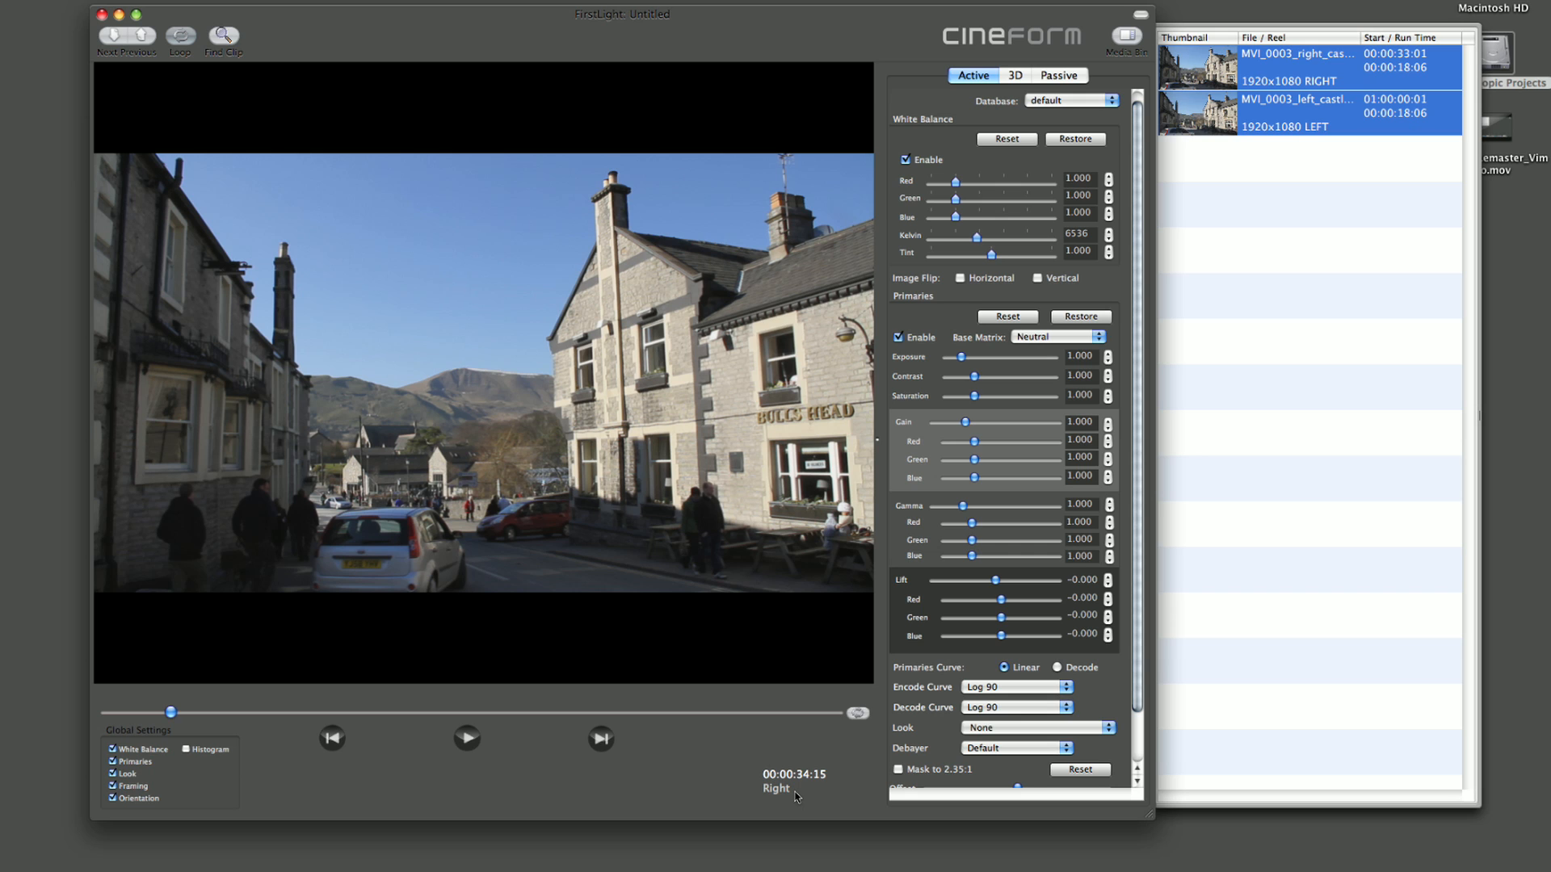
- Step the right-eye footage back one frame to 00:00:34:14 and compare it repeatedly with the left-eye frame 01:00:01:15
{"action": "key", "text": "Left"}
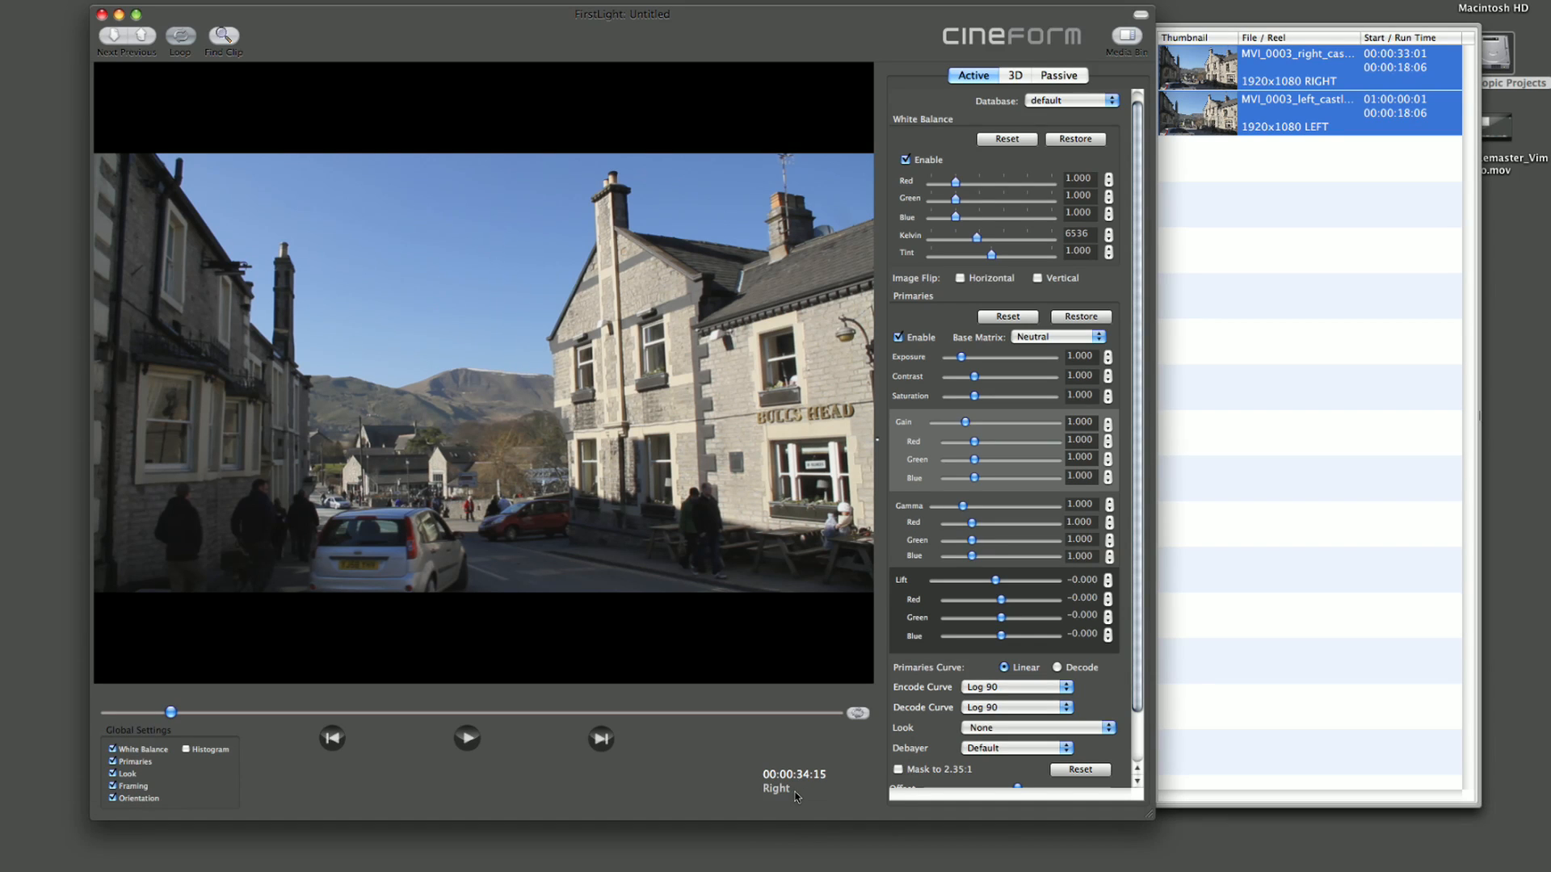
{"action": "key", "text": "Up"}
{"action": "key", "text": "Up"}
{"action": "key", "text": "Up"}
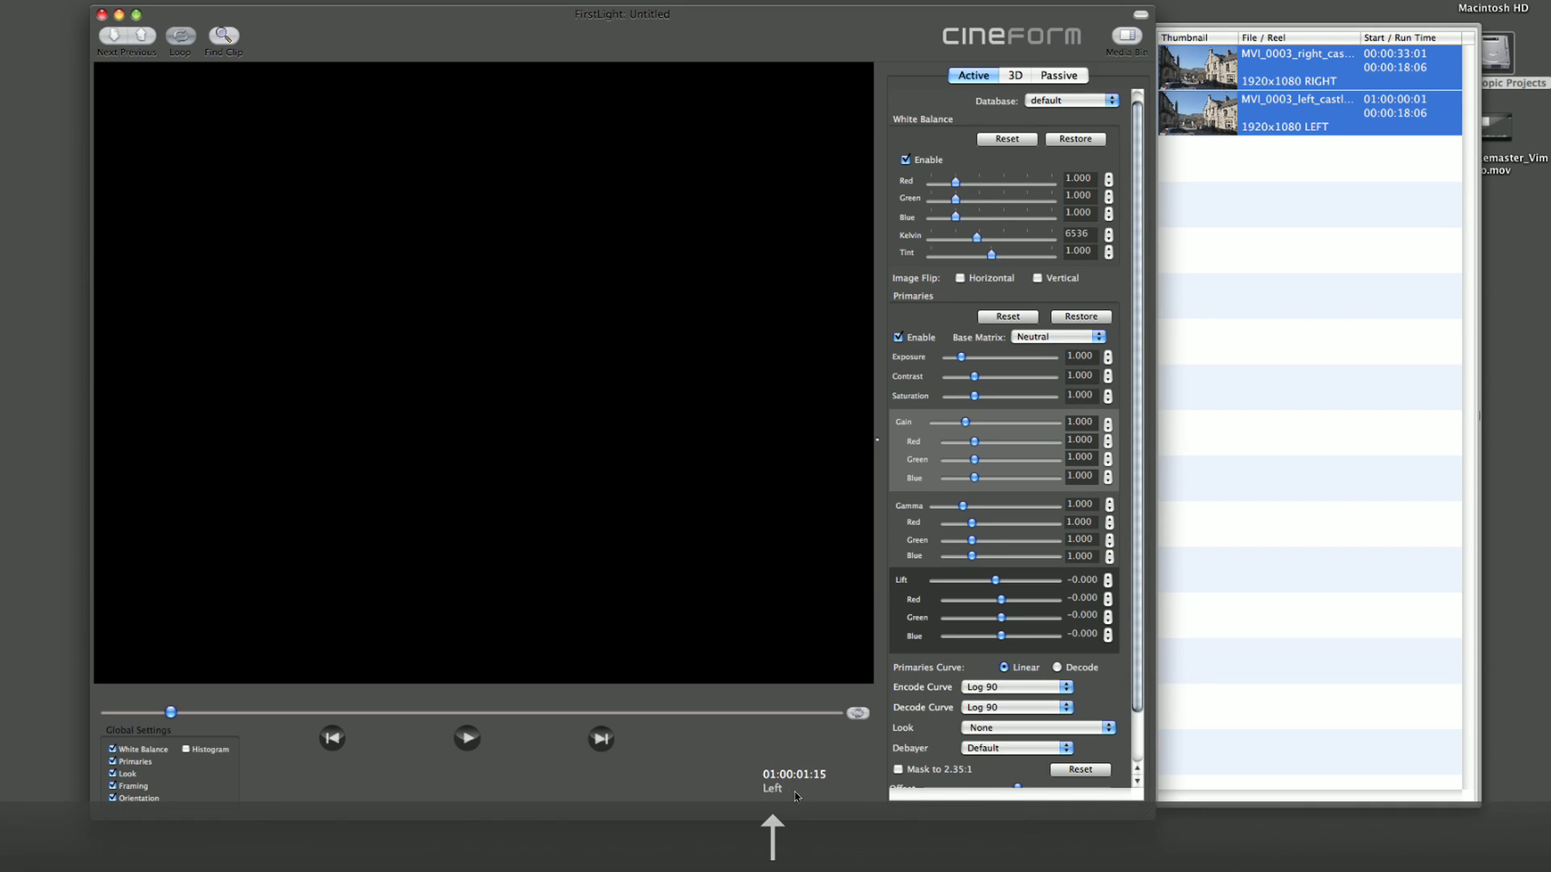
{"action": "key", "text": "Up"}
{"action": "key", "text": "Up"}
{"action": "key", "text": "Up"}
{"action": "key", "text": "Up"}
{"action": "key", "text": "Up"}
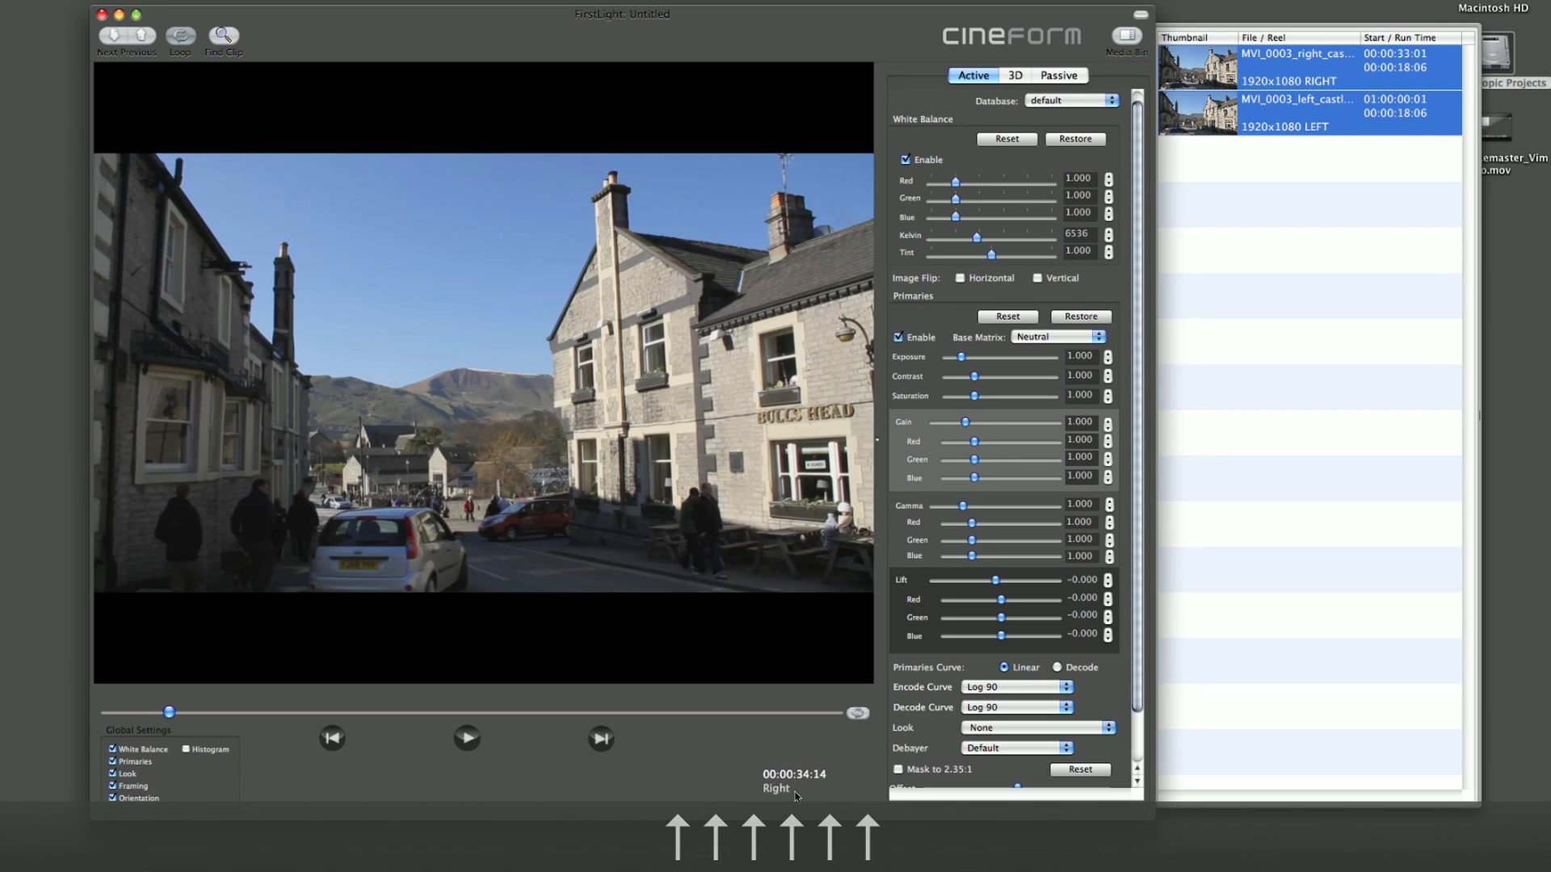
{"action": "key", "text": "Up"}
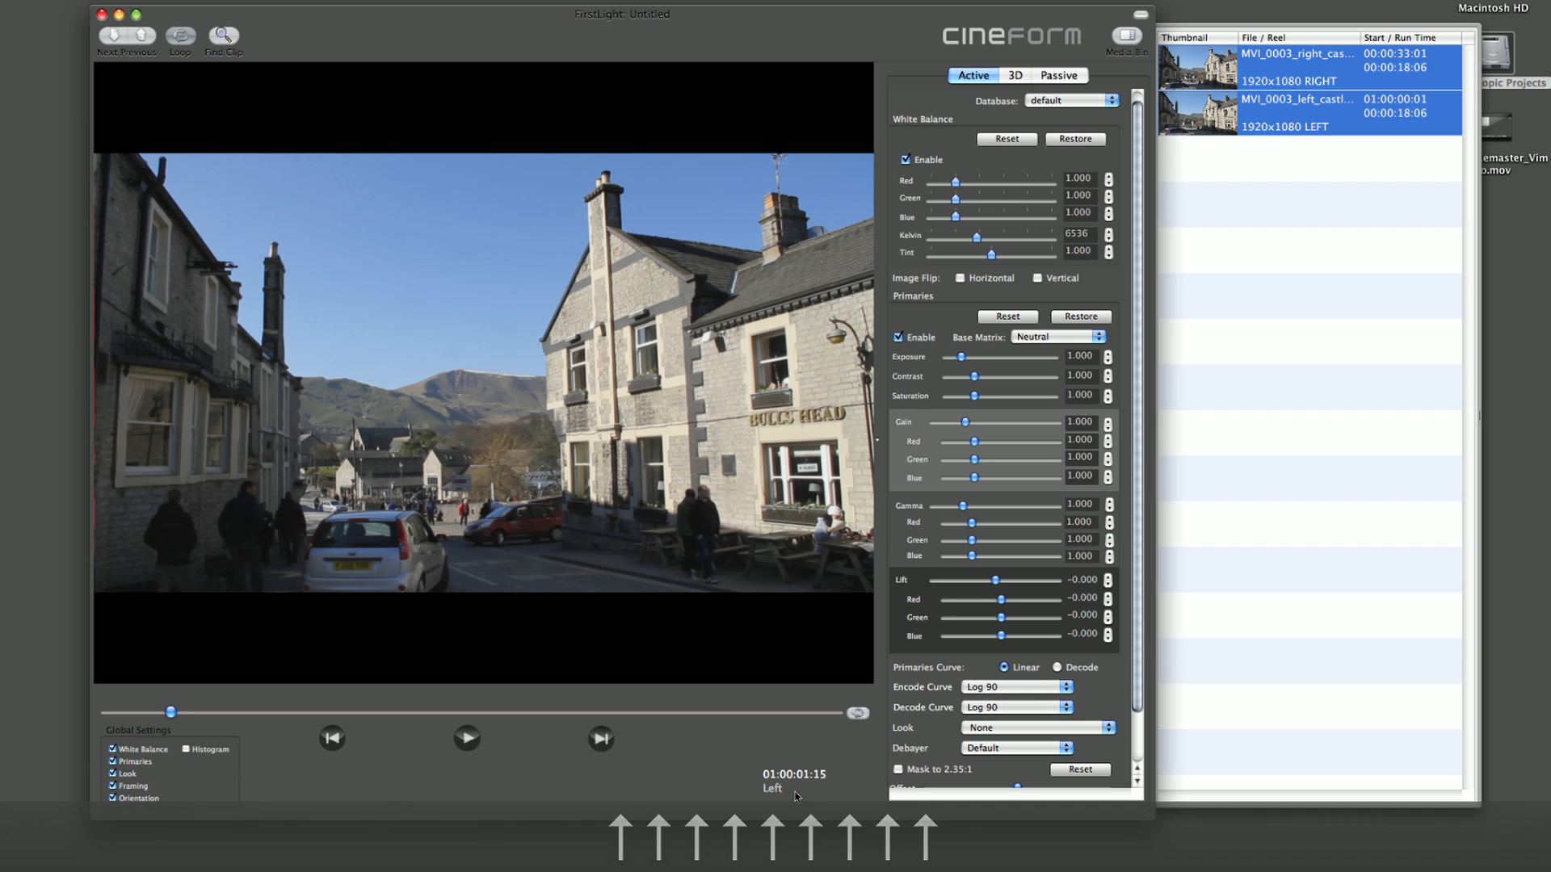
{"action": "key", "text": "Up"}
- Step the right-eye footage back two frames to 00:00:34:12 and switch the viewer to the left-eye clip
{"action": "key", "text": "Left"}
{"action": "key", "text": "Left"}
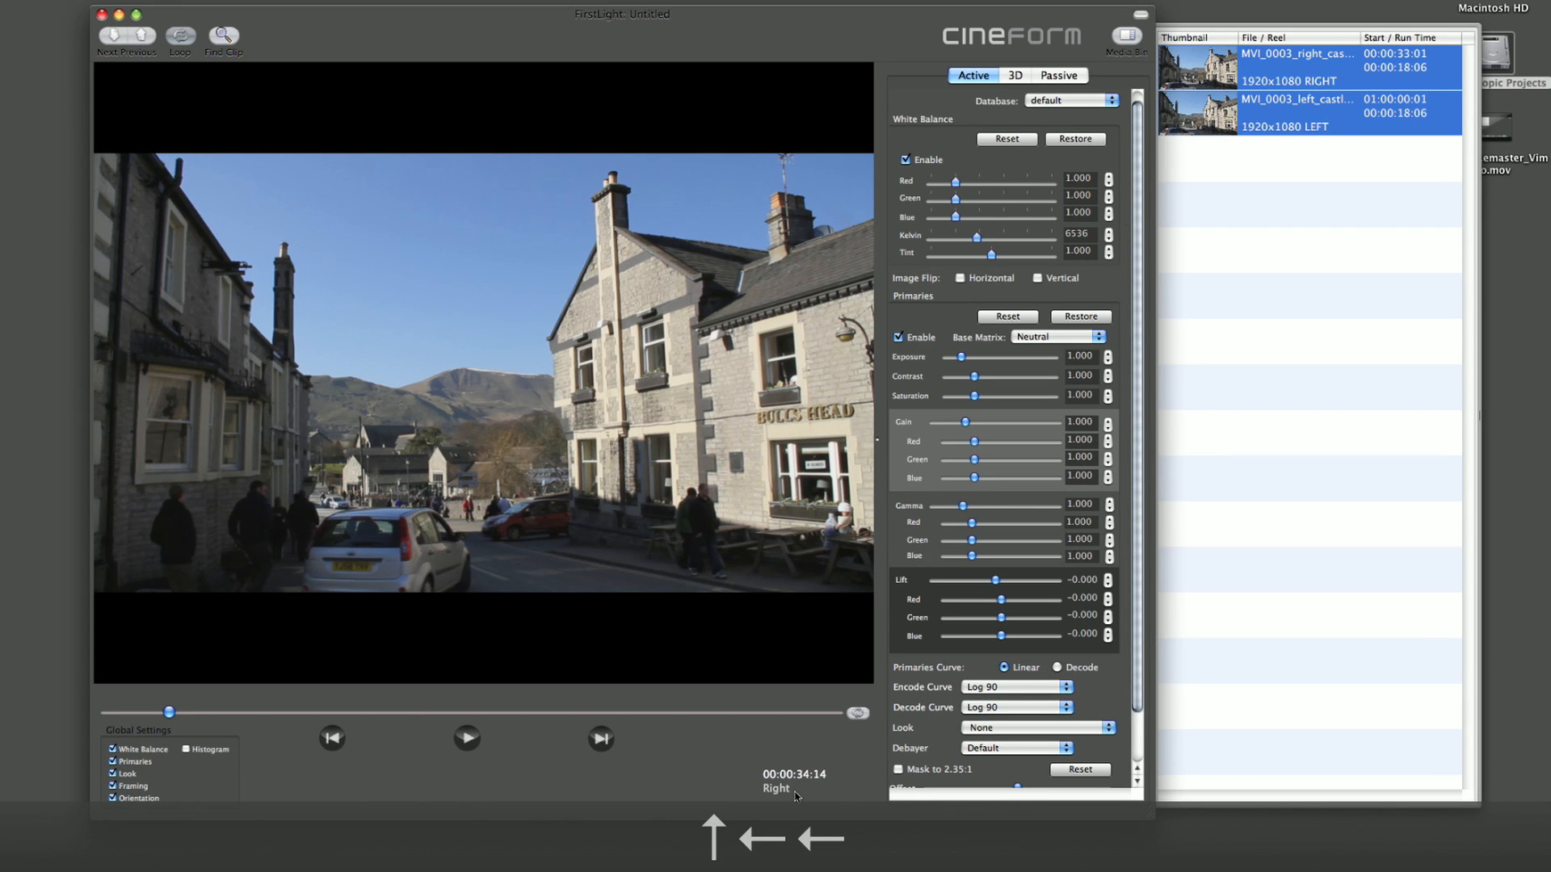
{"action": "key", "text": "Up"}
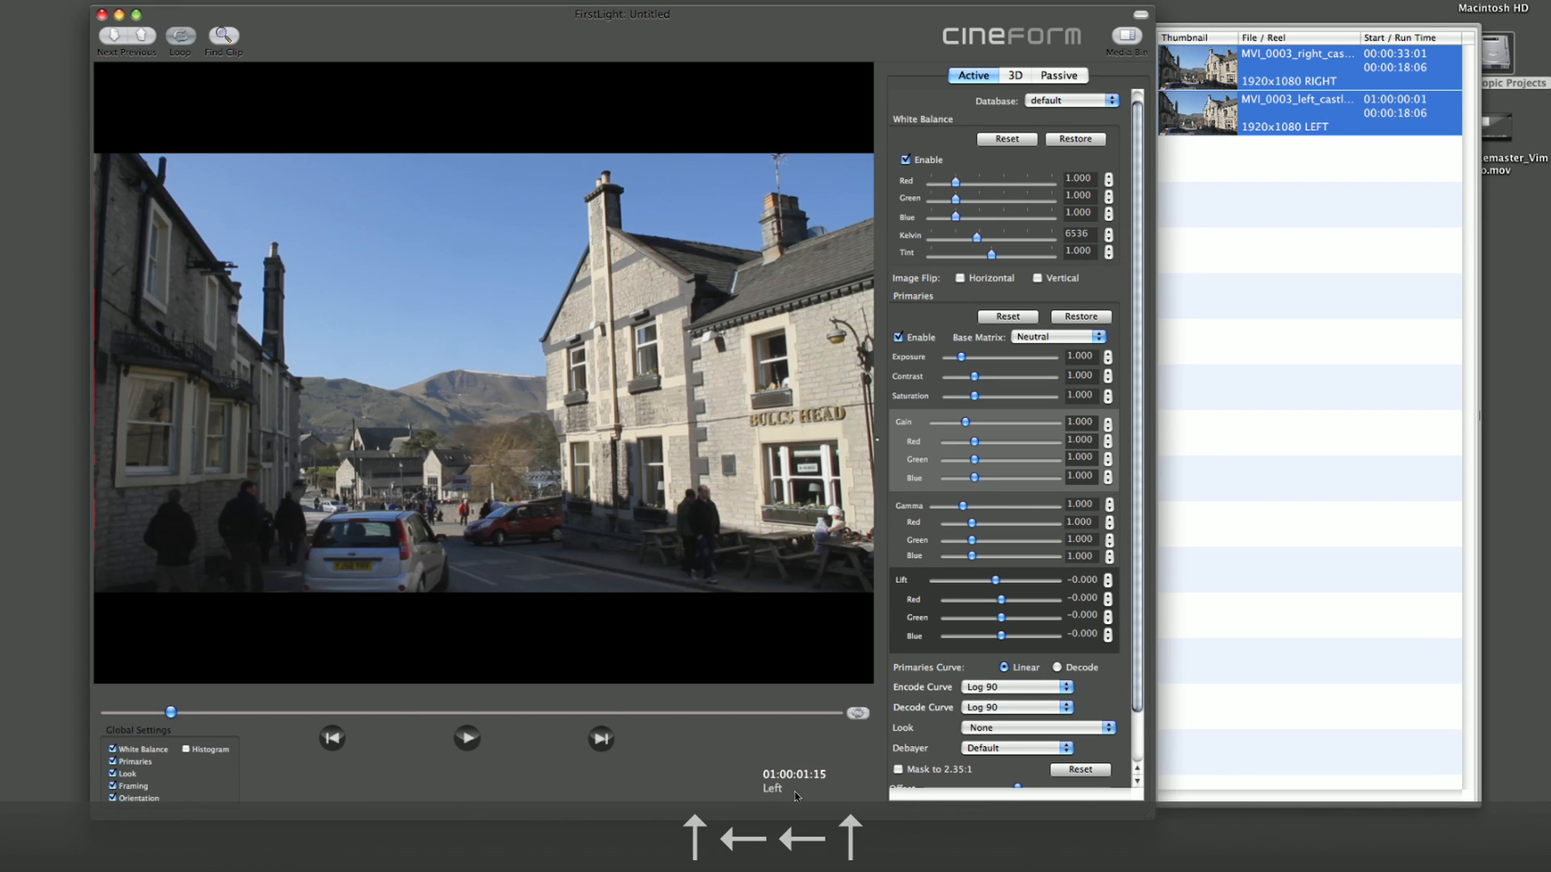
- Step the left-eye footage back and forth around 01:00:01:15, leaving it a few frames earlier to approach the right-eye frame
{"action": "key", "text": "Left"}
{"action": "key", "text": "Left"}
{"action": "key", "text": "Left"}
{"action": "key", "text": "Right"}
{"action": "key", "text": "Right"}
{"action": "key", "text": "Right"}
{"action": "key", "text": "Right"}
{"action": "key", "text": "Right"}
{"action": "key", "text": "Left"}
{"action": "key", "text": "Left"}
{"action": "key", "text": "Left"}
{"action": "key", "text": "Left"}
{"action": "key", "text": "Left"}
{"action": "key", "text": "Left"}
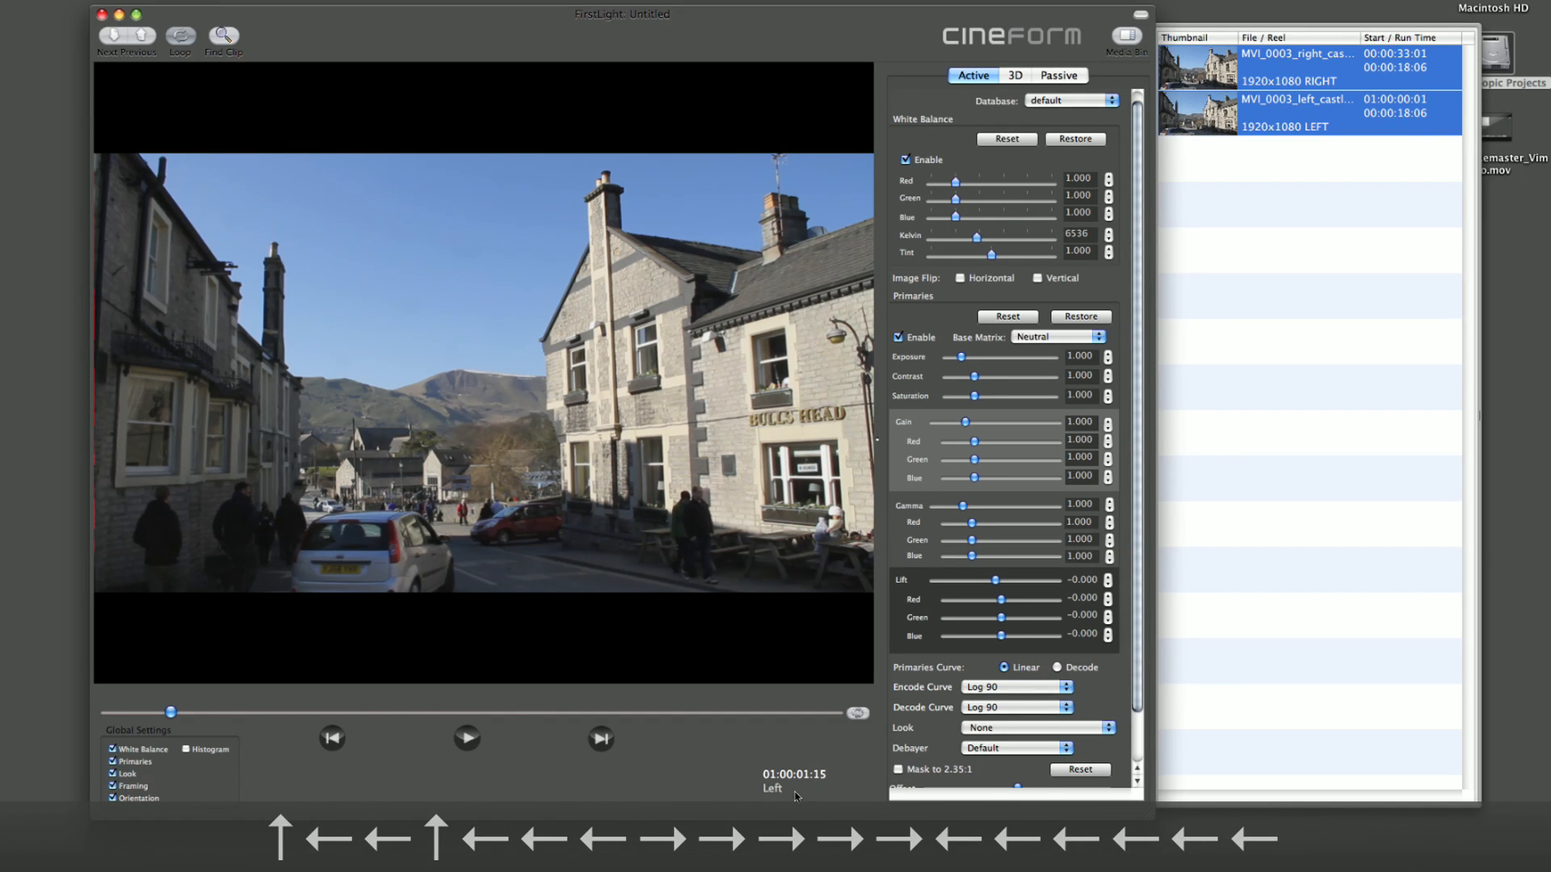
{"action": "key", "text": "Left"}
- Sync the left-eye clip at 01:00:01:09 with the right-eye frame 00:00:34:12, switching between the eyes to compare the match
{"action": "key", "text": "Up"}
{"action": "key", "text": "Up"}
{"action": "key", "text": "Up"}
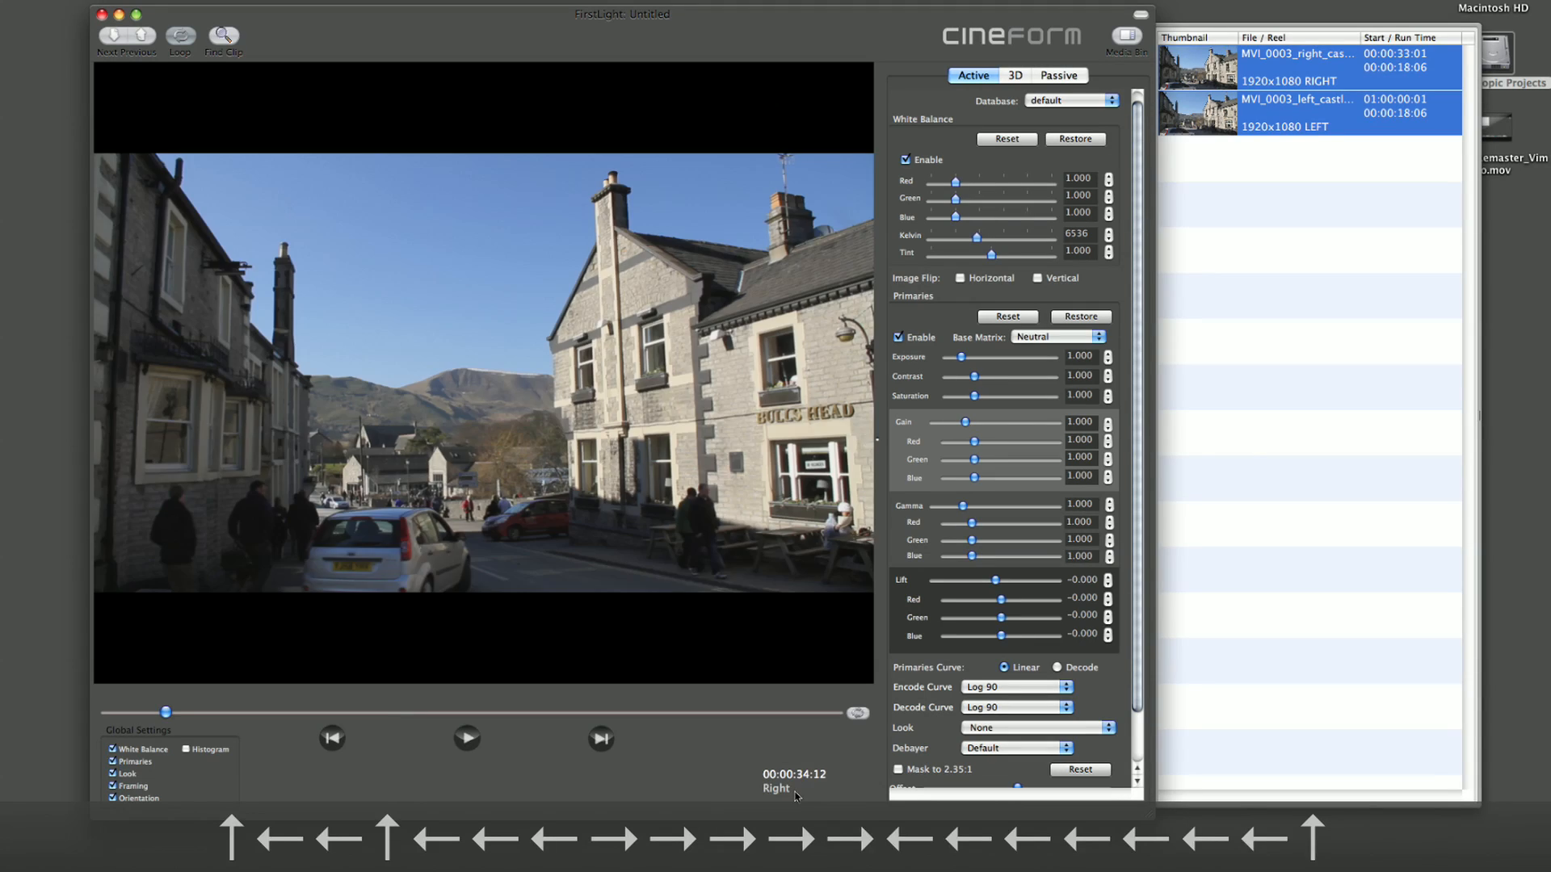
{"action": "key", "text": "Up"}
{"action": "key", "text": "Left"}
{"action": "key", "text": "Up"}
{"action": "key", "text": "Up"}
{"action": "key", "text": "Up"}
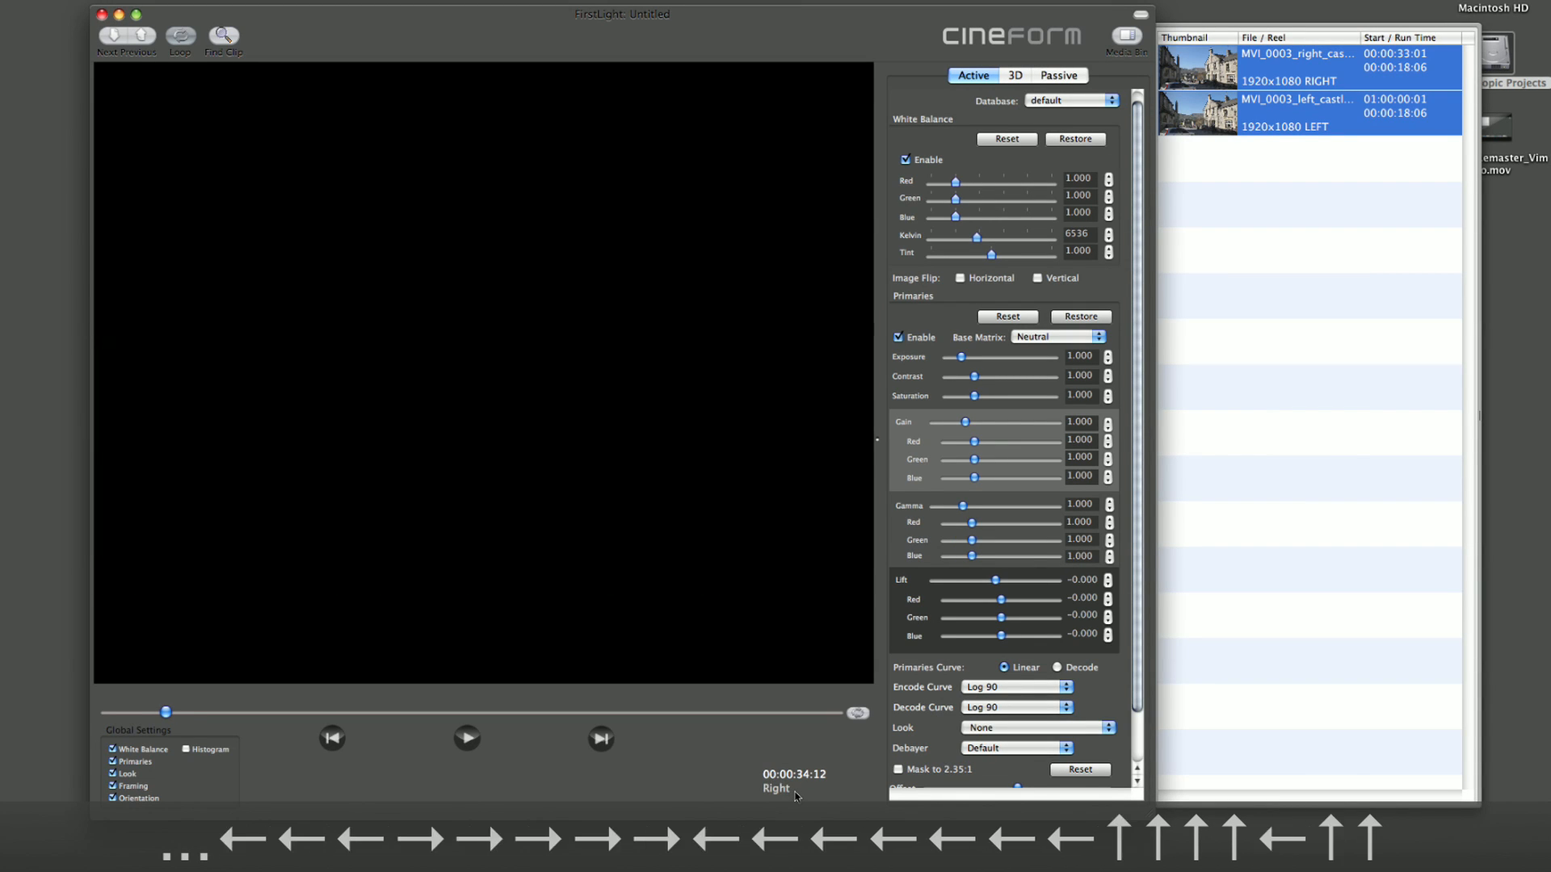
{"action": "key", "text": "Up"}
{"action": "key", "text": "Up"}
{"action": "key", "text": "Up"}
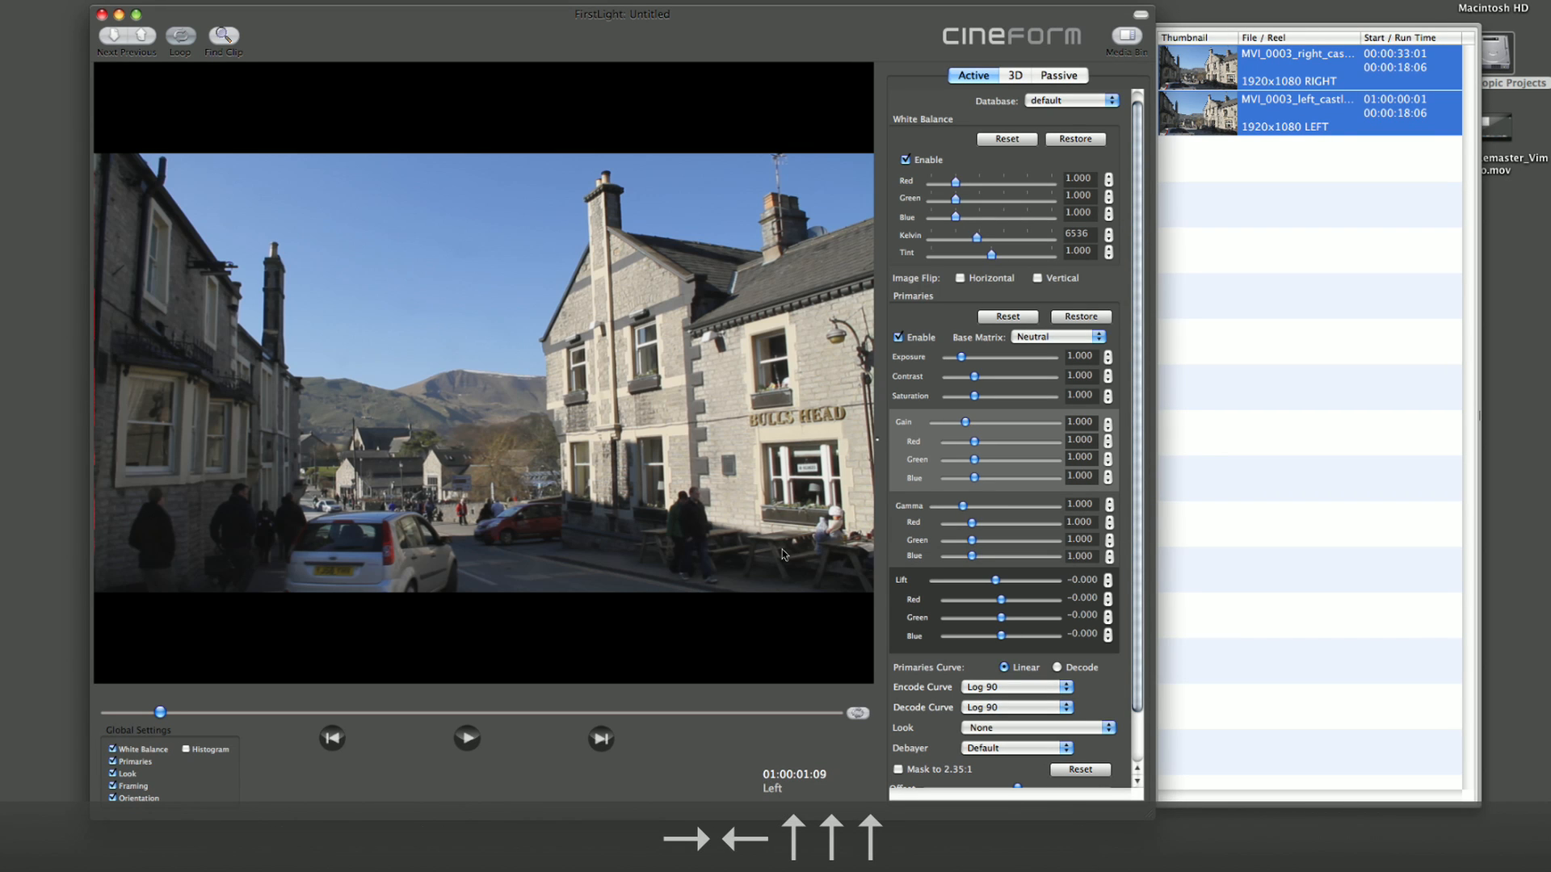
- Export the synced pair as a stereo file named stereo_castleton in the stereo folder, with start time code 01:00:00:01
{"action": "key", "text": "super+e"}
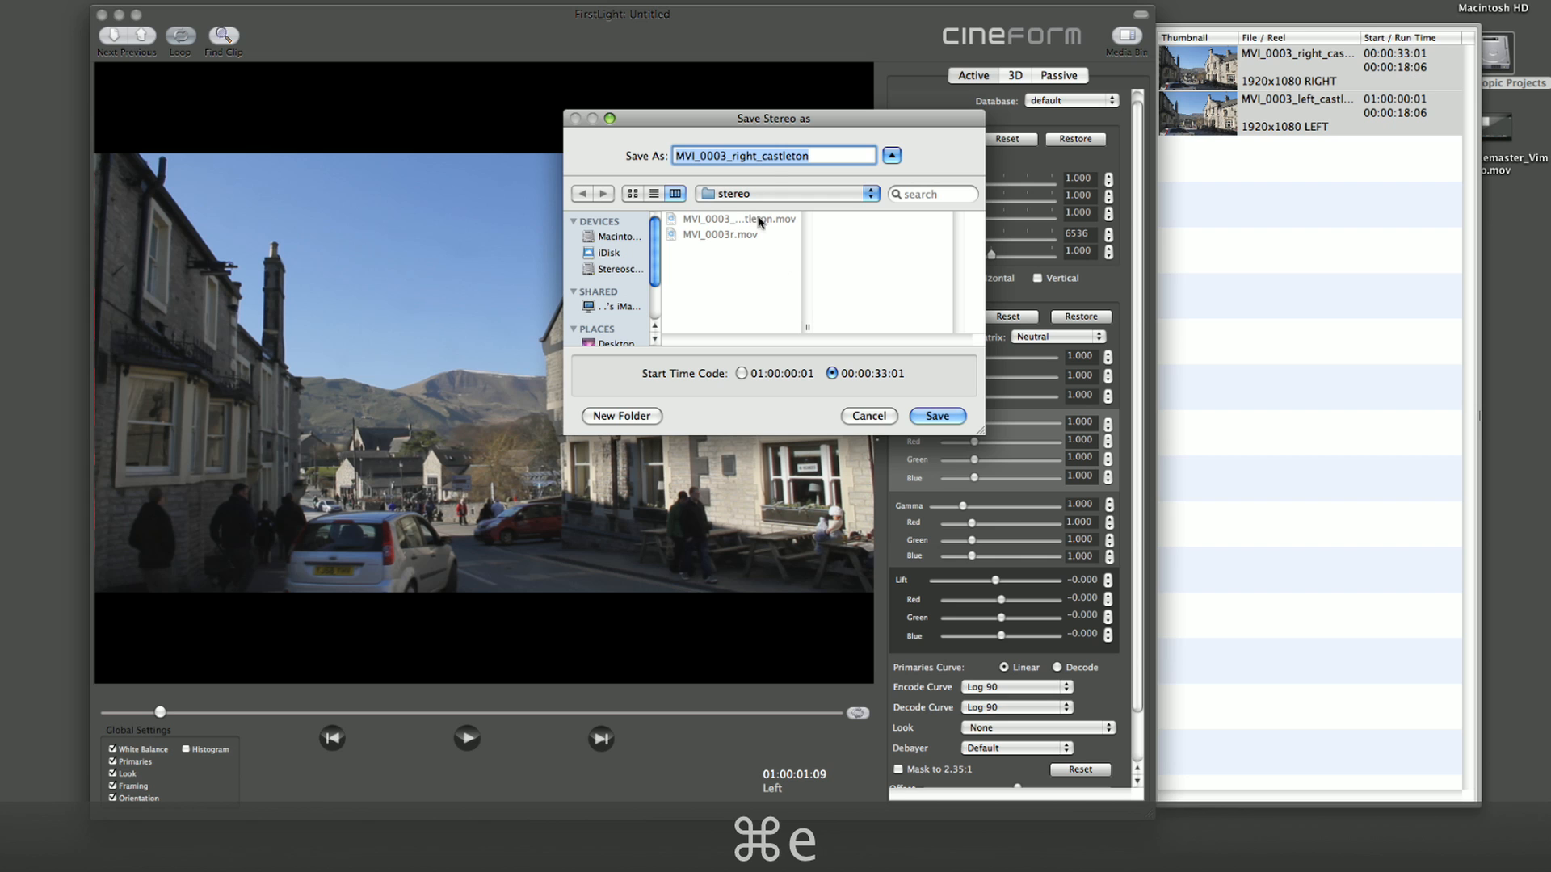
{"action": "left_click", "coordinate": [755, 158]}
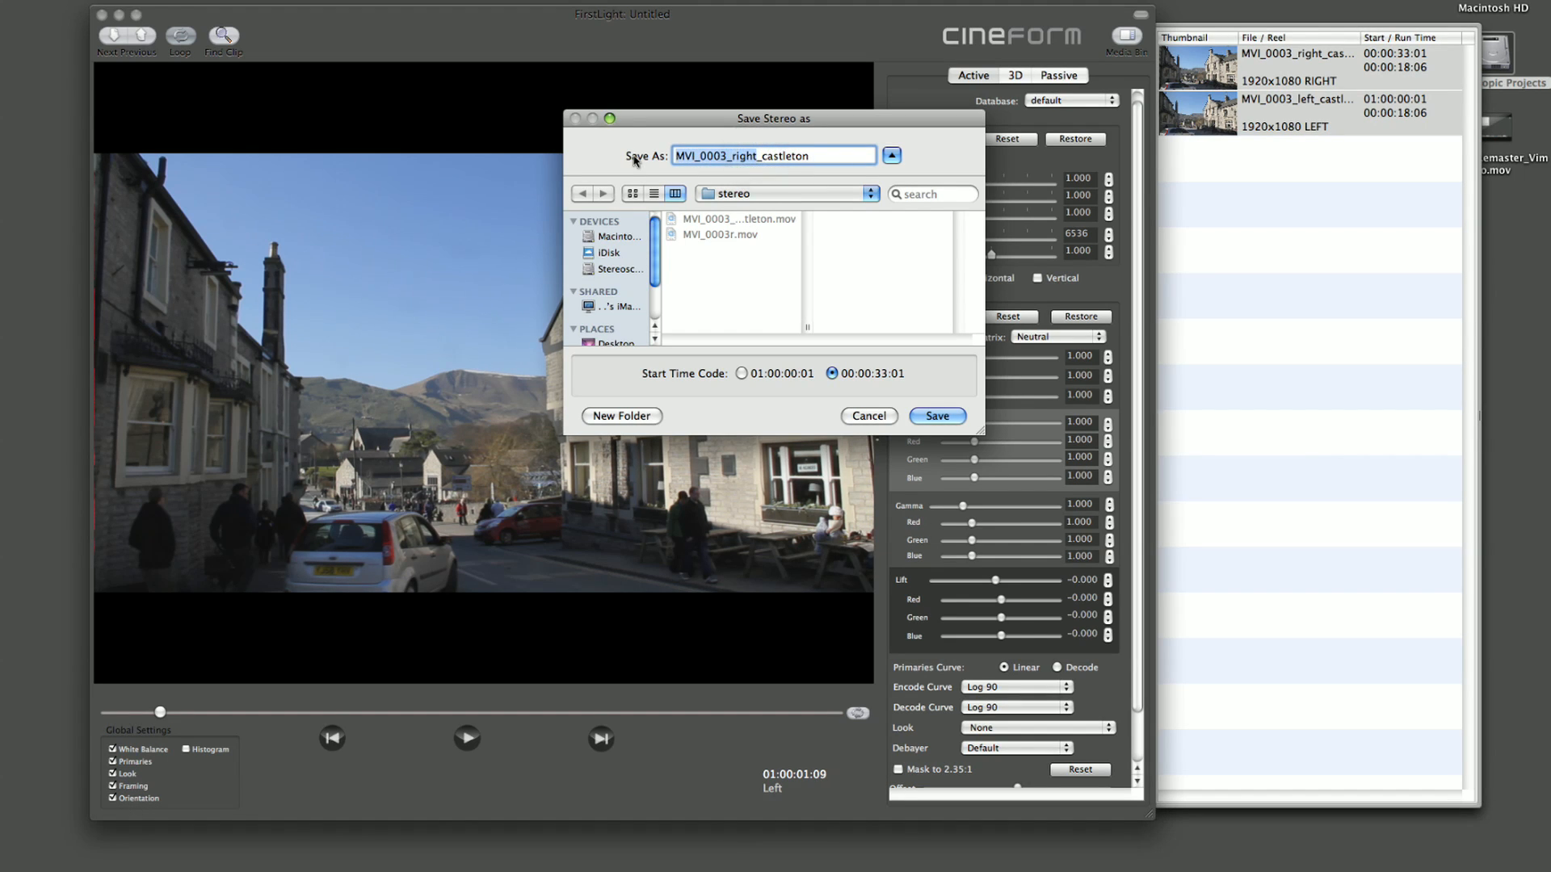
{"action": "type", "text": "stereo"}
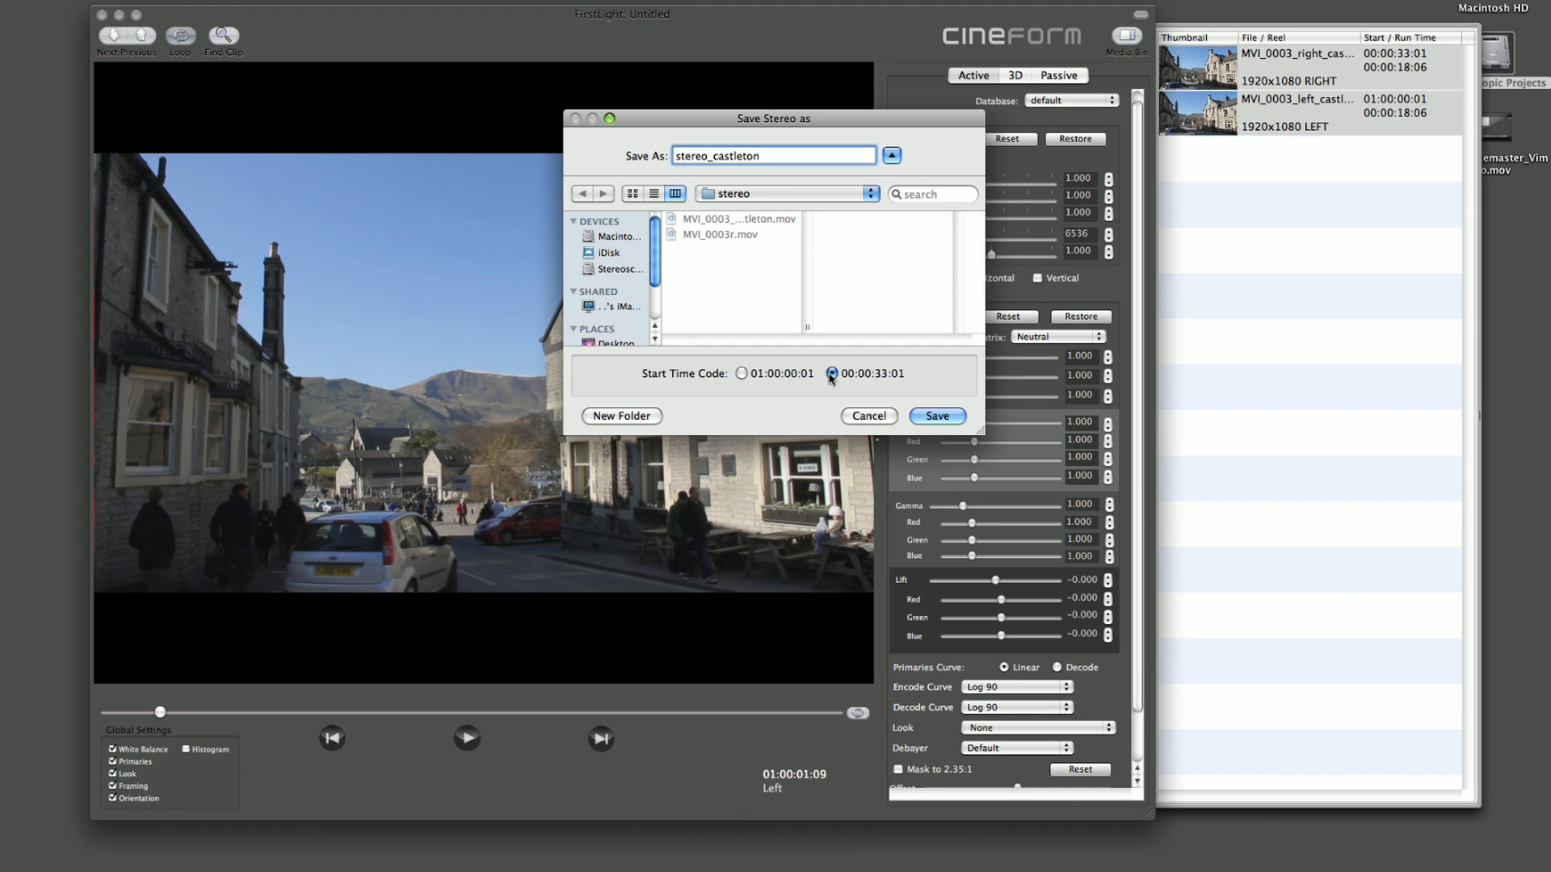
{"action": "left_click", "coordinate": [741, 374]}
{"action": "left_click", "coordinate": [919, 418]}
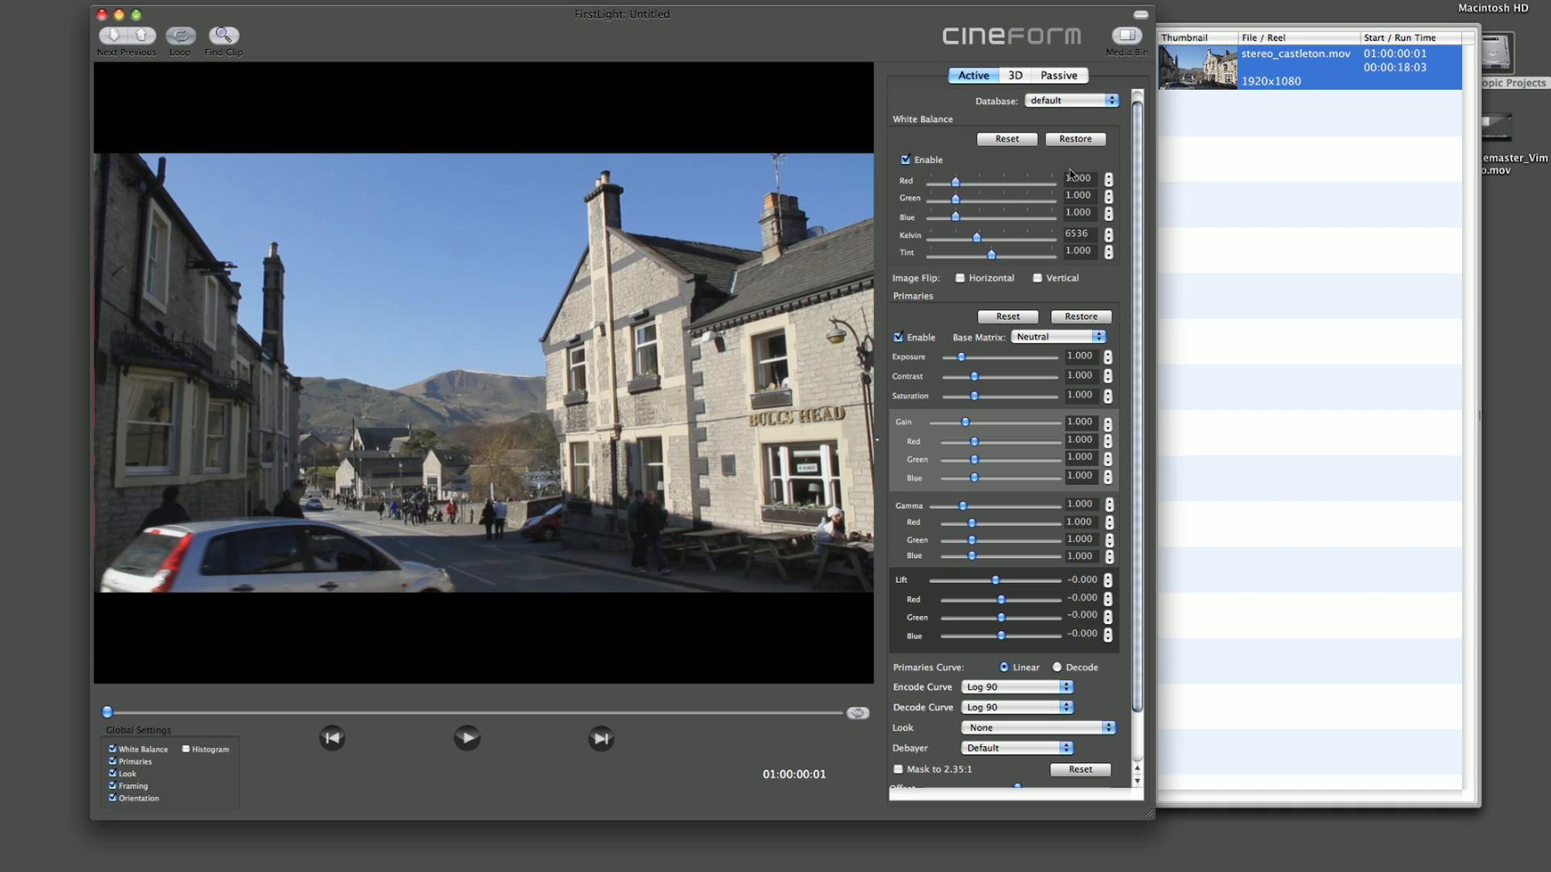
- Play the stereo_castleton.mov clip from its start and pause it at 01:00:05:01
{"action": "key", "text": "space"}
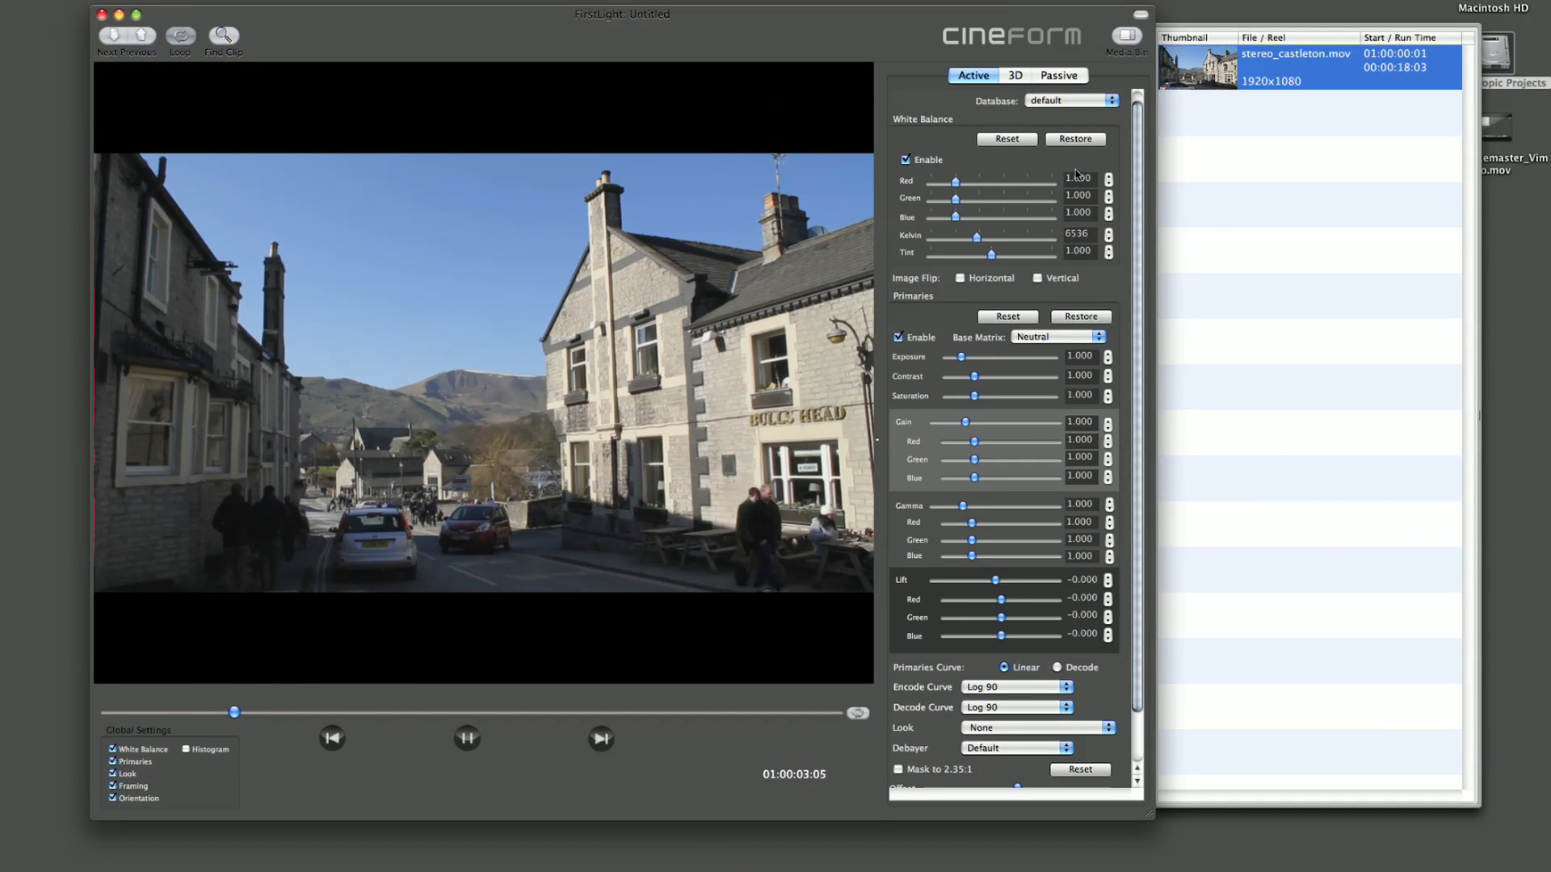
{"action": "key", "text": "space"}
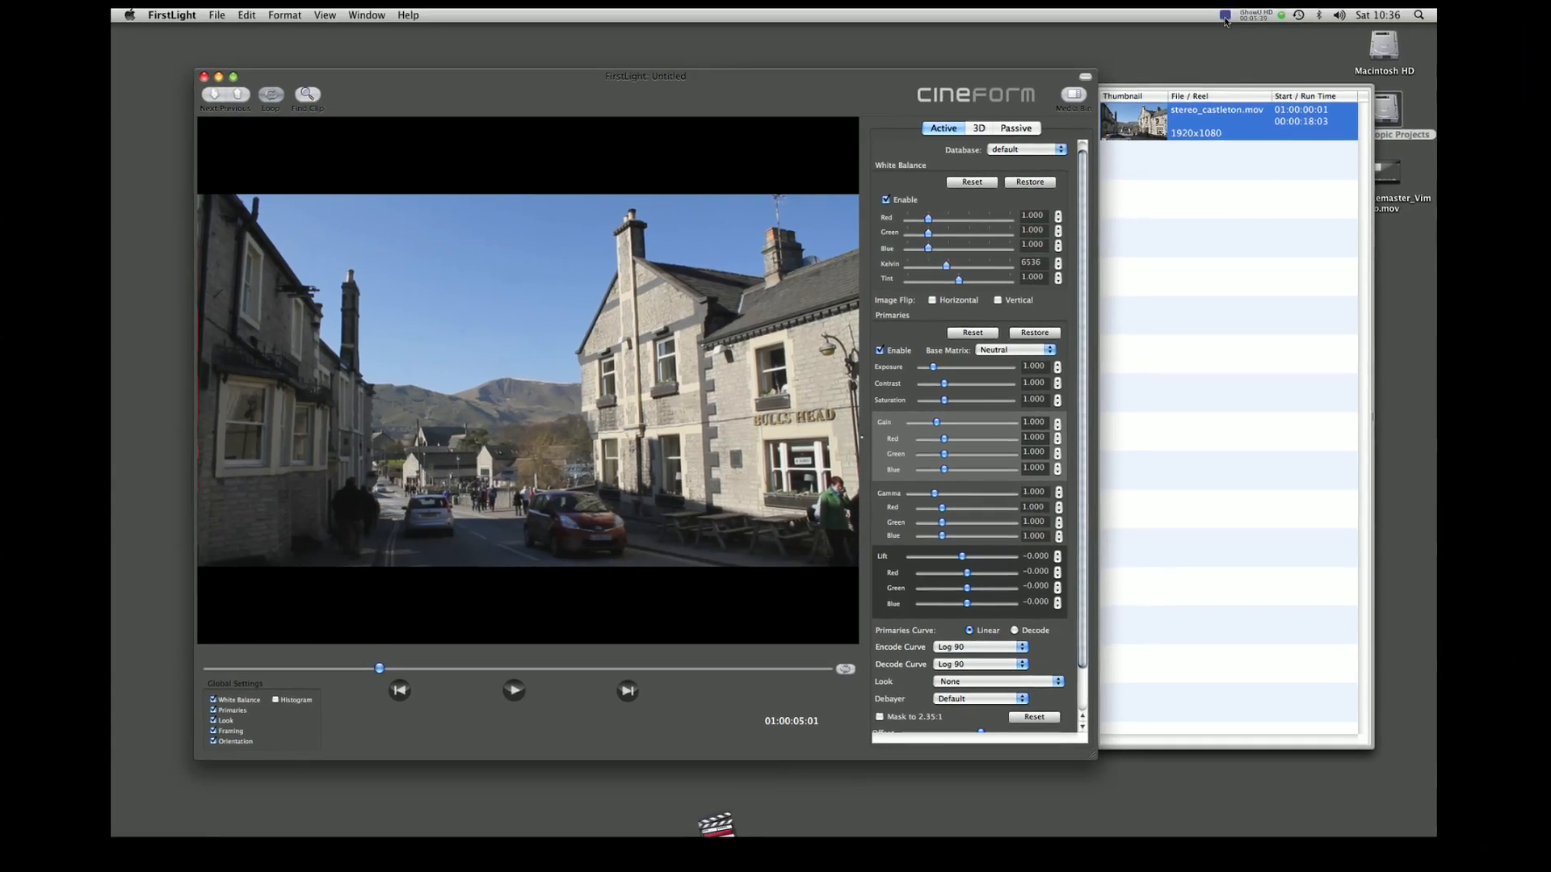
- Choose the 2D display mode for the stereo clip and change the mode to Left to show only the left eye
{"action": "left_click", "coordinate": [1225, 14]}
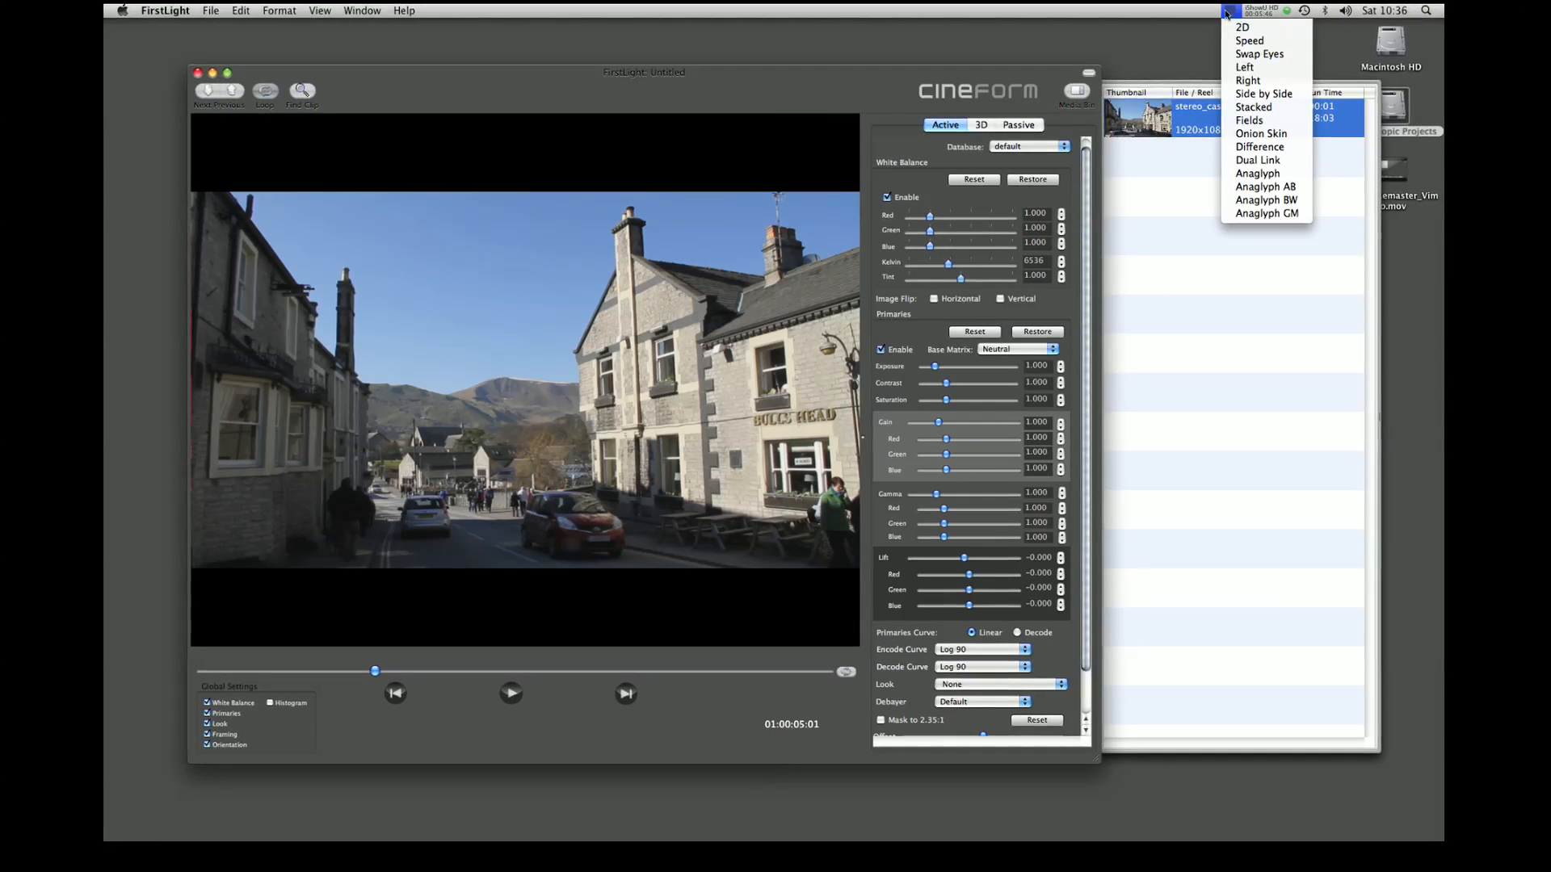
{"action": "left_click", "coordinate": [1241, 29]}
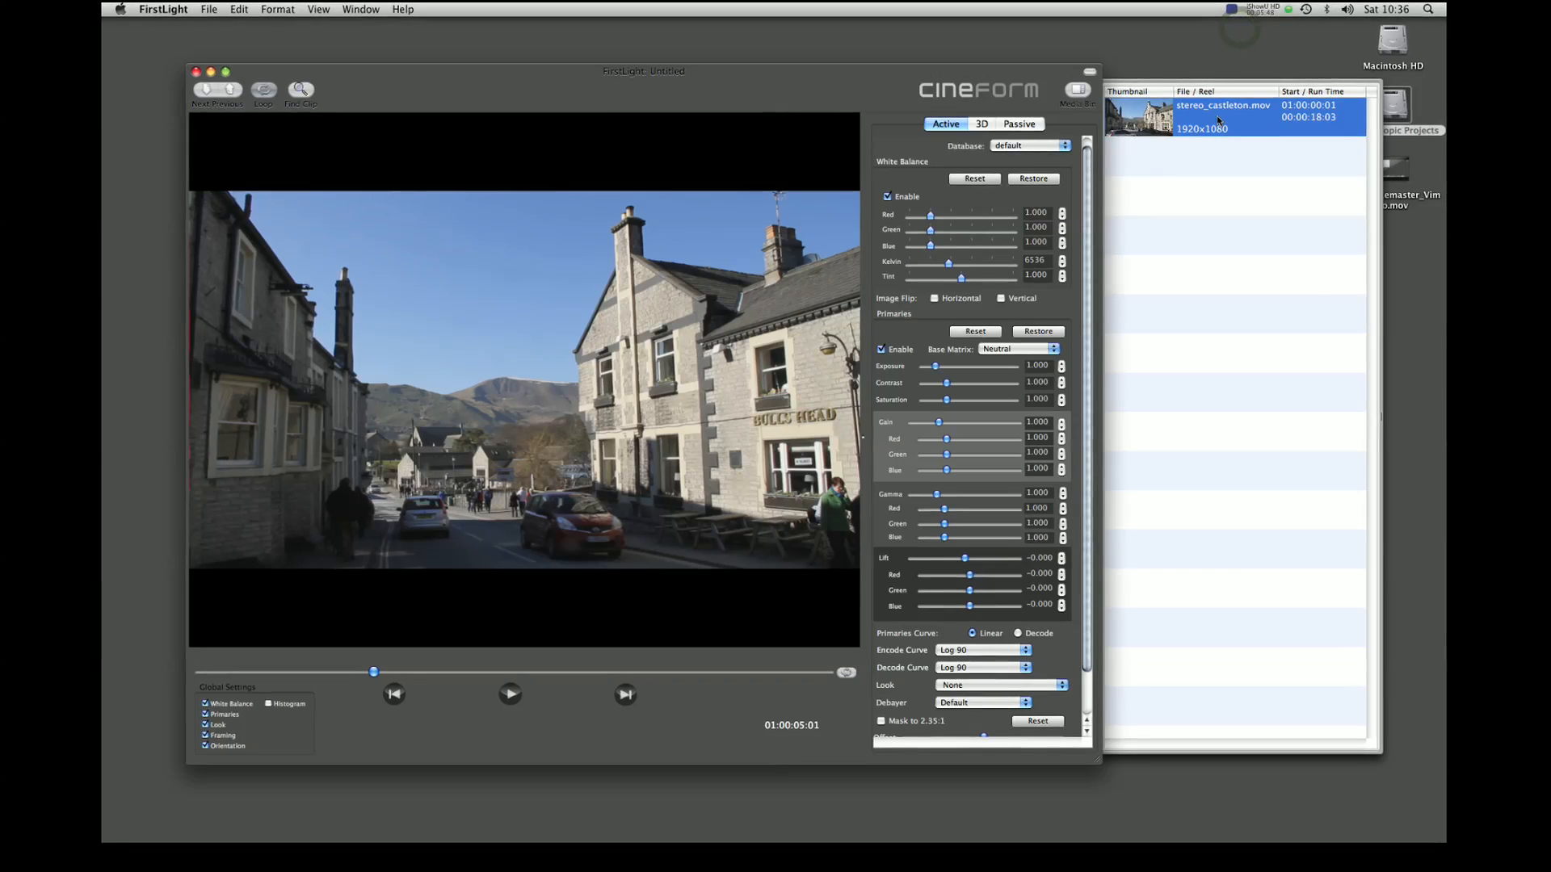
{"action": "left_click", "coordinate": [1231, 9]}
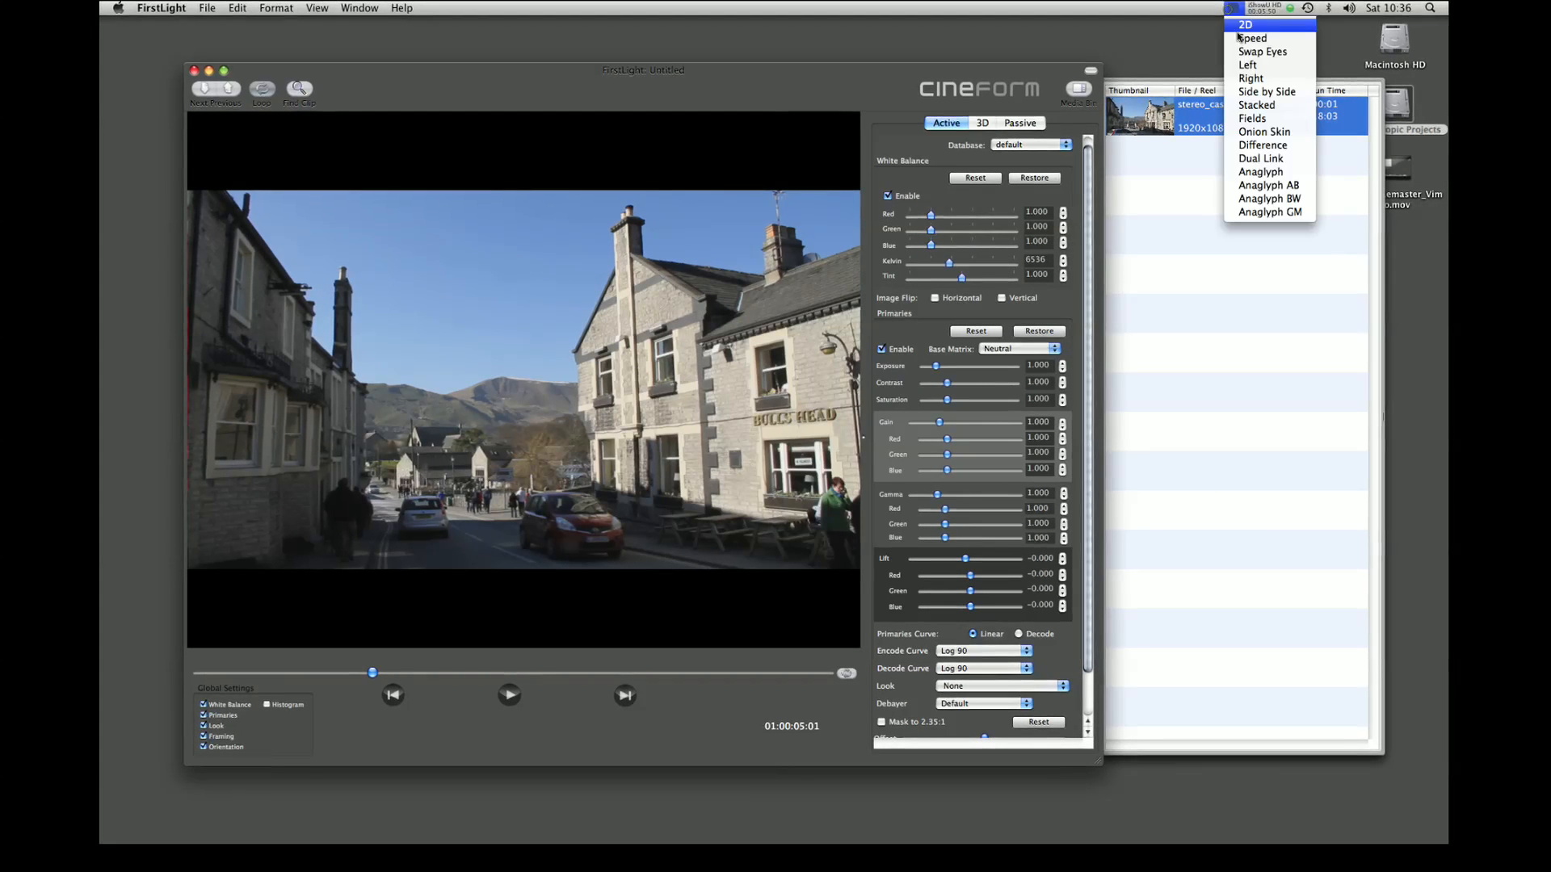
{"action": "left_click", "coordinate": [1249, 65]}
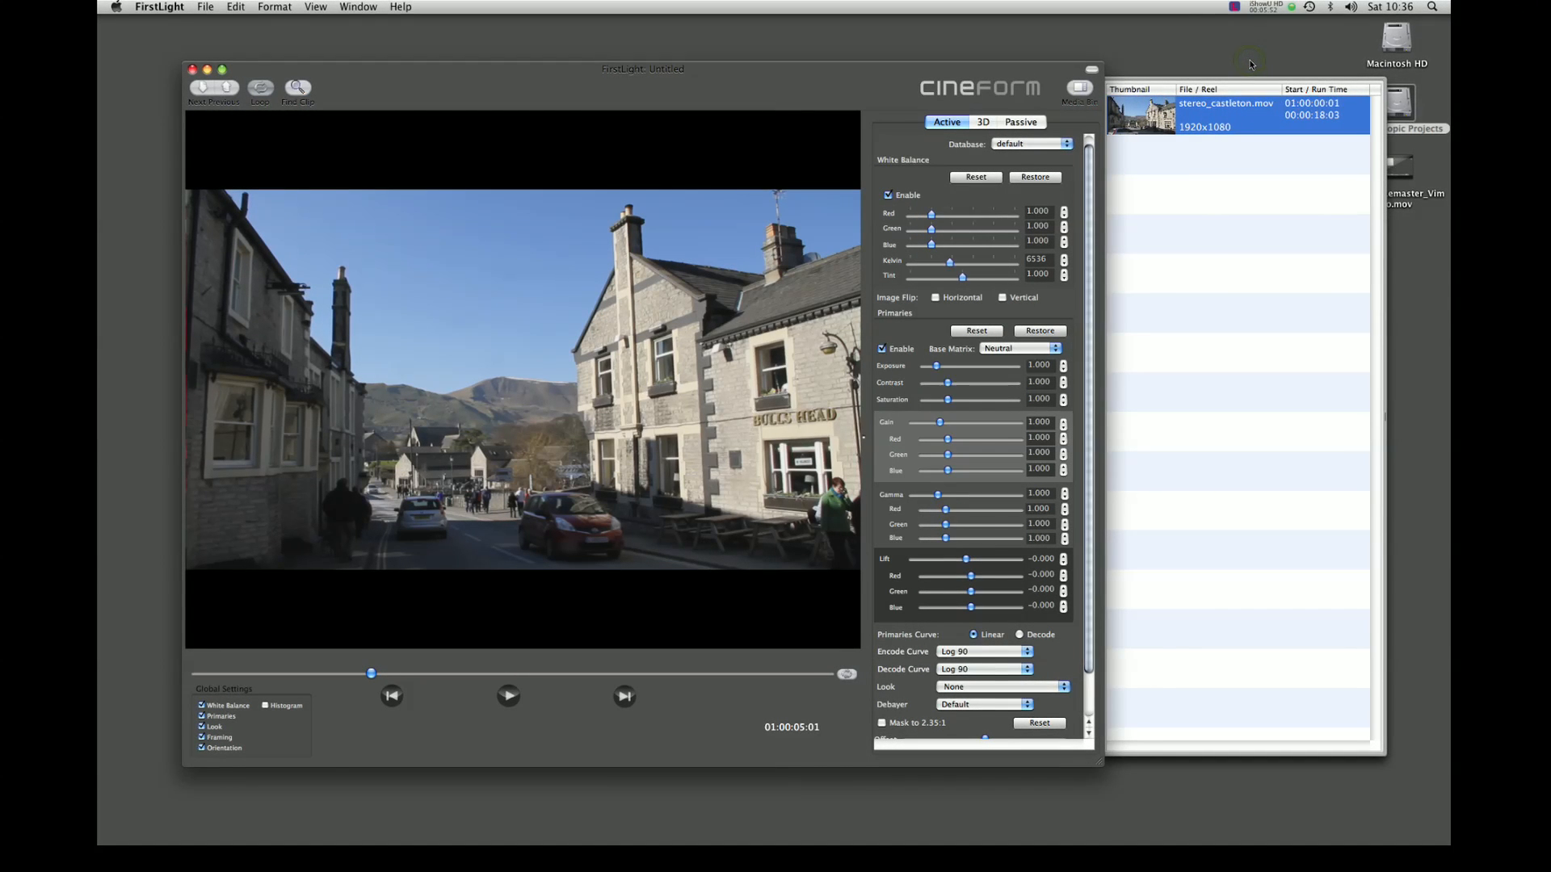
- Step the stereo clip backwards and forwards frame by frame, stopping at 01:00:05:04
{"action": "key", "text": "Right"}
{"action": "key", "text": "Left"}
{"action": "key", "text": "Left"}
{"action": "key", "text": "Left"}
{"action": "key", "text": "Right"}
{"action": "key", "text": "Right"}
{"action": "key", "text": "Right"}
{"action": "key", "text": "Right"}
{"action": "key", "text": "Right"}
- Compare the two eyes by alternating the stereo display mode between Right and Left, finishing on Right
{"action": "left_click", "coordinate": [1235, 6]}
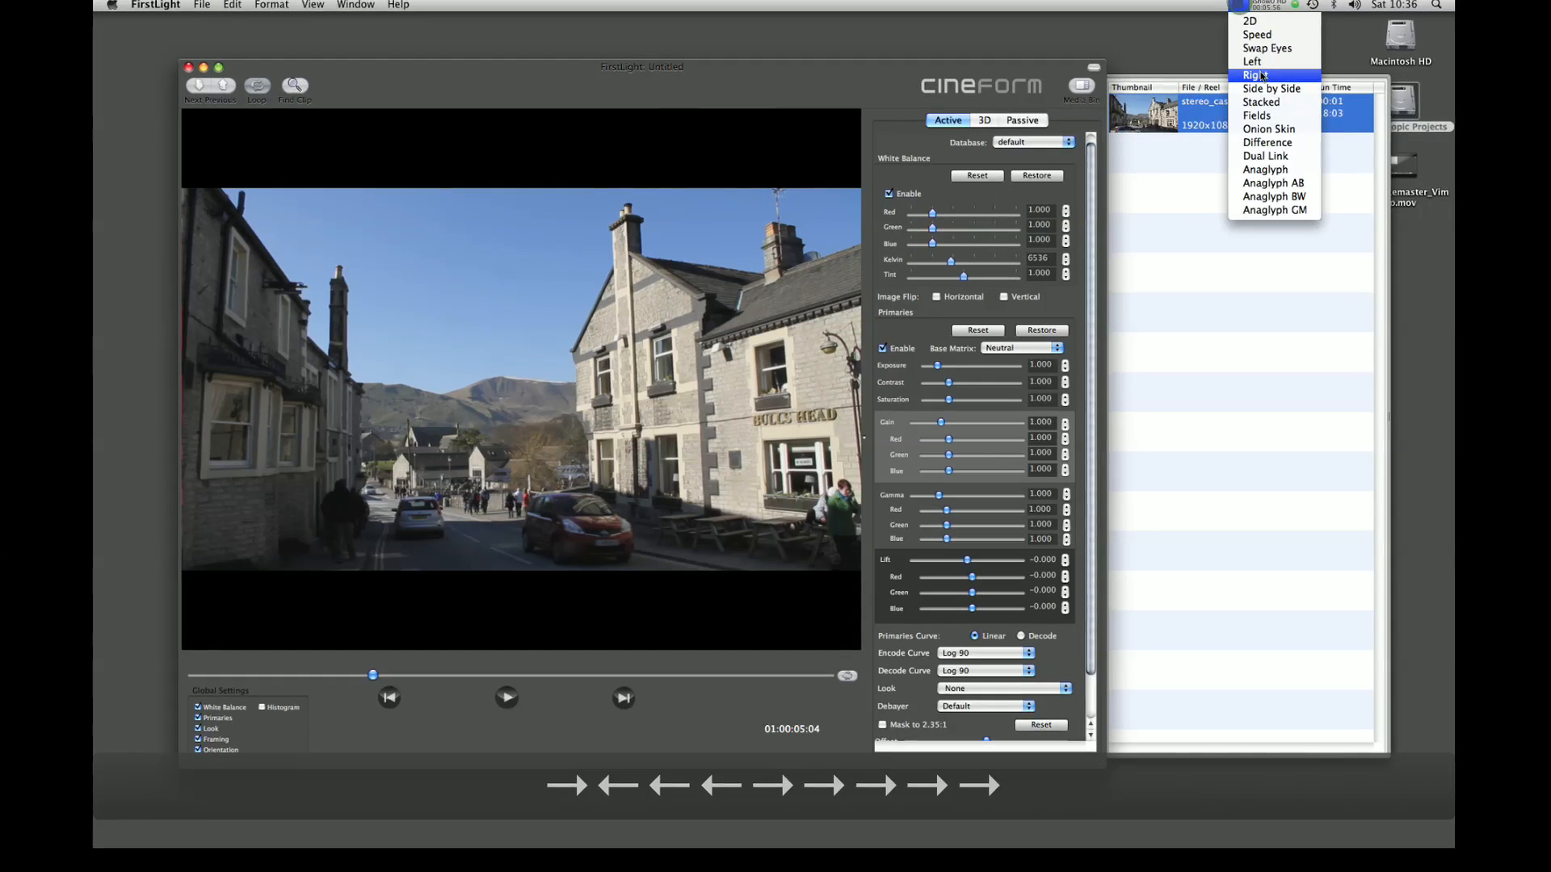
{"action": "left_click", "coordinate": [1262, 75]}
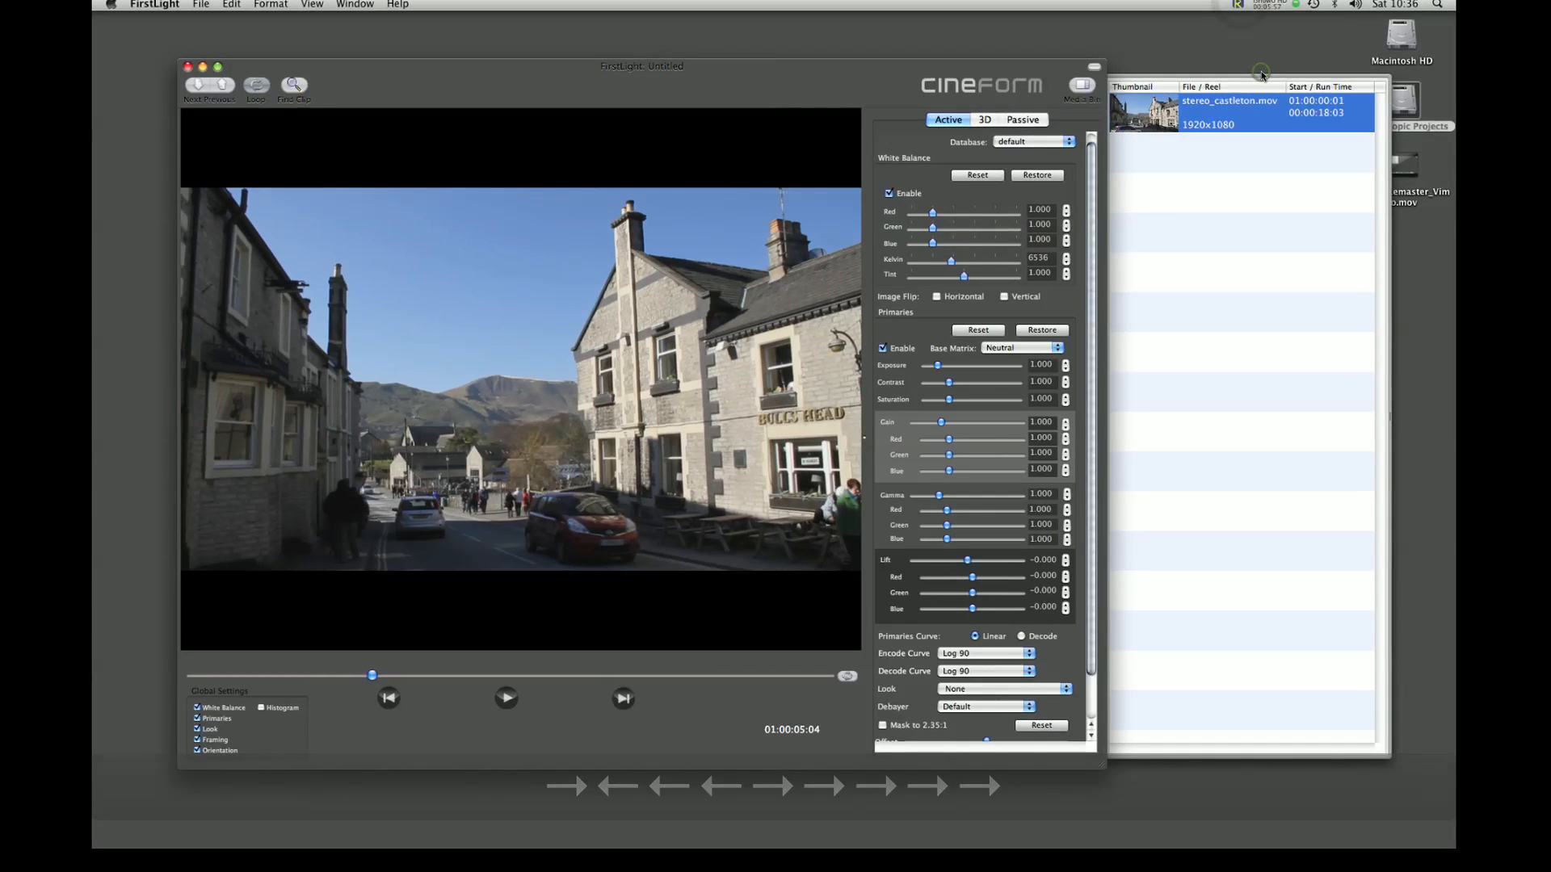
{"action": "left_click", "coordinate": [1257, 5]}
{"action": "left_click", "coordinate": [1253, 58]}
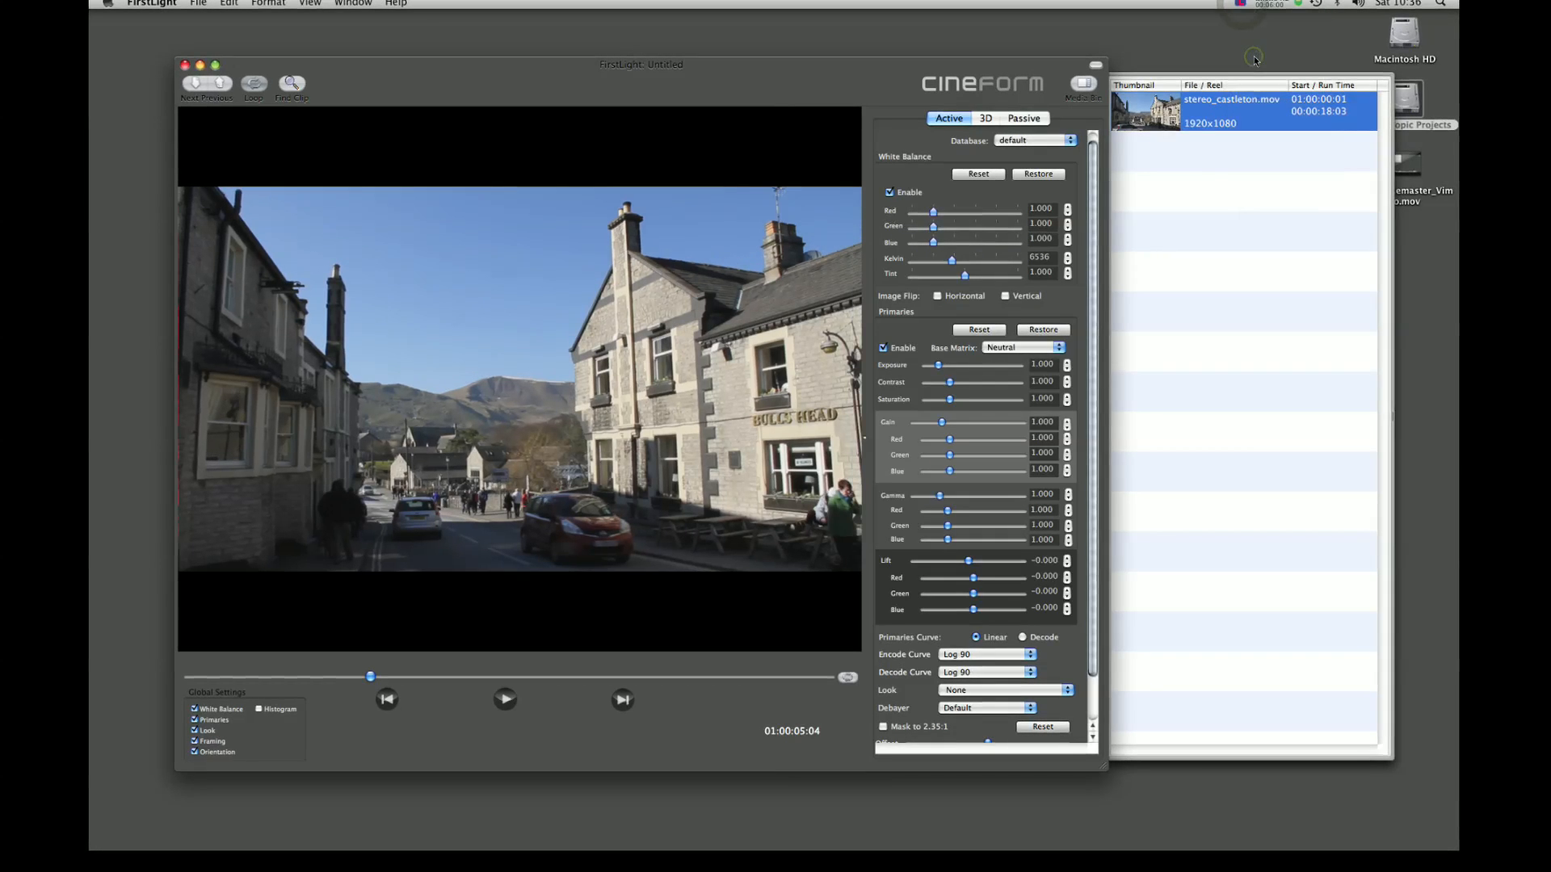
{"action": "left_click", "coordinate": [1241, 4]}
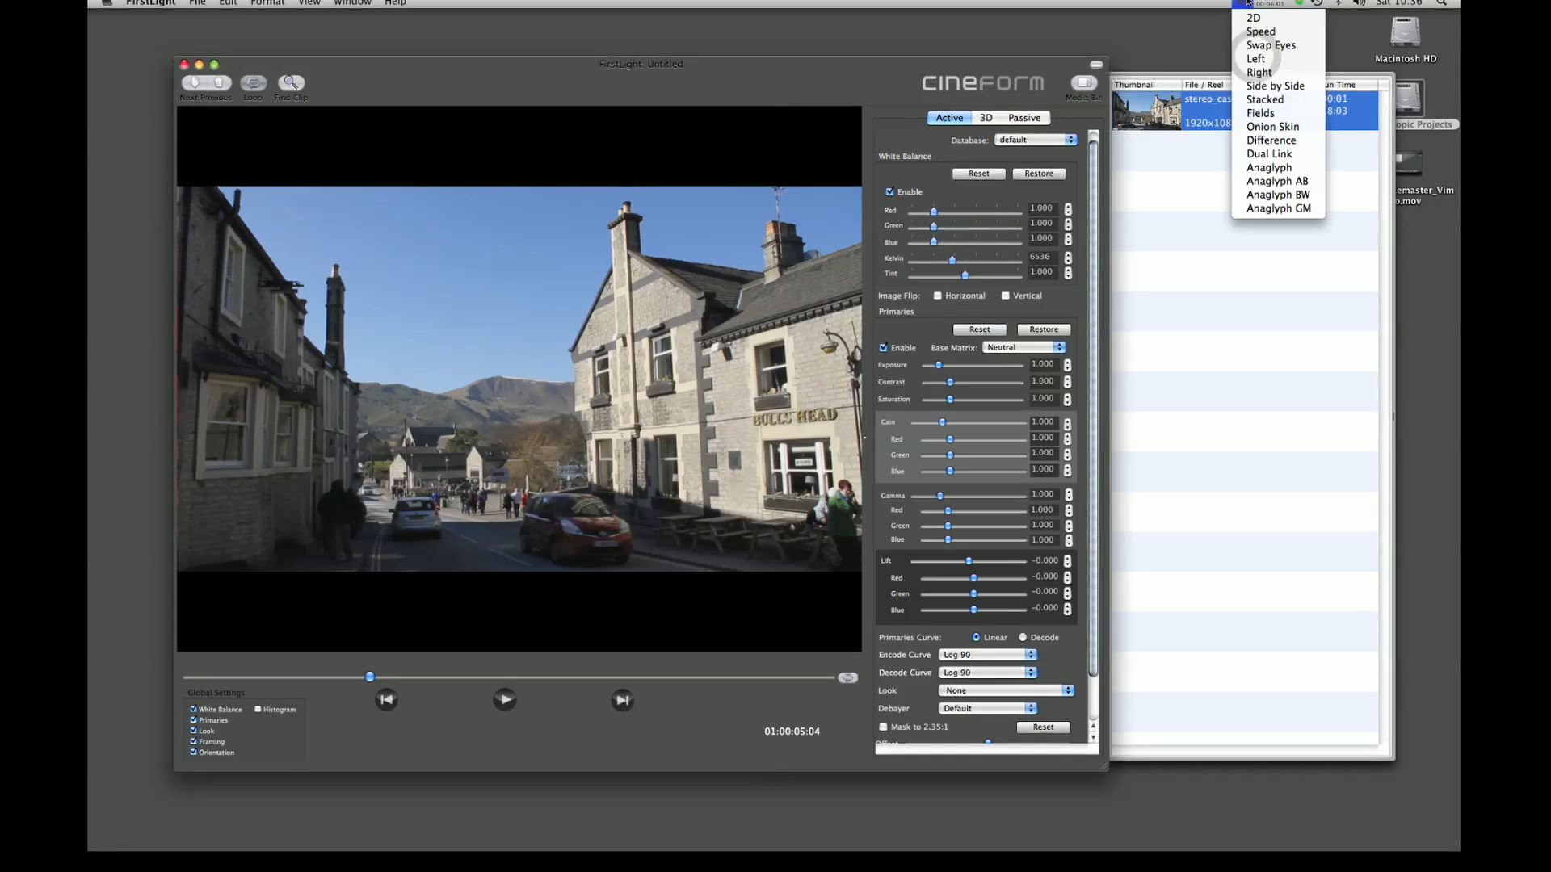
{"action": "left_click", "coordinate": [1259, 72]}
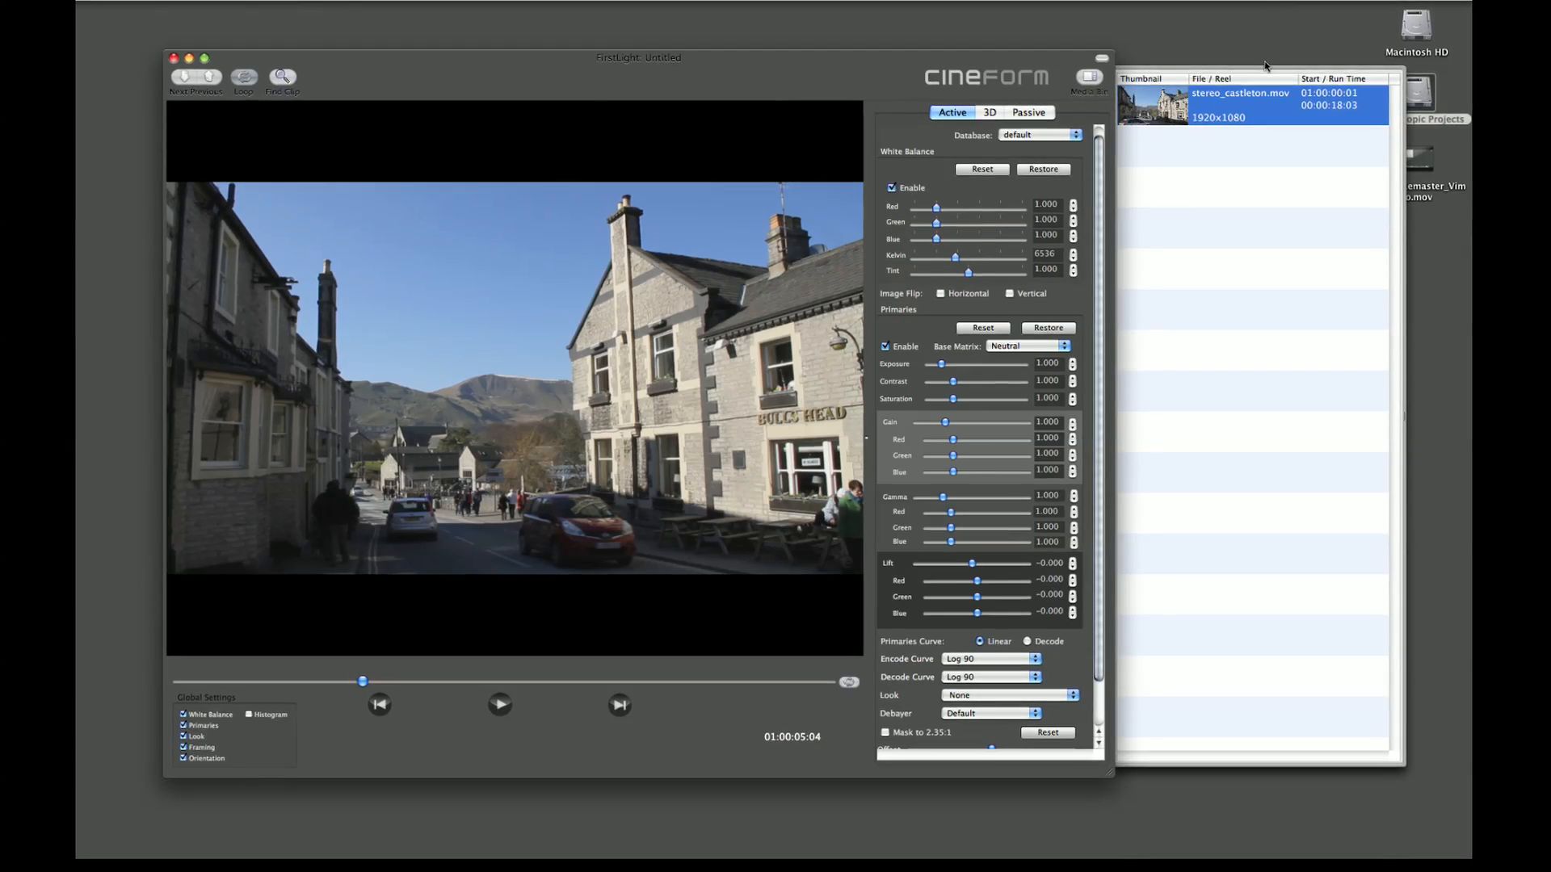
- Reset the clip's 3D adjustments, check the Active settings, and return to the 3D settings
{"action": "left_click", "coordinate": [989, 112]}
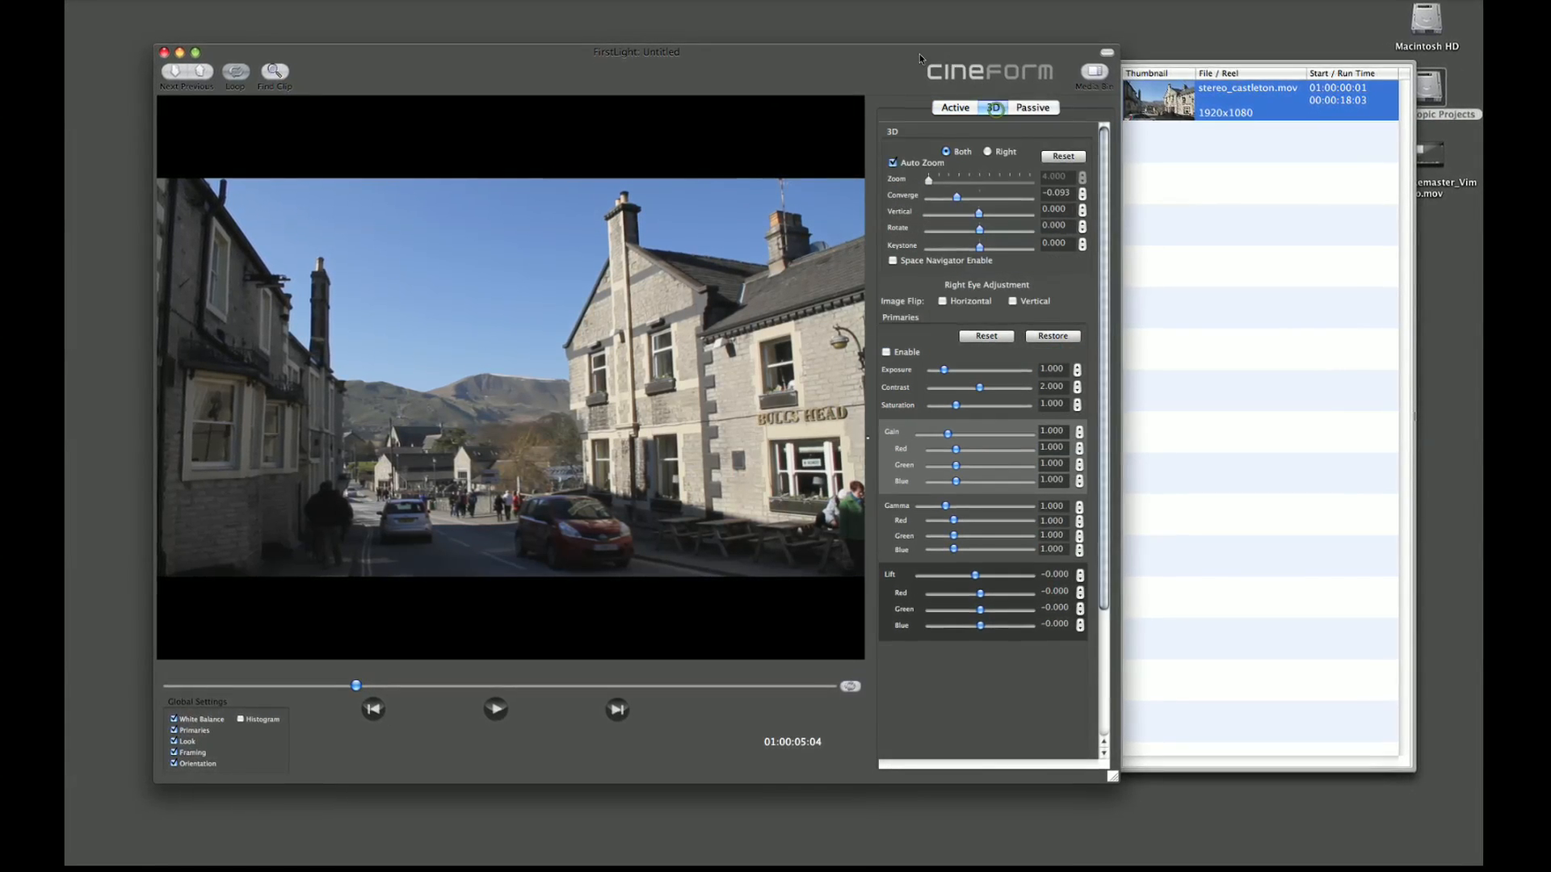
{"action": "left_click", "coordinate": [1067, 155]}
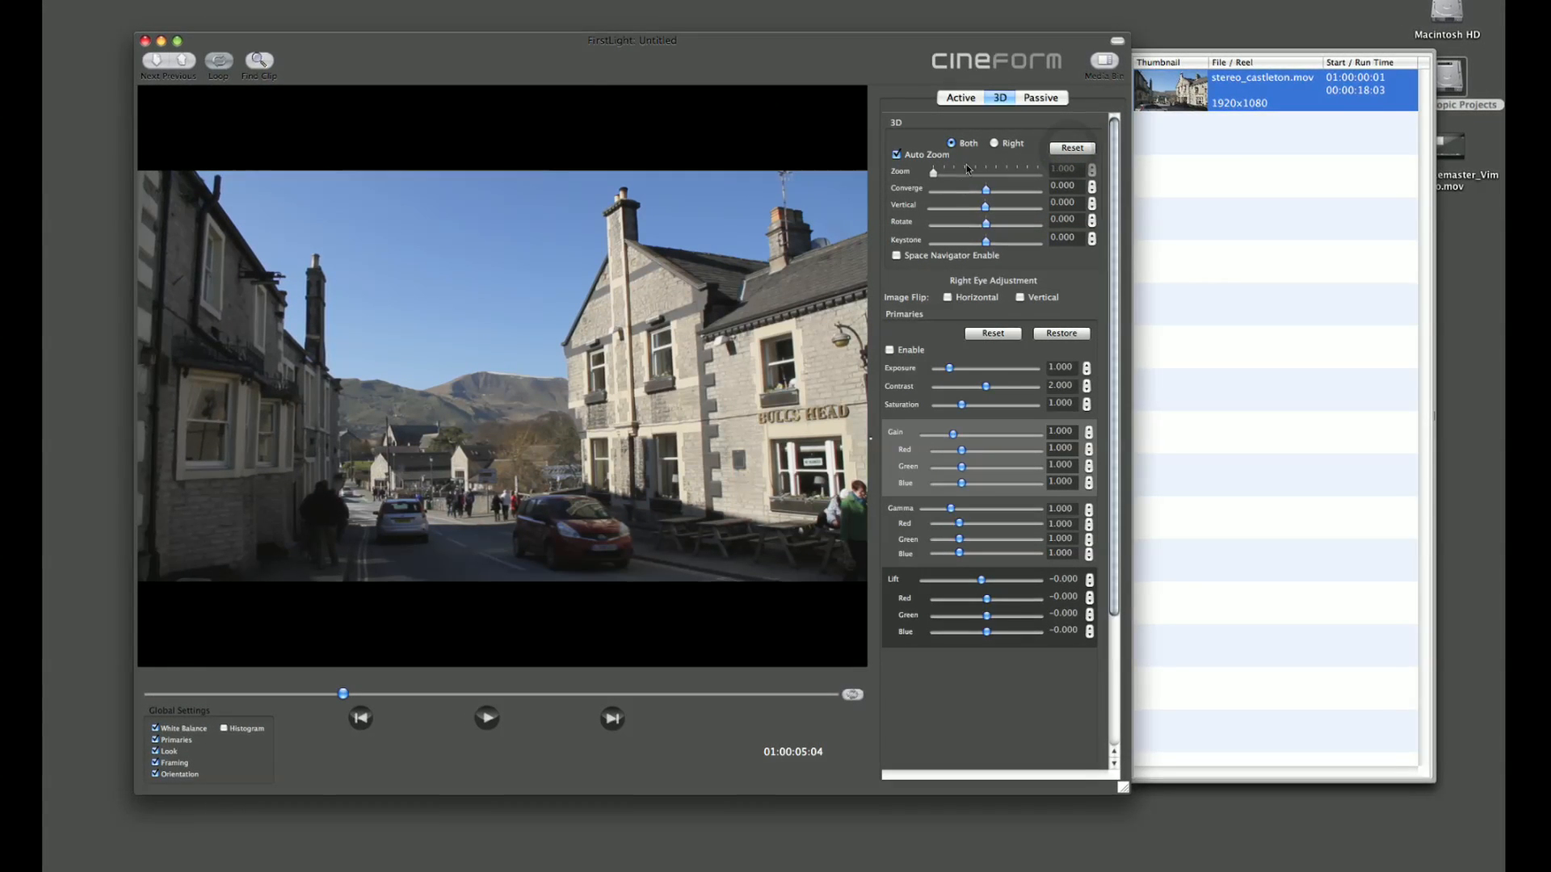
{"action": "left_click", "coordinate": [963, 94]}
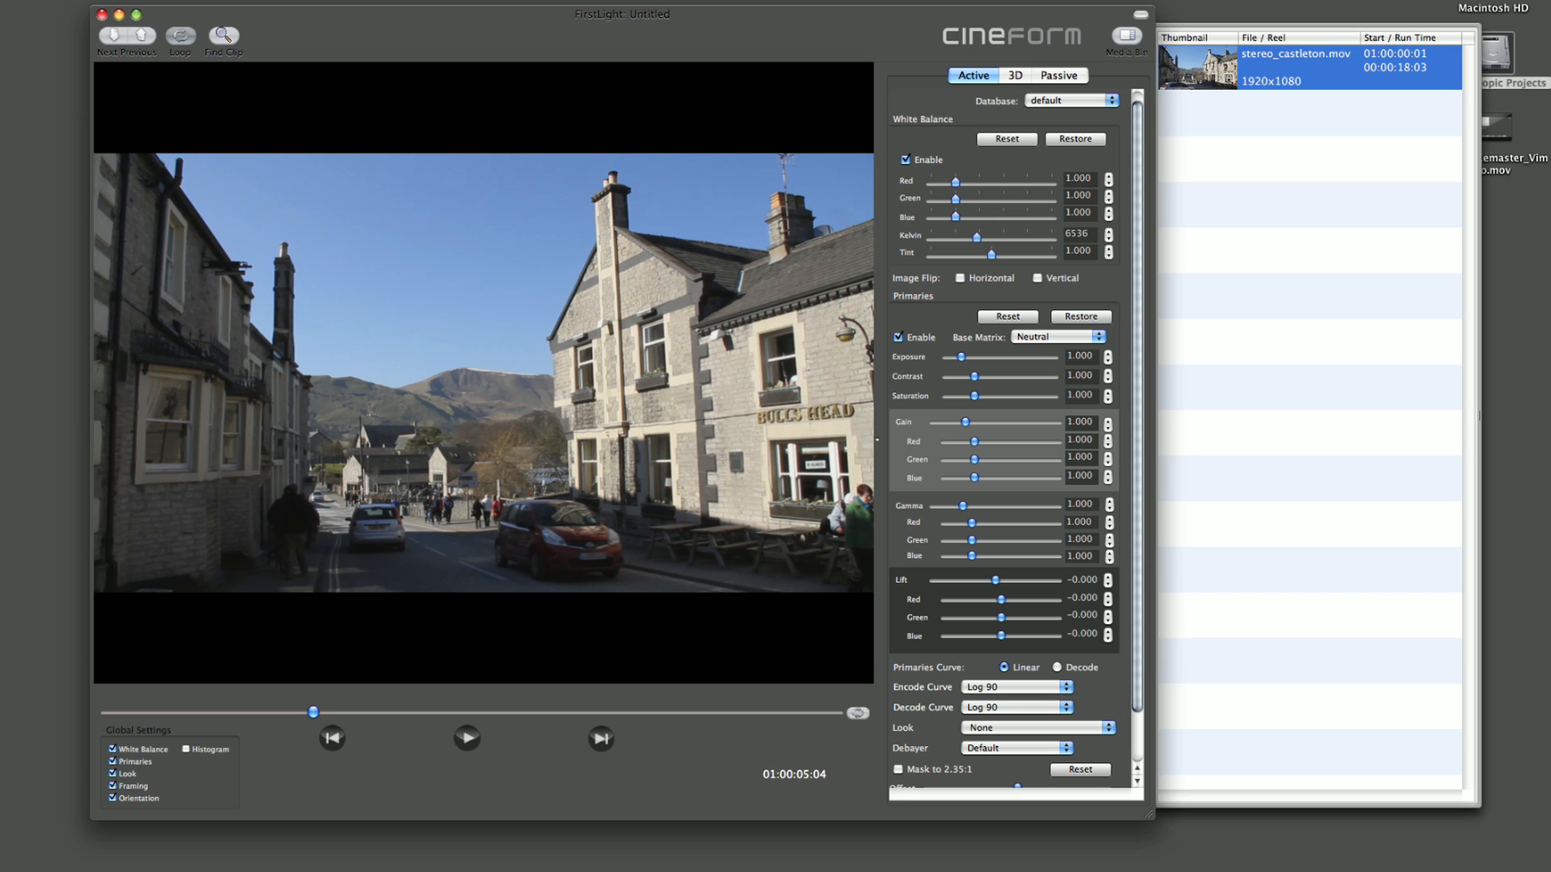
{"action": "left_click", "coordinate": [1011, 80]}
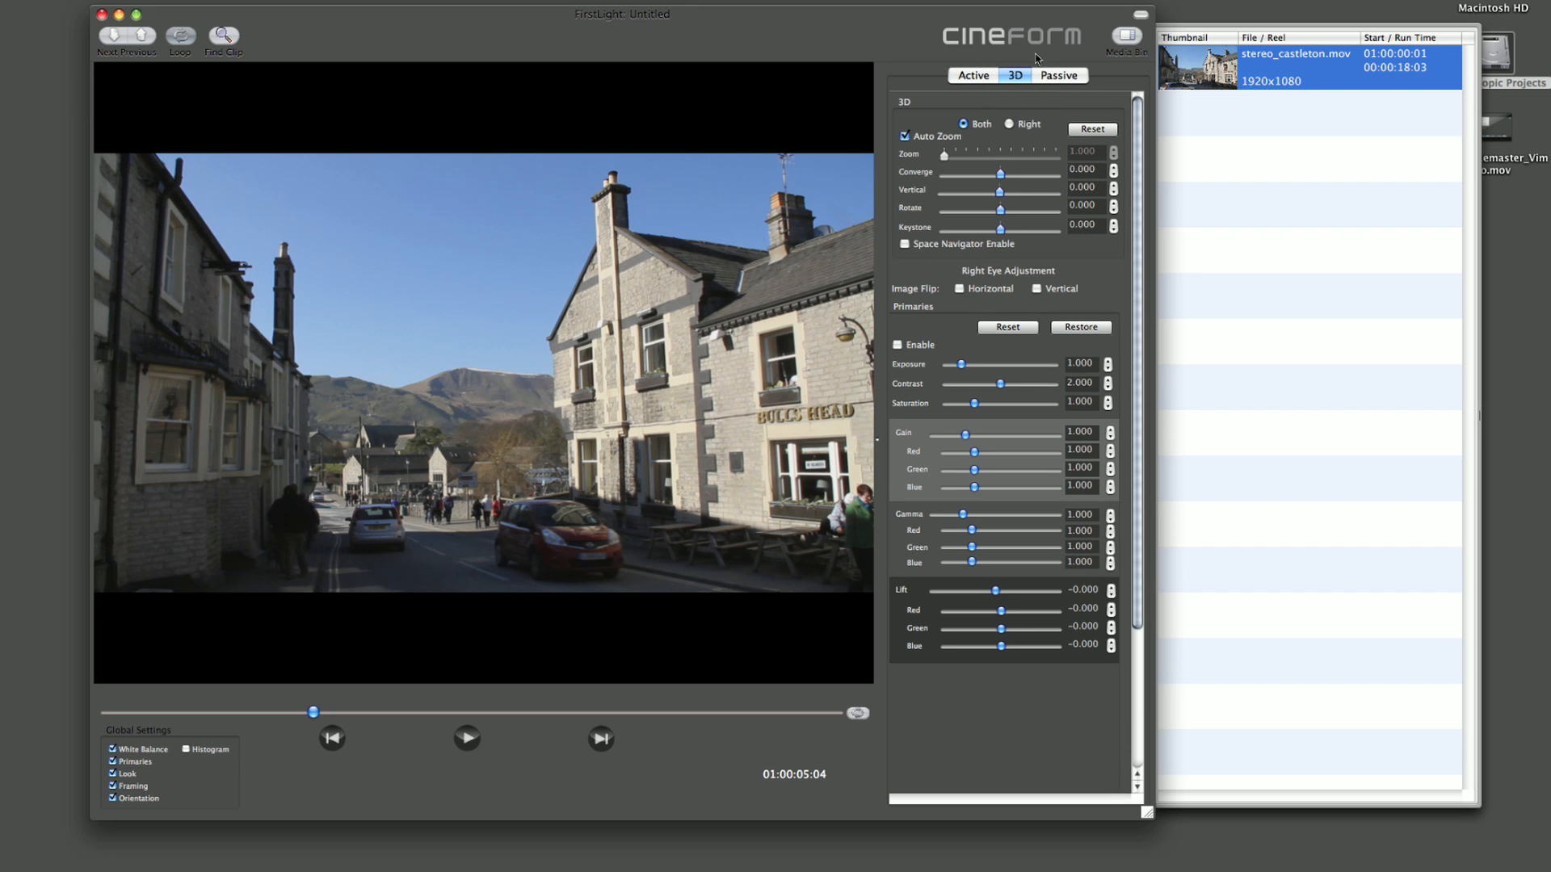
{"action": "left_click_drag", "start_coordinate": [985, 16], "coordinate": [984, 10]}
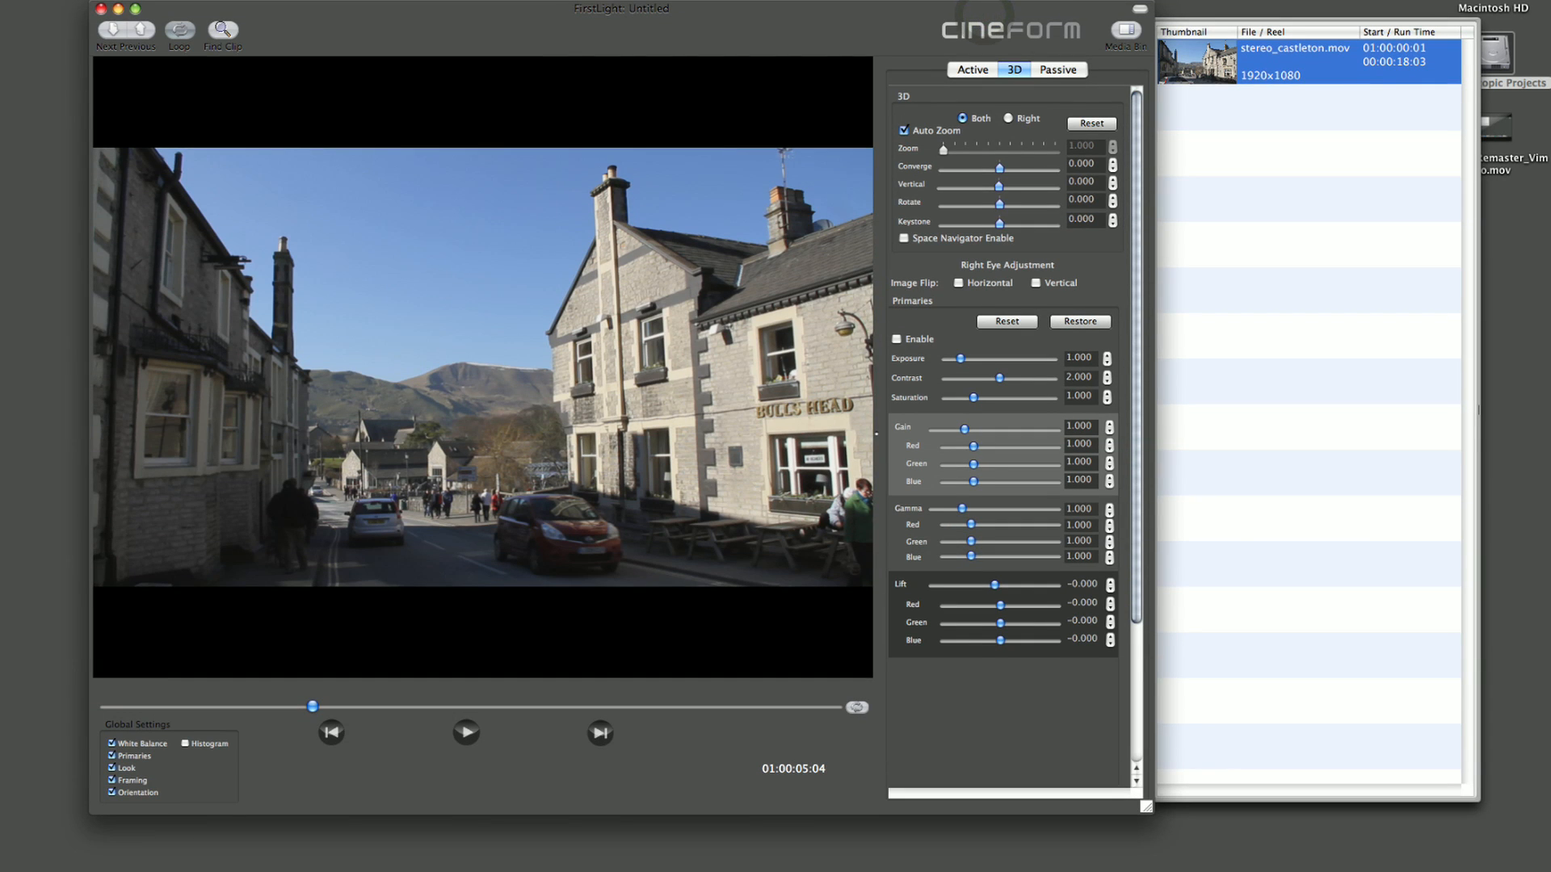
- Change the stereo display mode to Onion Skin to overlay the left and right eyes
{"action": "left_click", "coordinate": [1309, 0]}
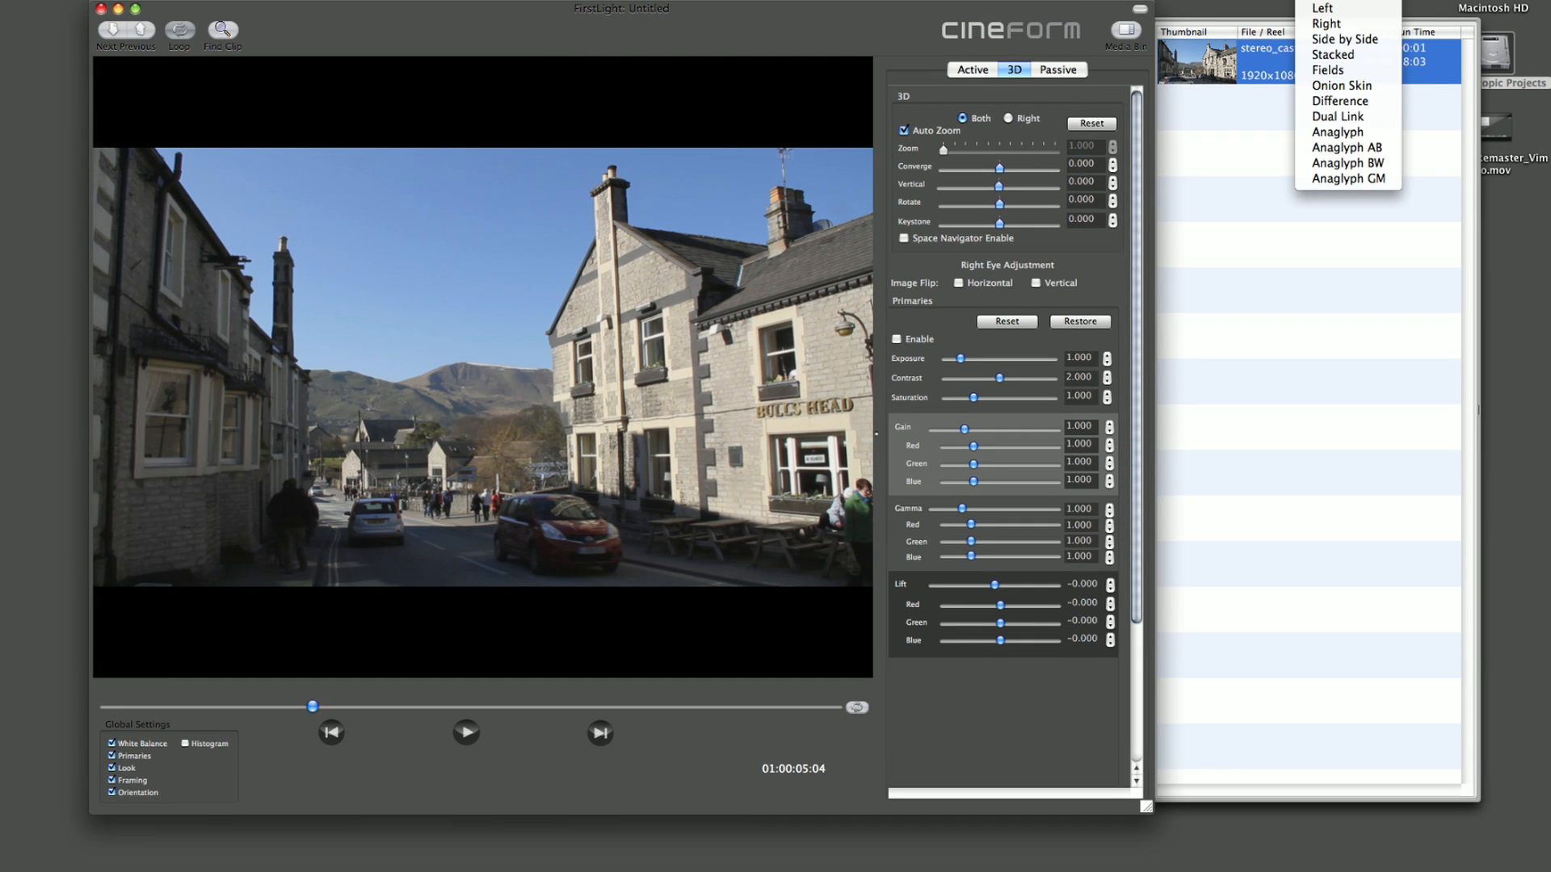
{"action": "left_click", "coordinate": [1325, 86]}
{"action": "mouse_move", "coordinate": [862, 17]}
{"action": "left_mouse_down"}
{"action": "mouse_move", "coordinate": [864, 3]}
{"action": "mouse_move", "coordinate": [854, 15]}
{"action": "left_mouse_up"}
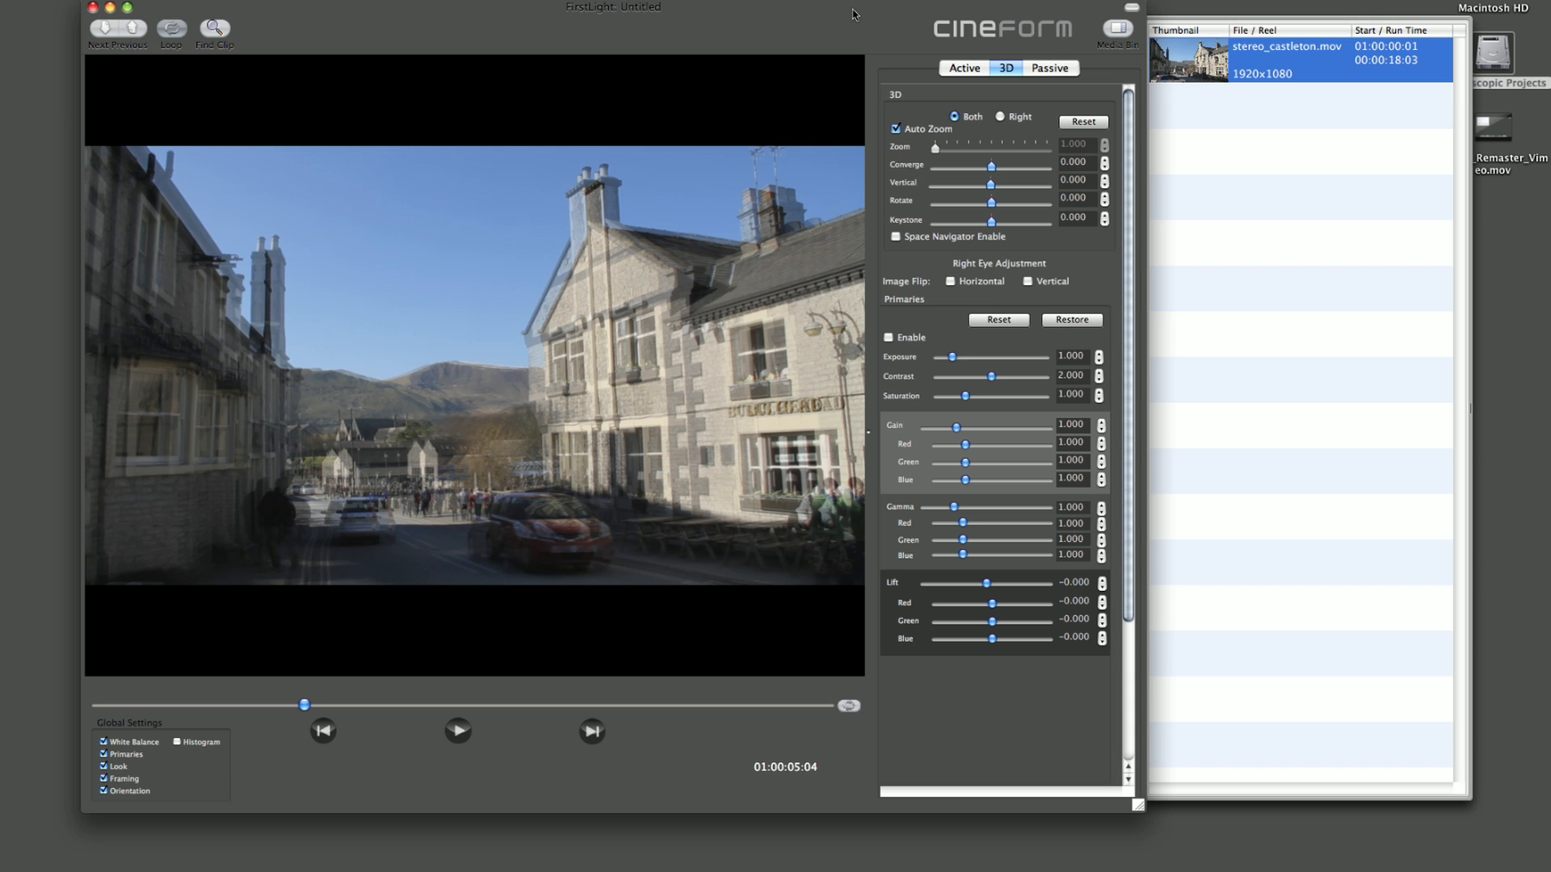
{"action": "left_click_drag", "start_coordinate": [798, 26], "coordinate": [811, 32]}
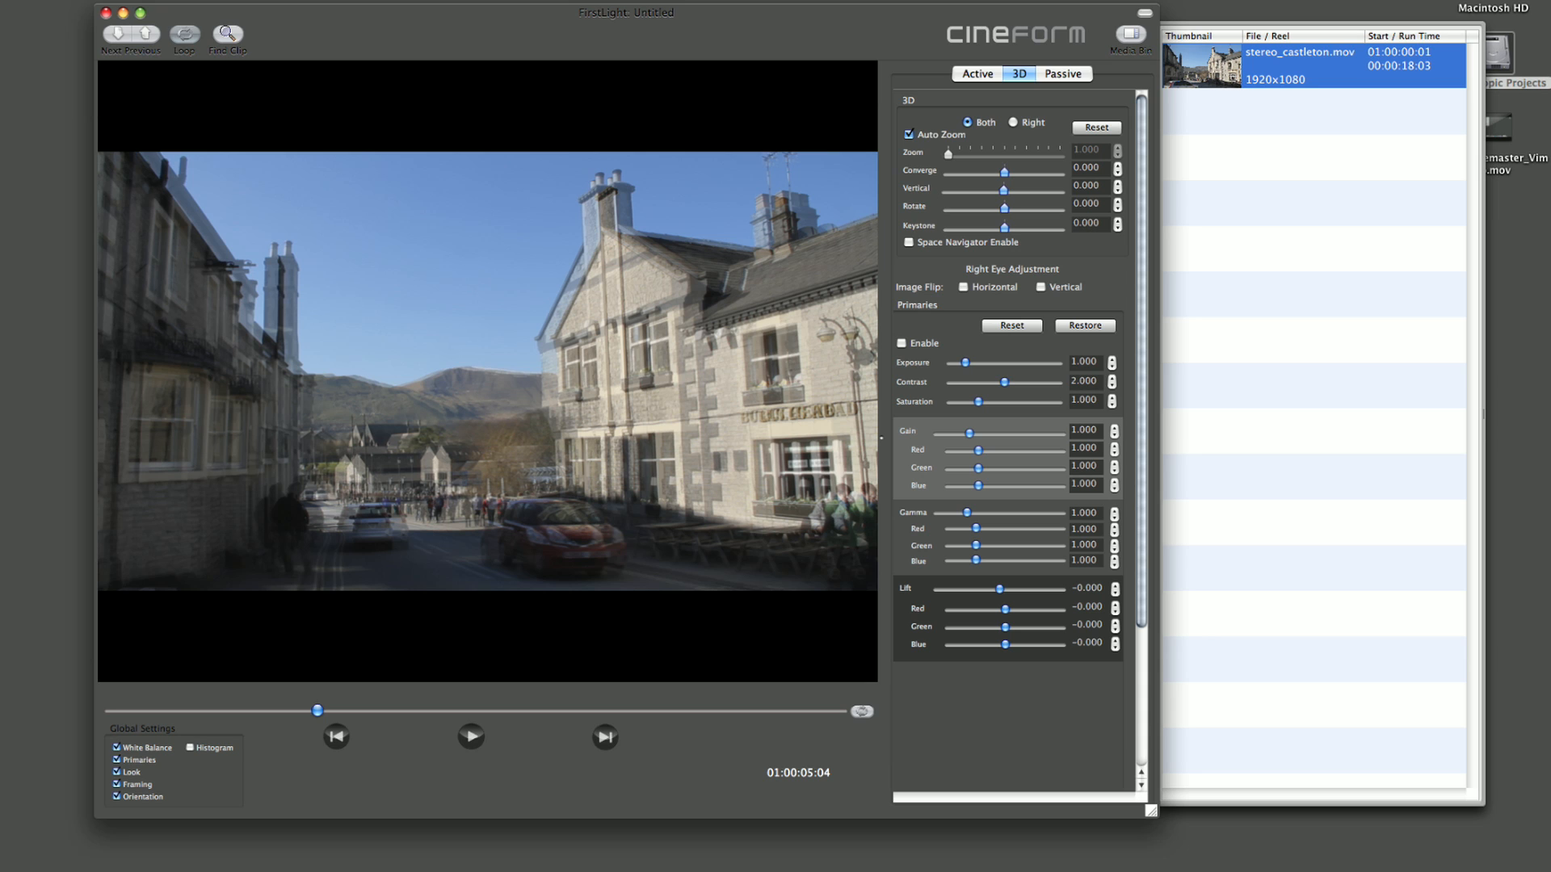
- Disable Auto Zoom, set the convergence of both eyes to -0.102, and re-enable Auto Zoom
{"action": "left_click", "coordinate": [916, 136]}
{"action": "left_click_drag", "start_coordinate": [1005, 175], "coordinate": [981, 177]}
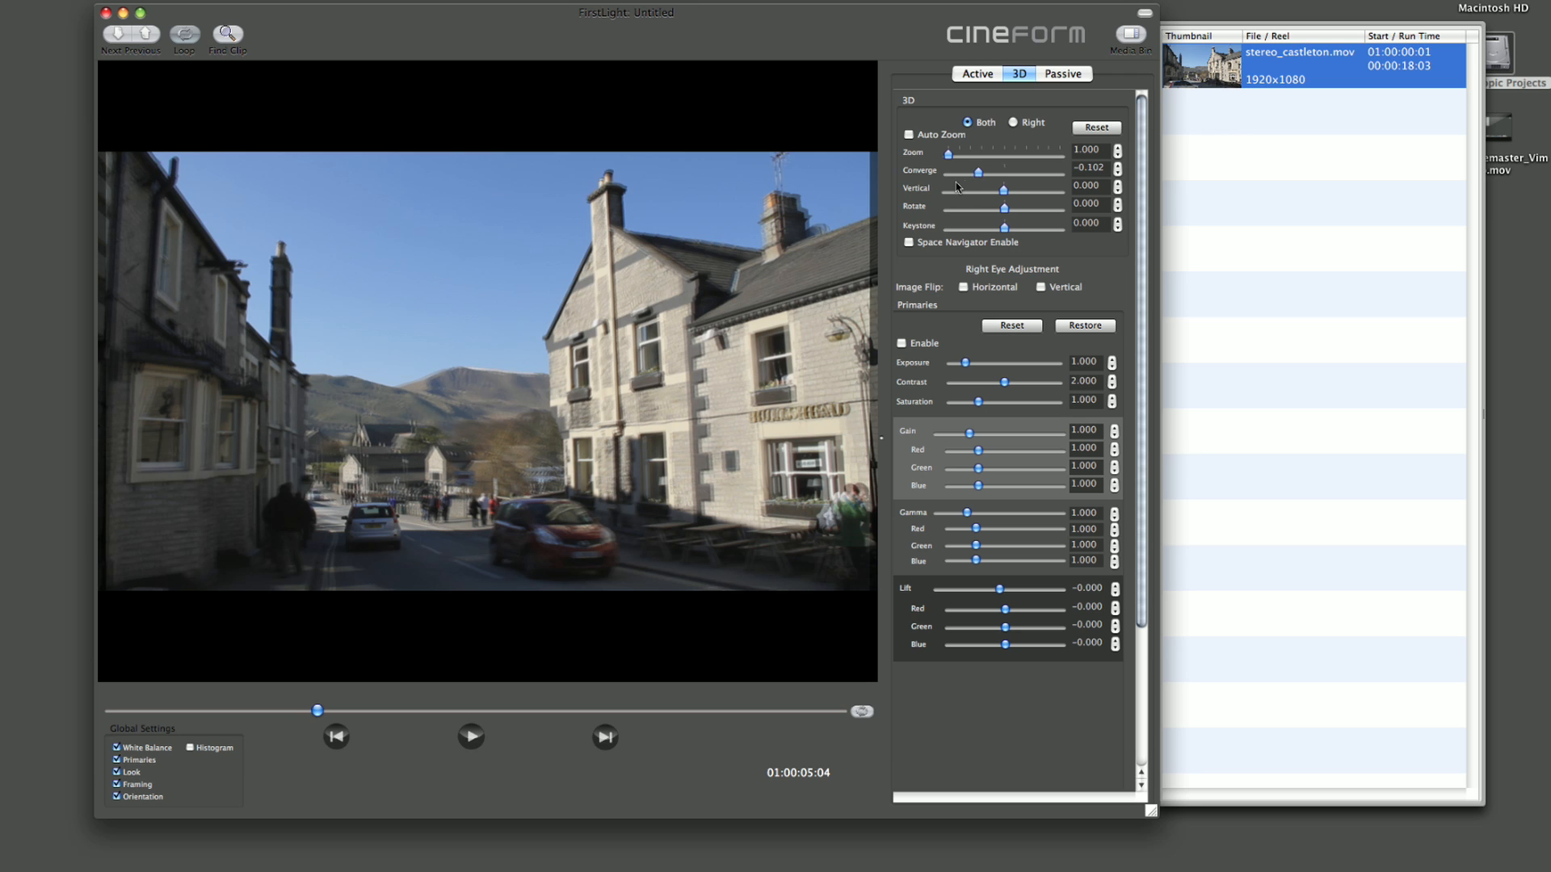
{"action": "left_click_drag", "start_coordinate": [837, 53], "coordinate": [838, 41]}
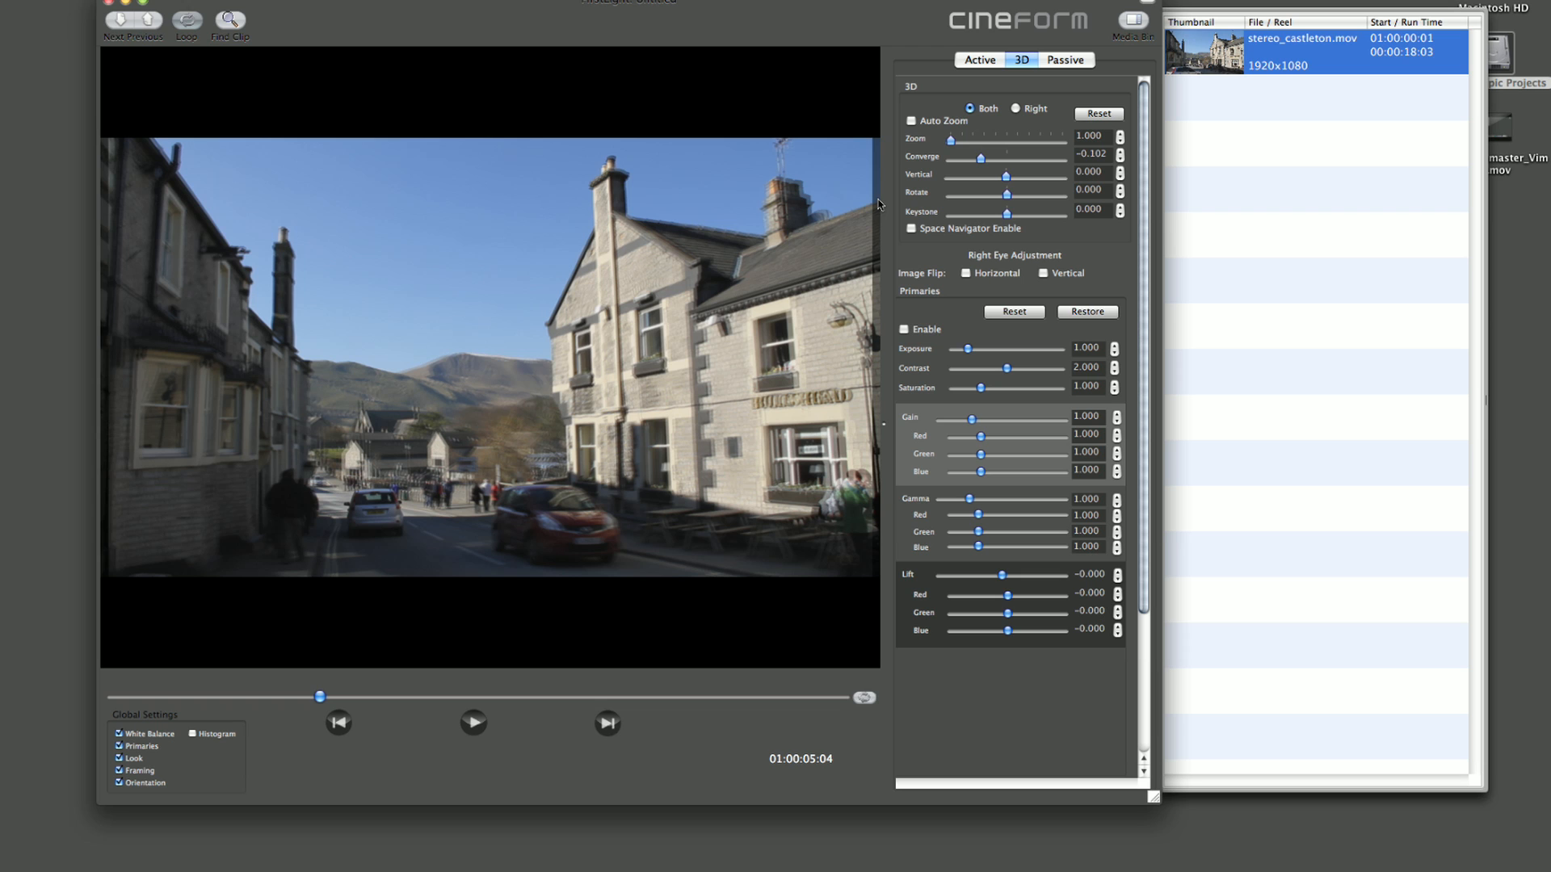
{"action": "left_click", "coordinate": [912, 122]}
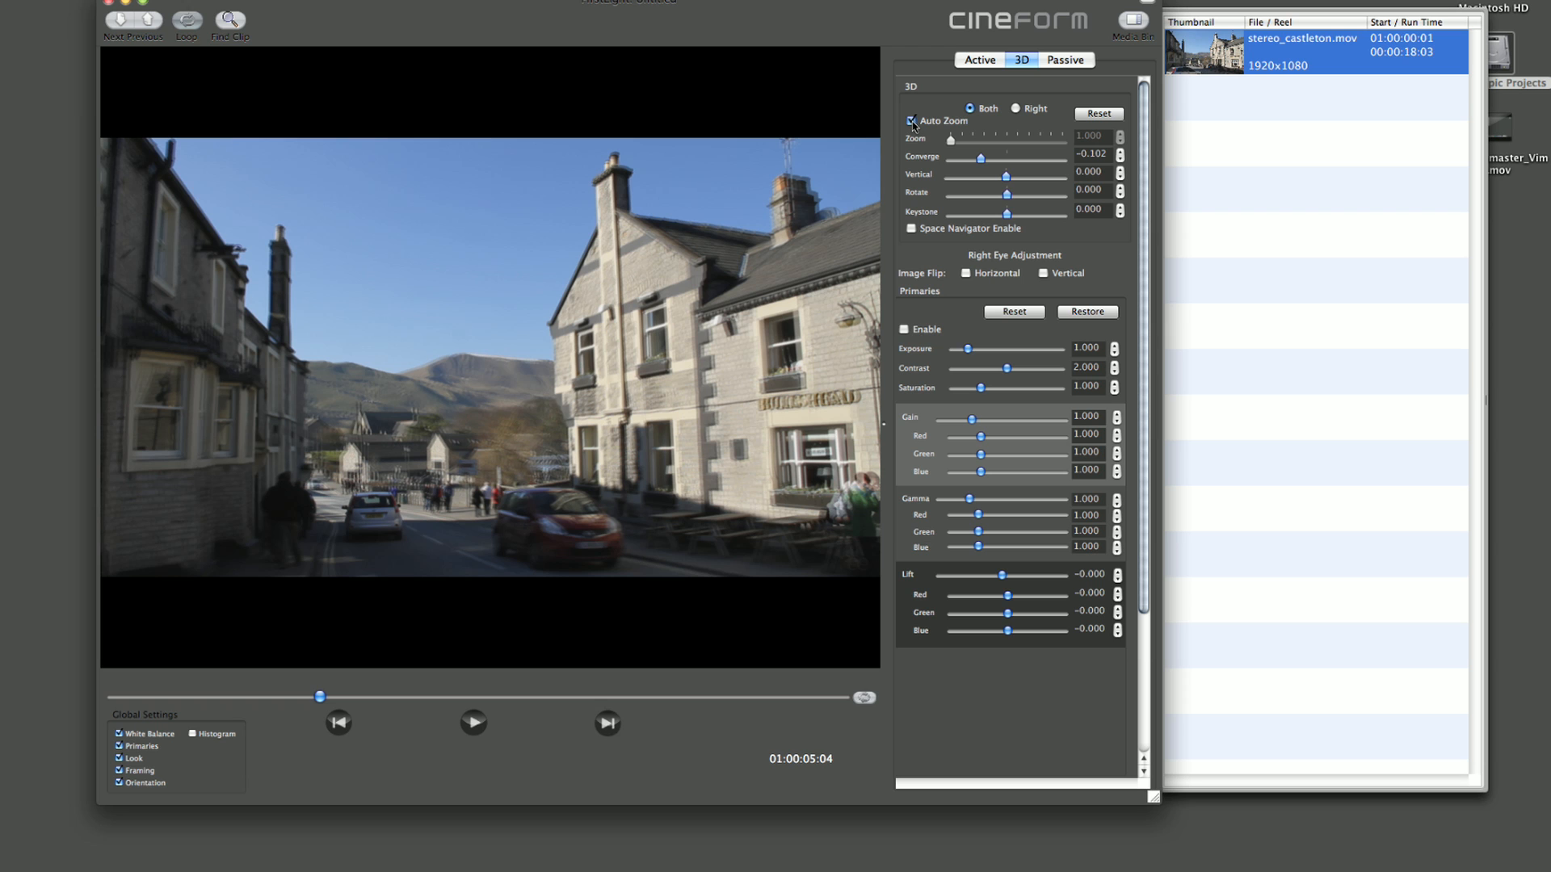
- Change the stereo display mode to Anaglyph and swap the eyes
{"action": "left_click", "coordinate": [1230, 12]}
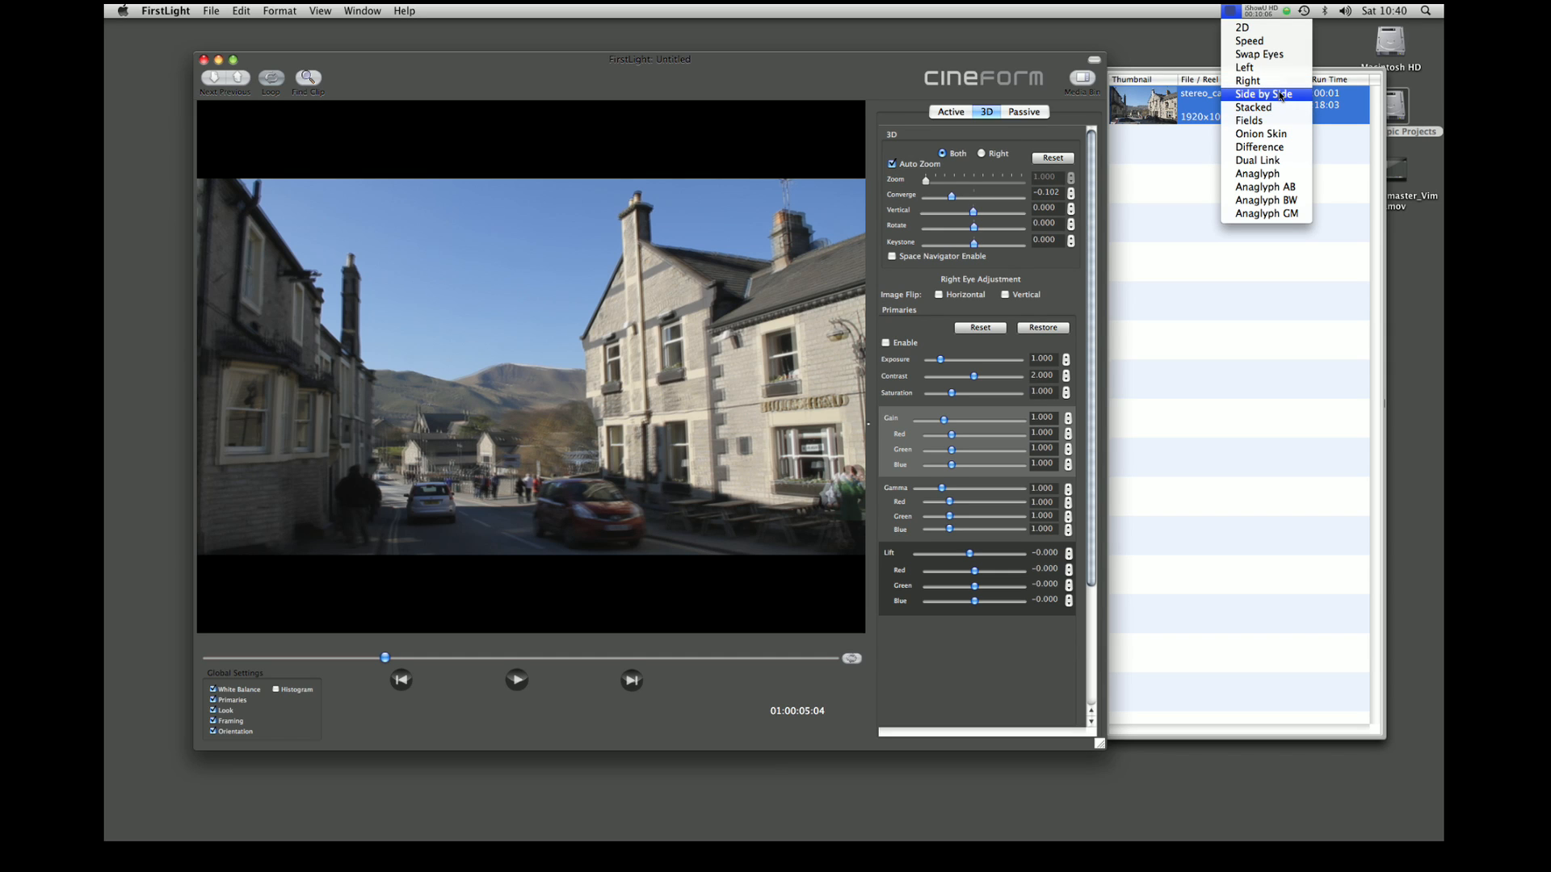
{"action": "left_click", "coordinate": [1266, 174]}
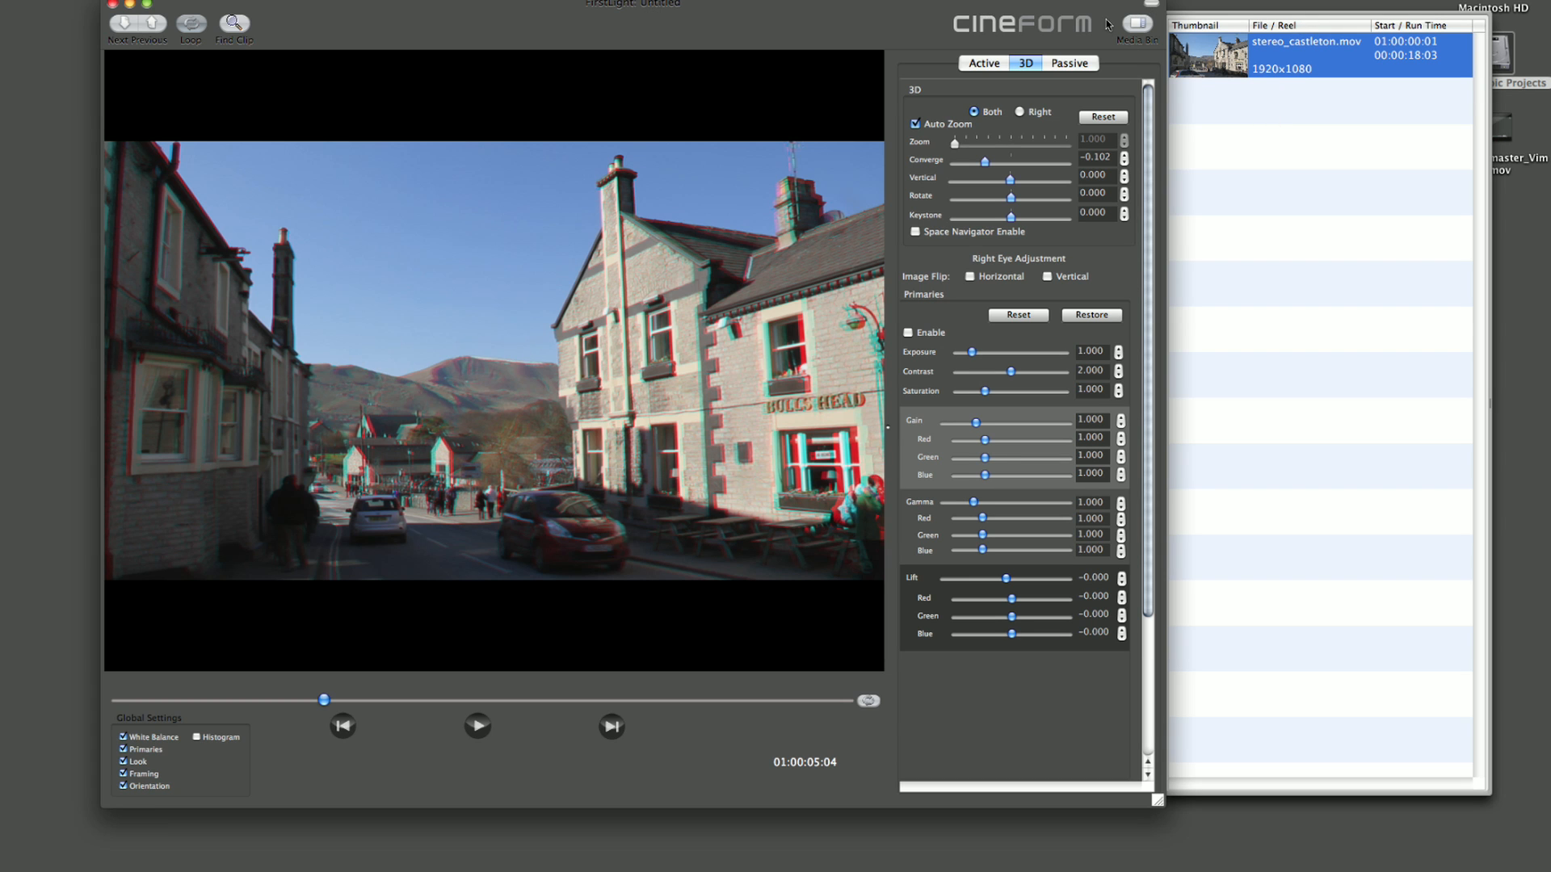
{"action": "left_click", "coordinate": [1229, 10]}
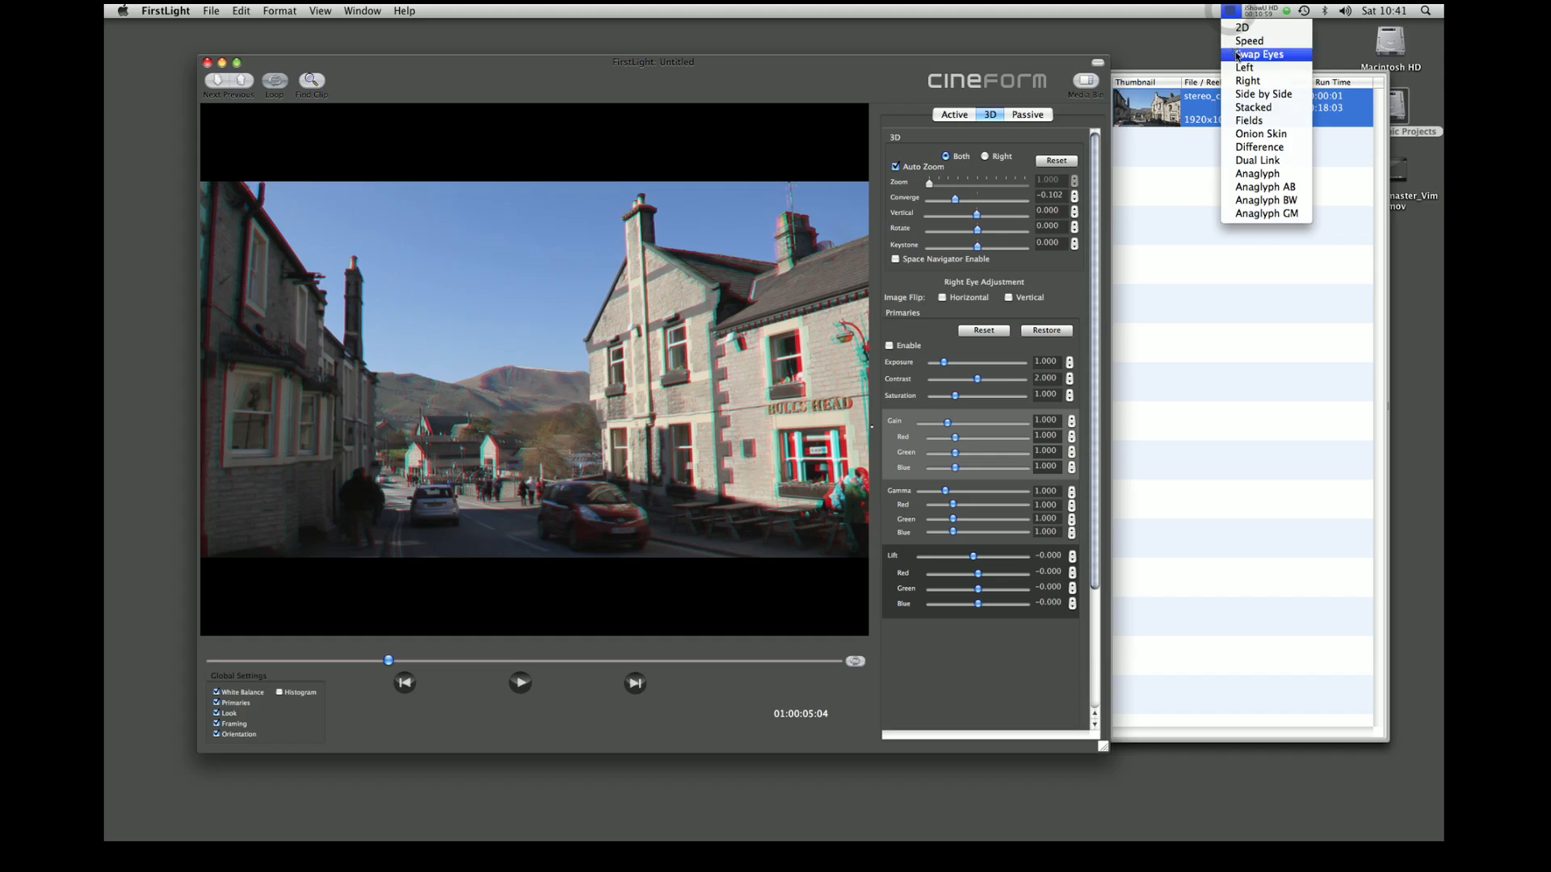
{"action": "left_click", "coordinate": [1243, 54]}
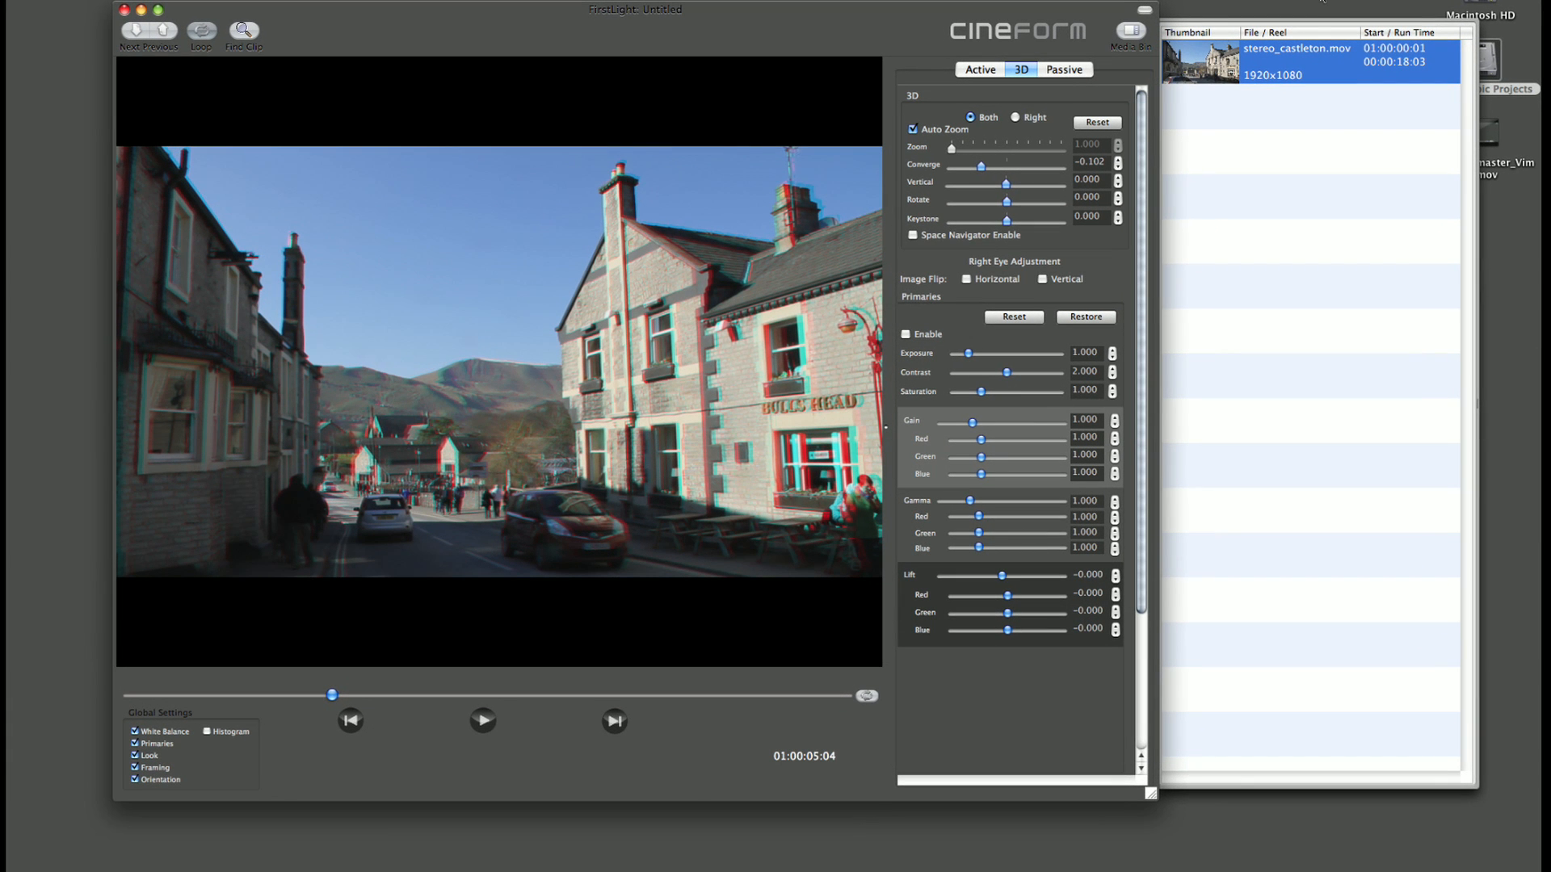
- Play the anaglyph clip, pause it at 01:00:09:15, turn on looping, and resume playback
{"action": "key", "text": "space"}
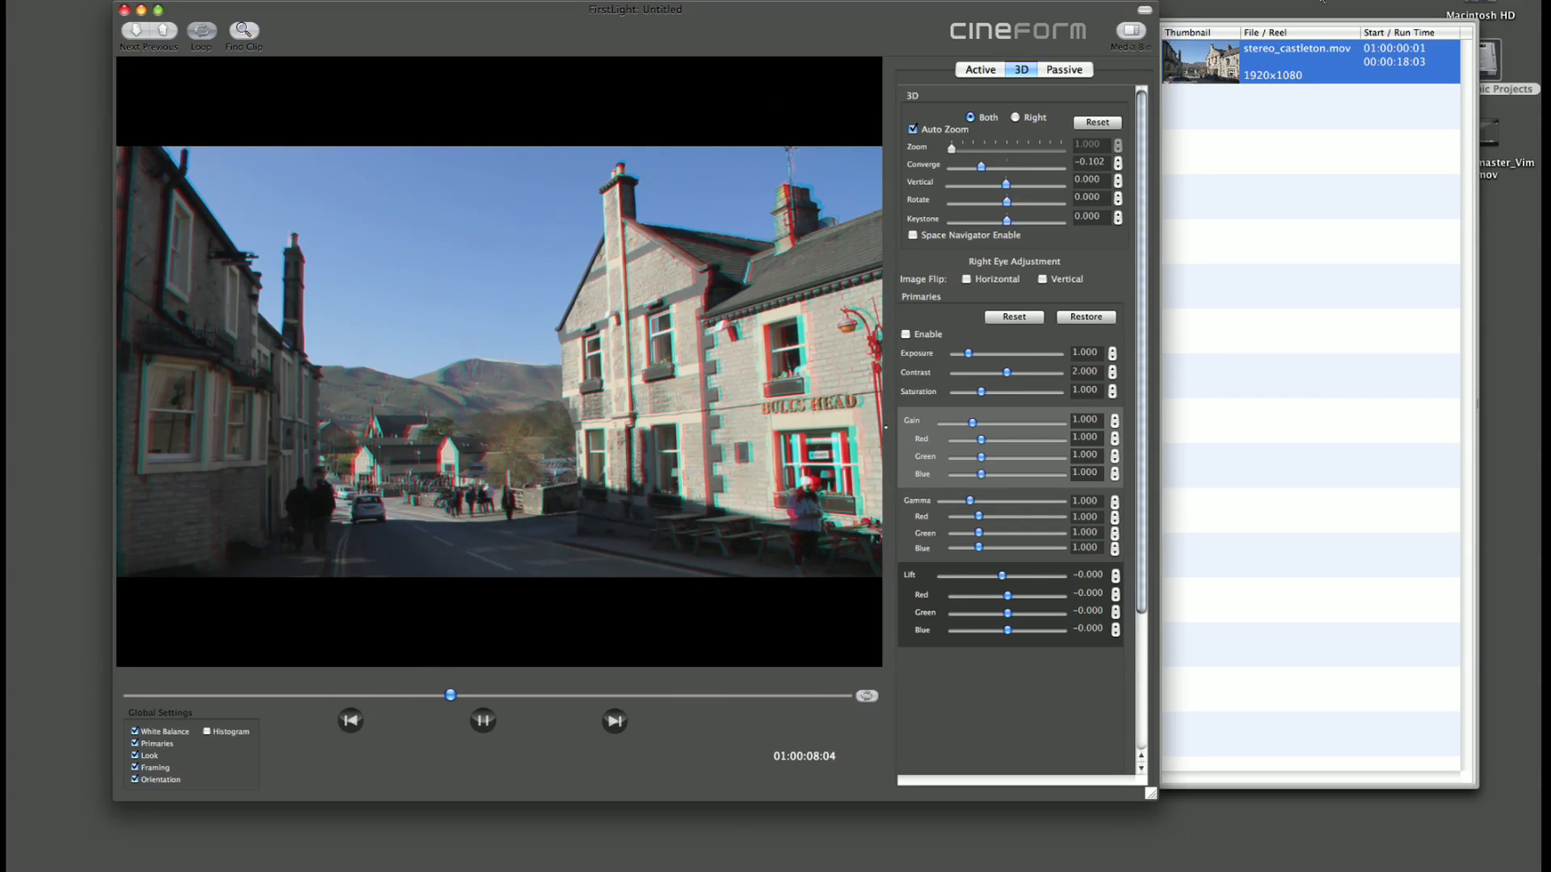
{"action": "key", "text": "space"}
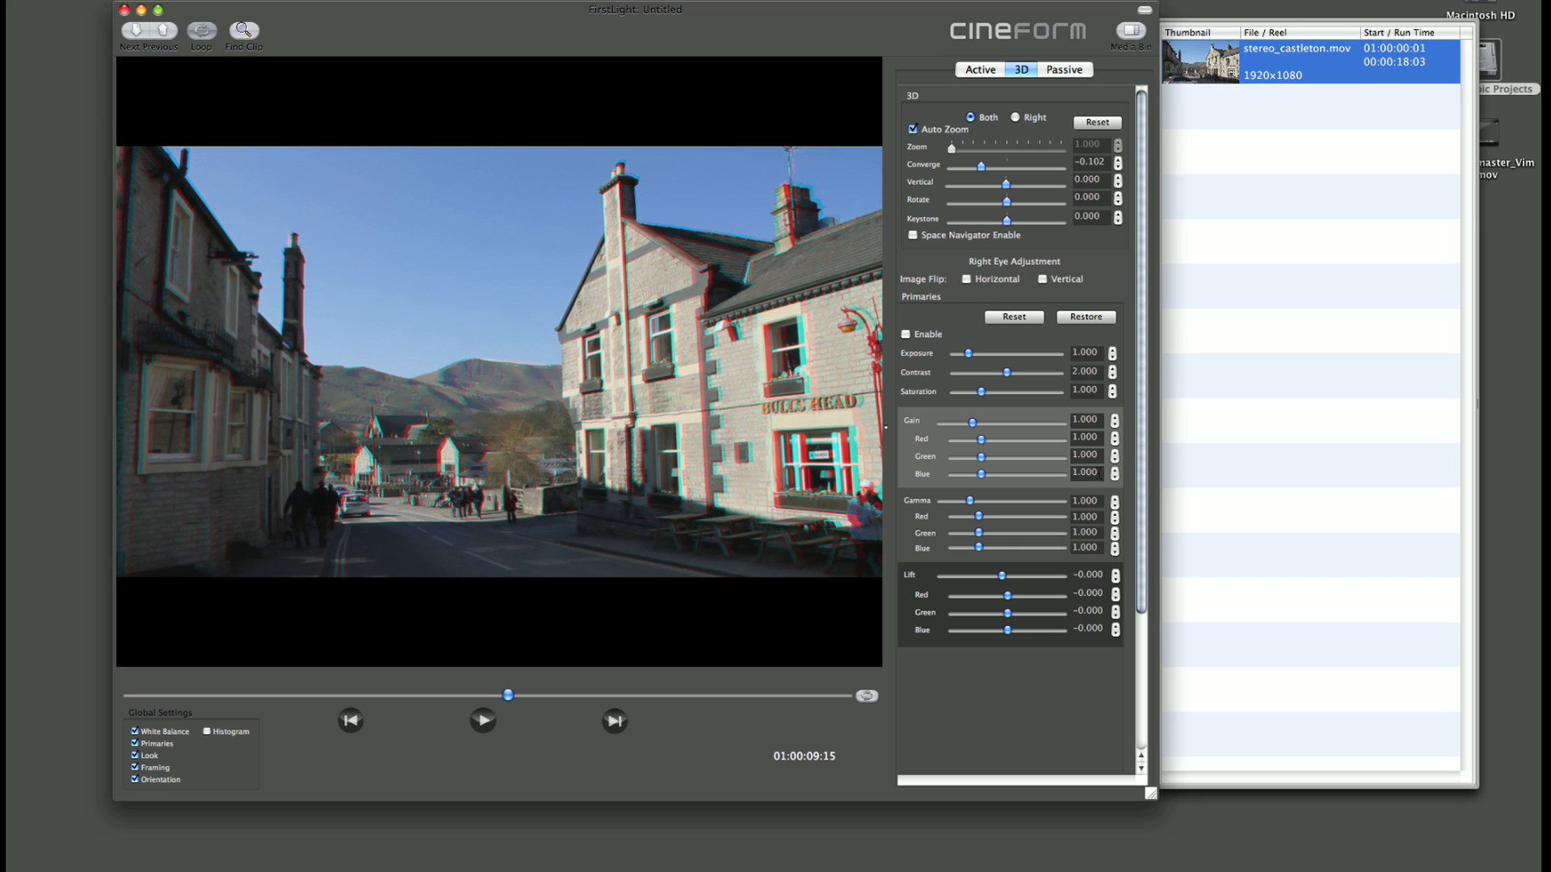
{"action": "left_click", "coordinate": [210, 36]}
{"action": "left_click", "coordinate": [203, 32]}
{"action": "key", "text": "space"}
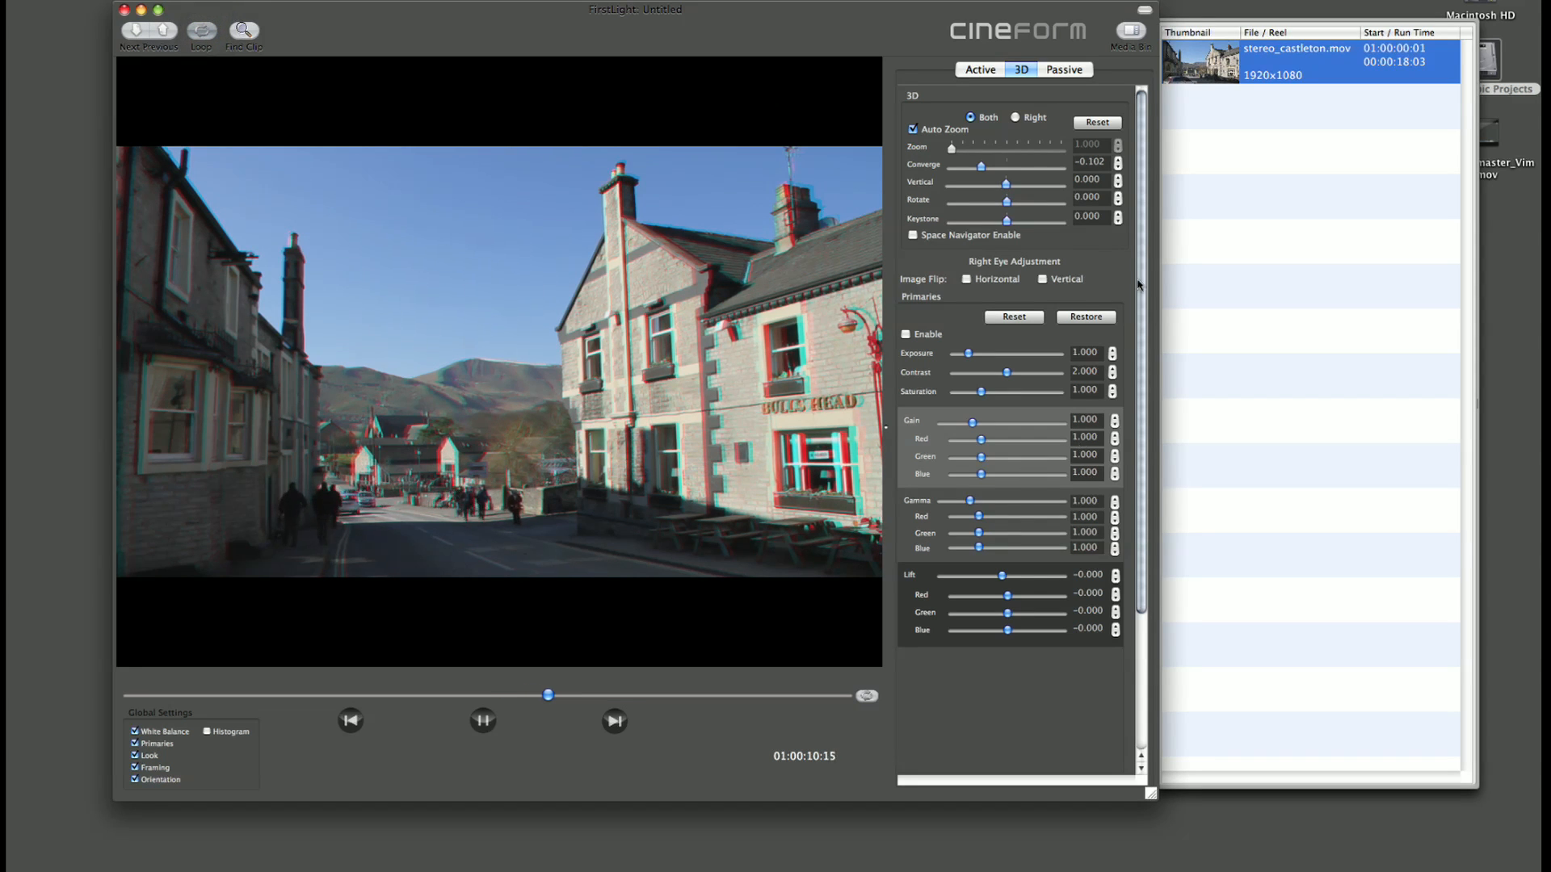
- Fine-tune the 3D alignment during playback, setting Converge to -0.112 and Vertical to 0.001
{"action": "left_click_drag", "start_coordinate": [984, 172], "coordinate": [985, 172]}
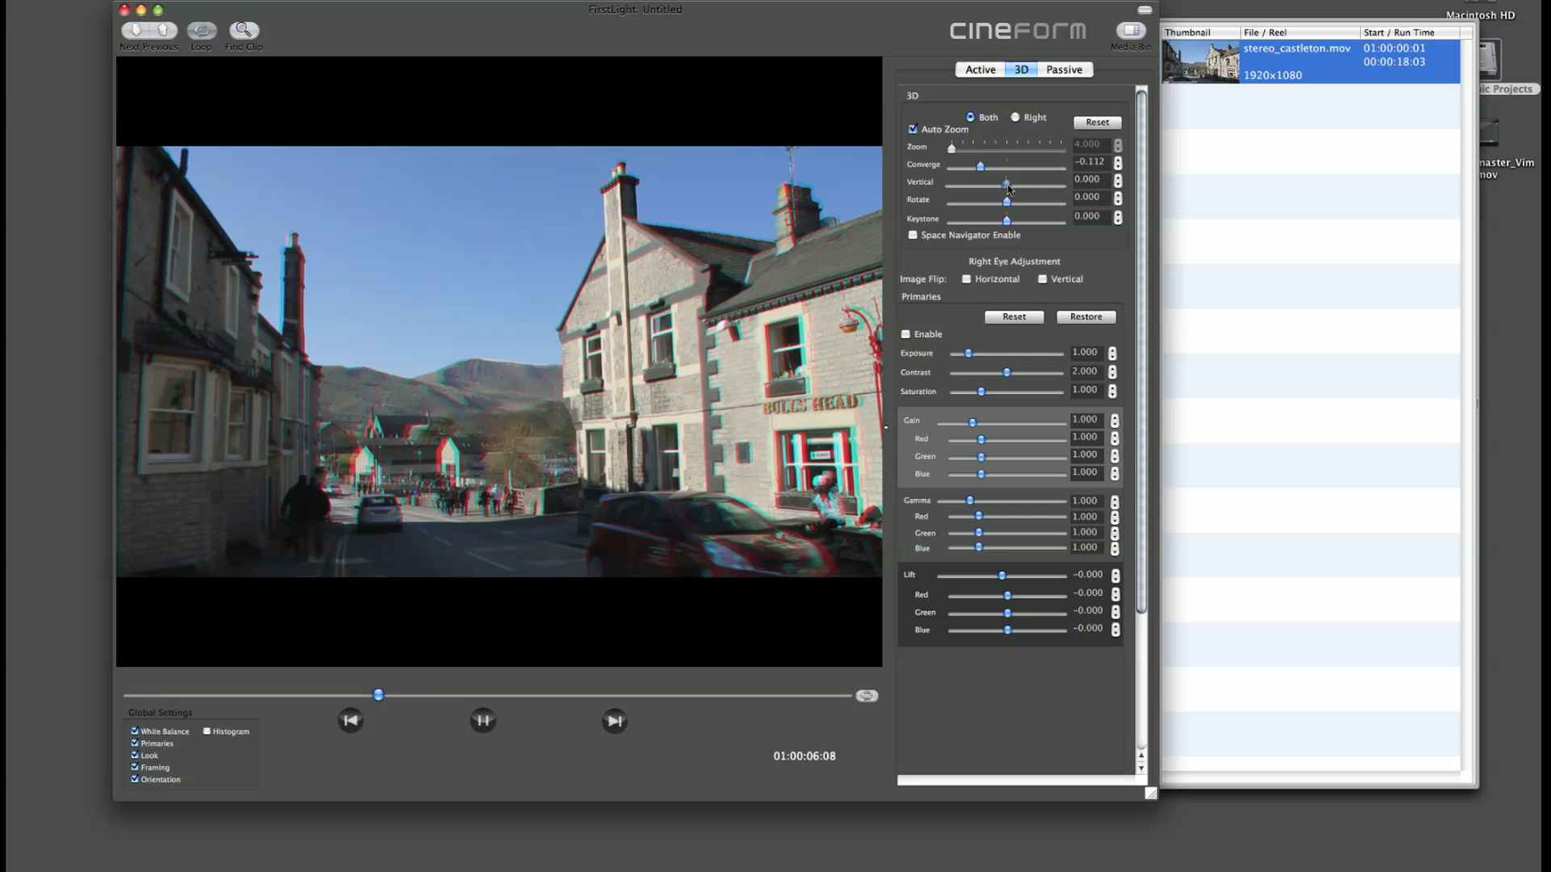
{"action": "mouse_move", "coordinate": [1010, 188]}
{"action": "left_mouse_down"}
{"action": "mouse_move", "coordinate": [1031, 189]}
{"action": "mouse_move", "coordinate": [1012, 188]}
{"action": "left_mouse_up"}
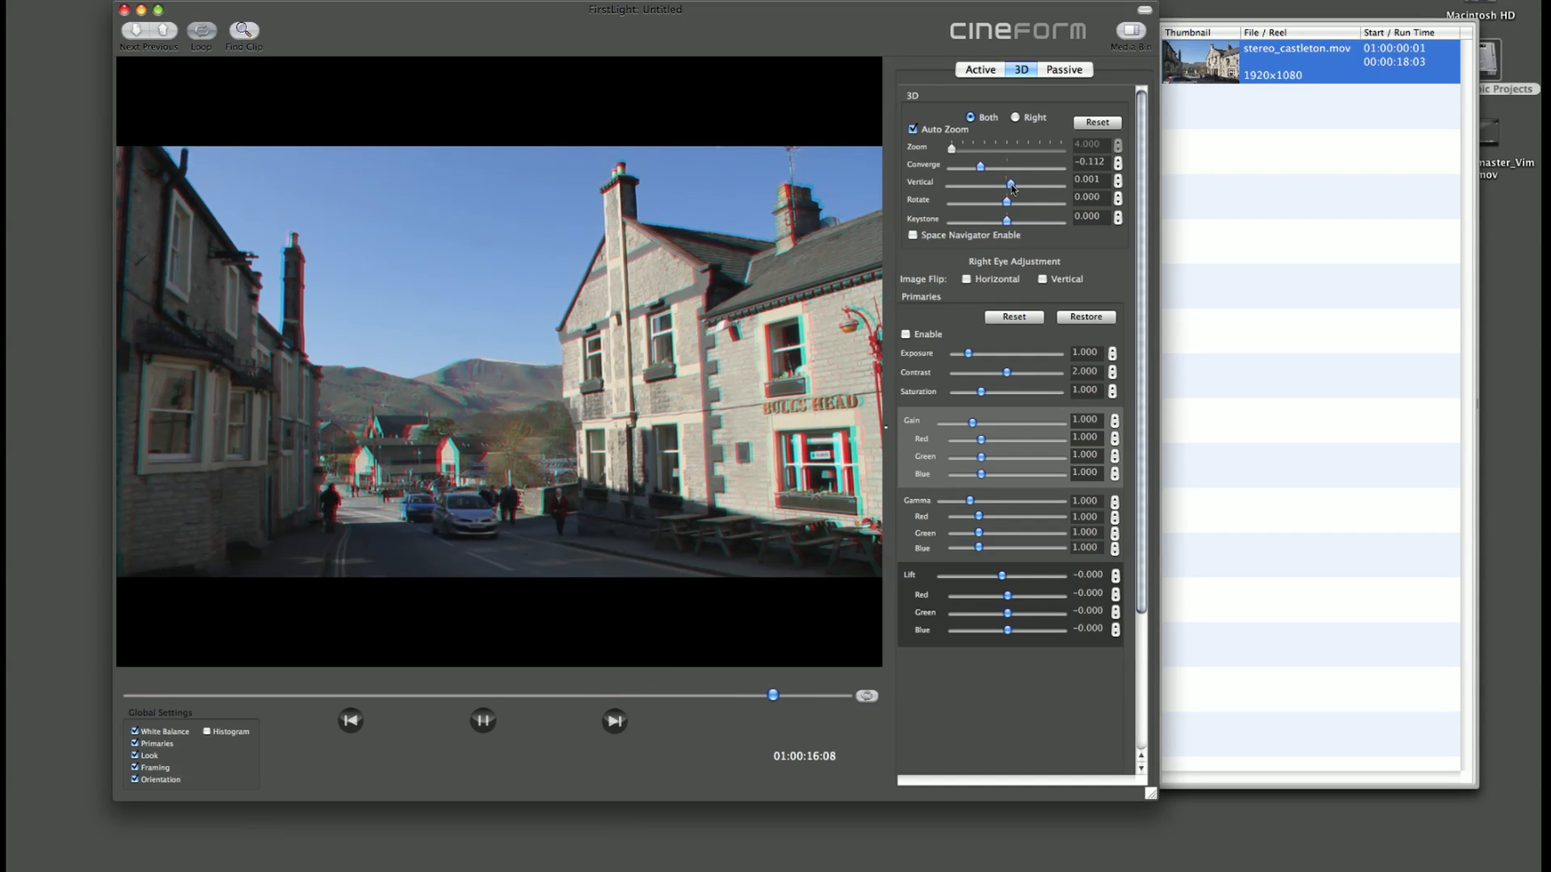